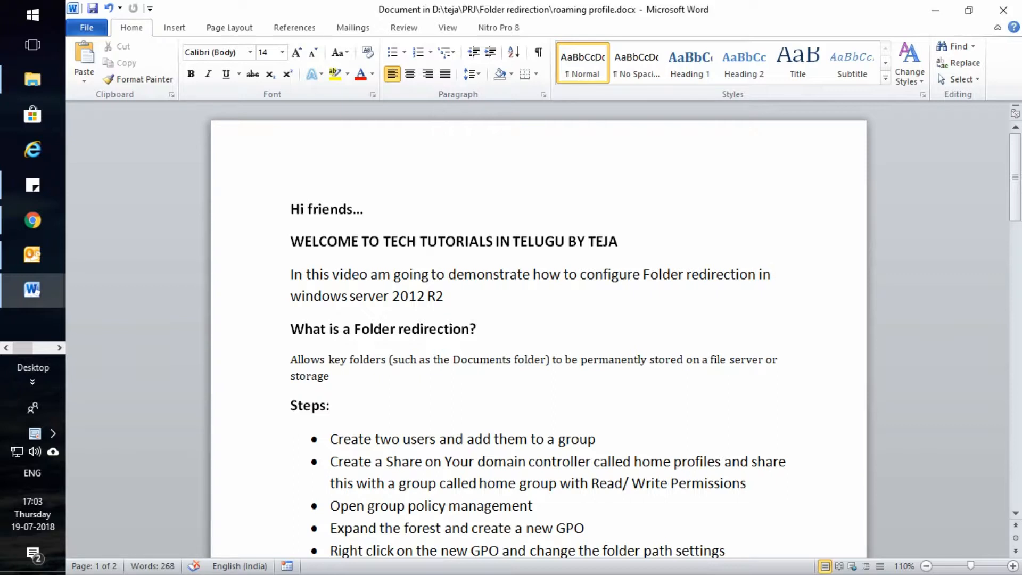
Scroll through the lab steps and highlight those covering users, the share and the folder path
scroll(538, 336, "down", 1)
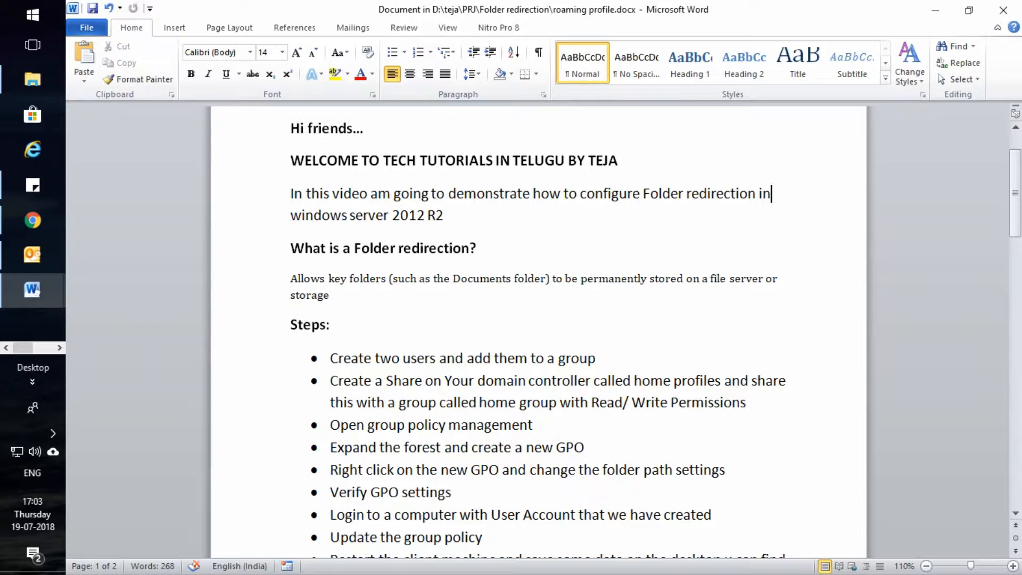
scroll(539, 330, "down", 15)
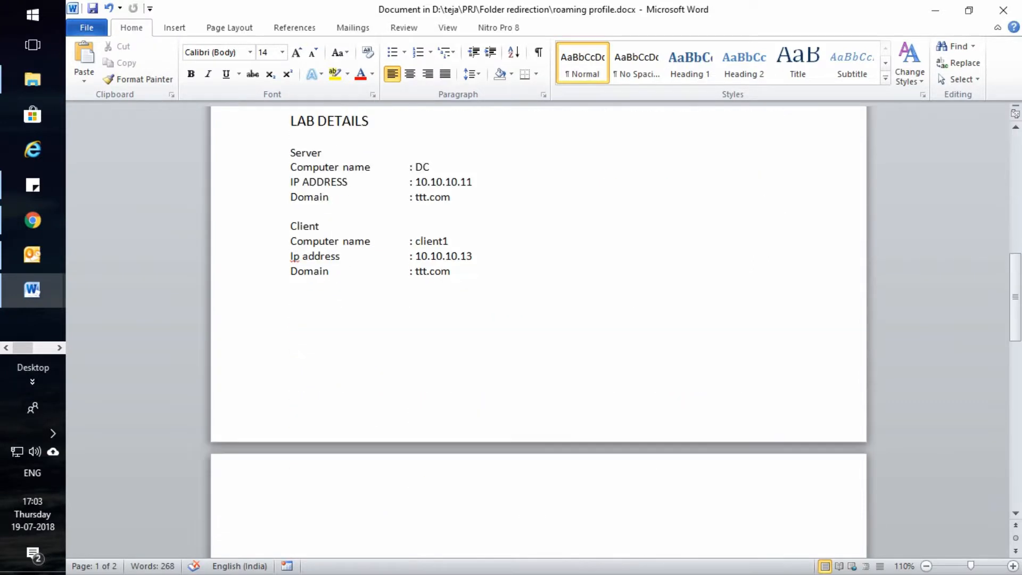
scroll(538, 330, "up", 15)
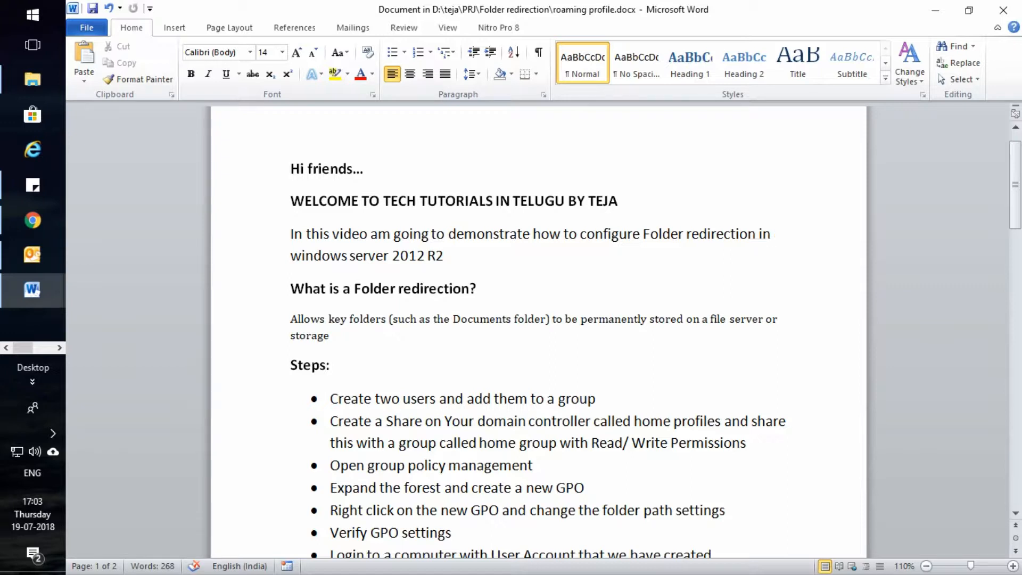
scroll(539, 330, "down", 5)
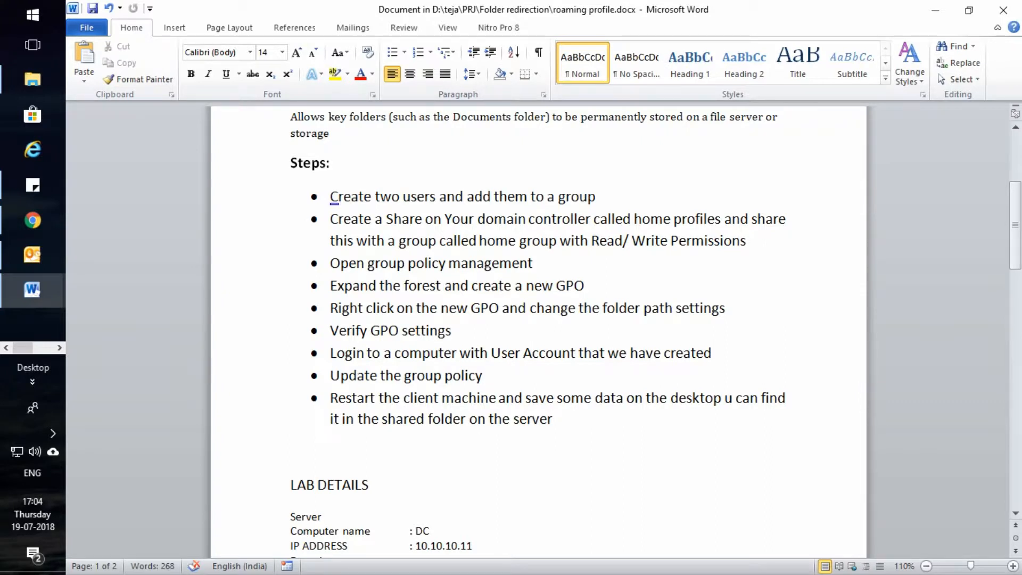
left_click_drag(330, 196, 677, 308)
left_click(291, 452)
scroll(538, 330, "down", 5)
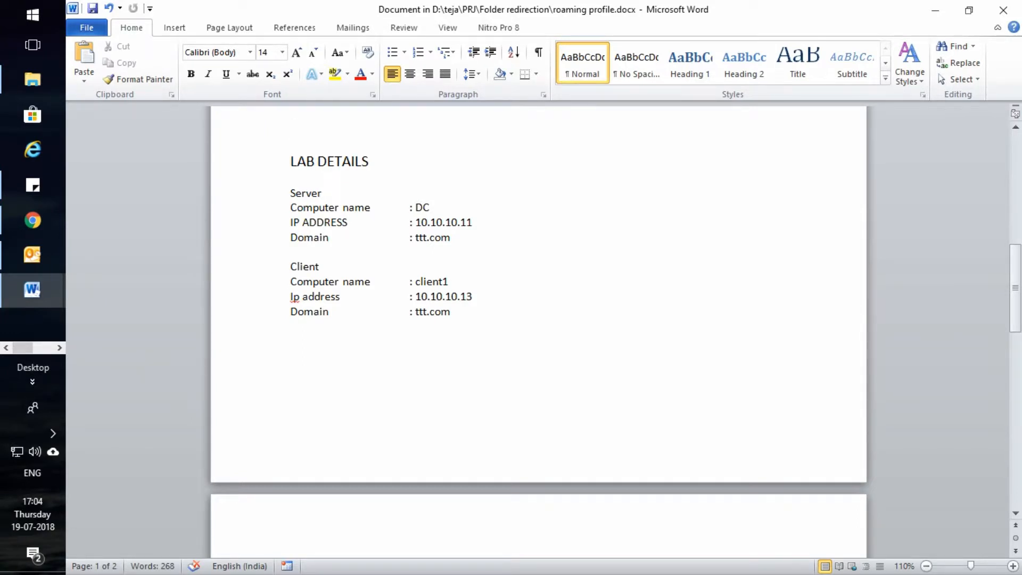
Highlight the client's IP 10.10.10.13 and domain ttt.com, then scroll to 'Difference between'
left_click_drag(428, 297, 478, 297)
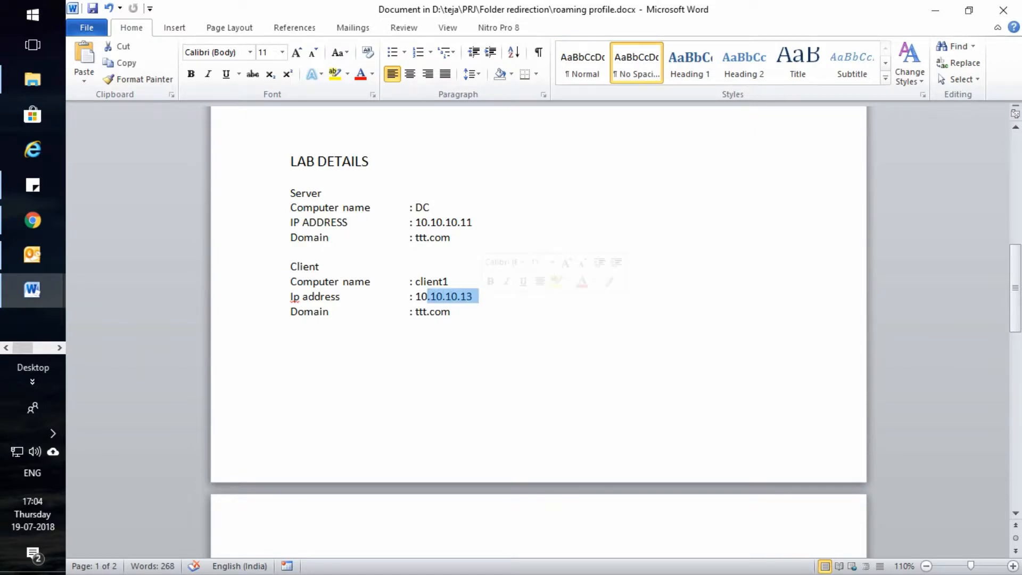
left_click_drag(416, 312, 460, 312)
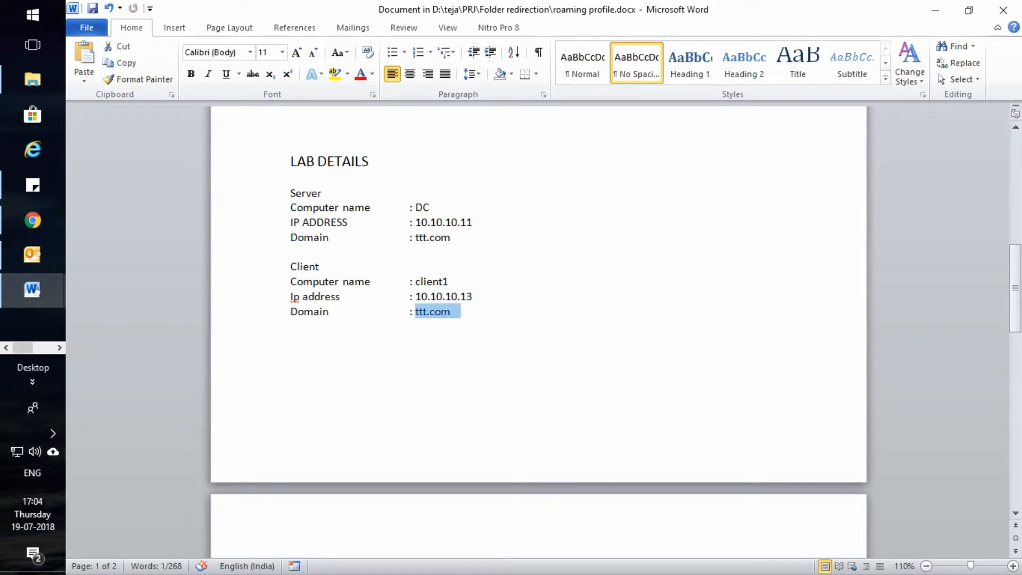
left_click_drag(290, 266, 324, 267)
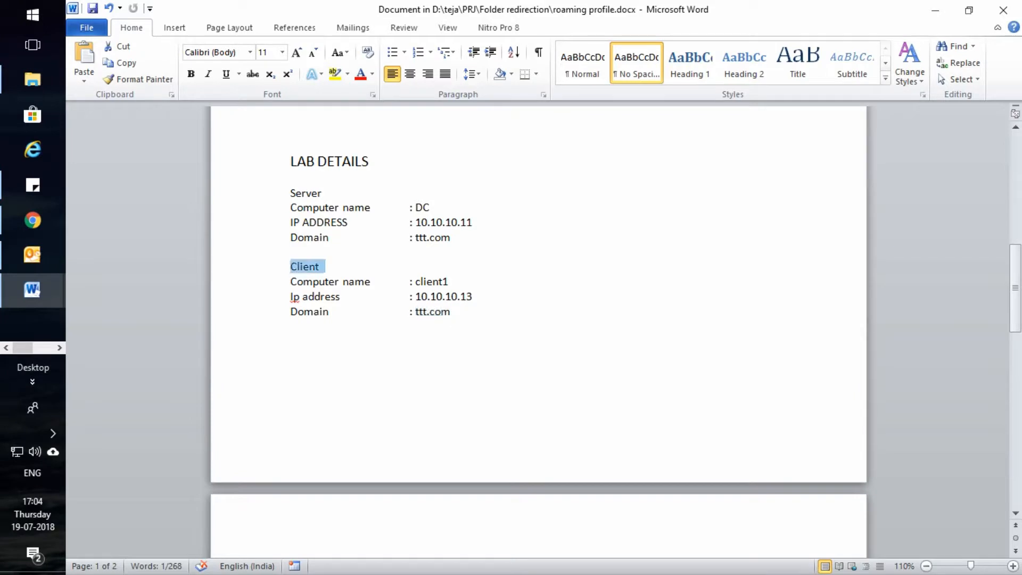
left_click_drag(456, 312, 416, 312)
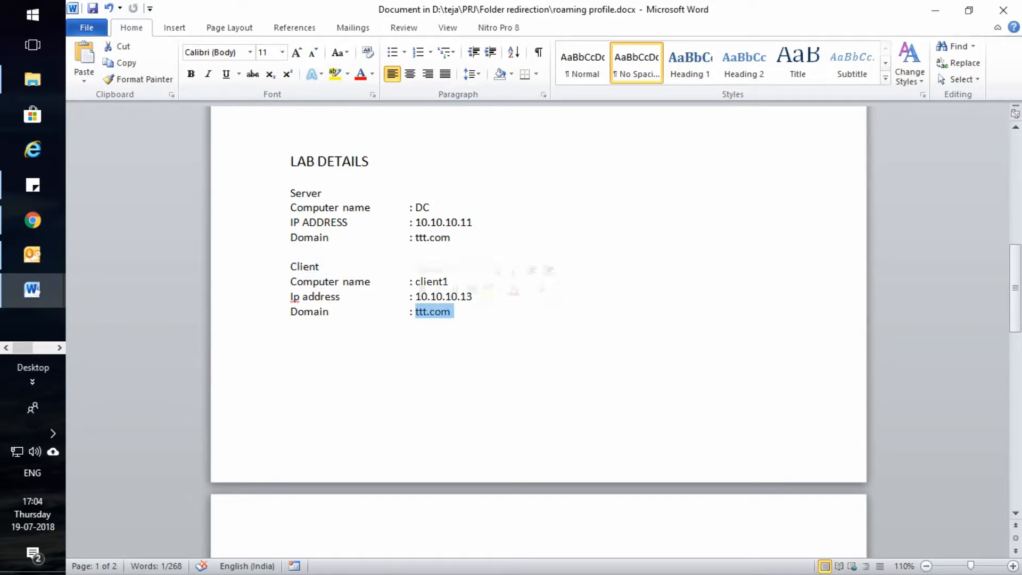
scroll(548, 270, "down", 11)
scroll(538, 319, "down", 10)
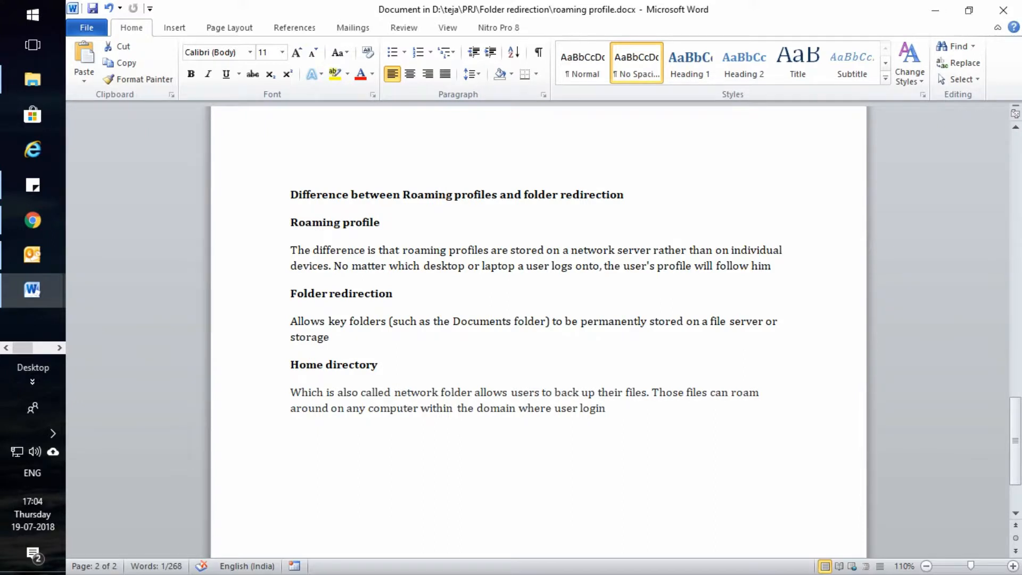
left_click_drag(291, 223, 380, 223)
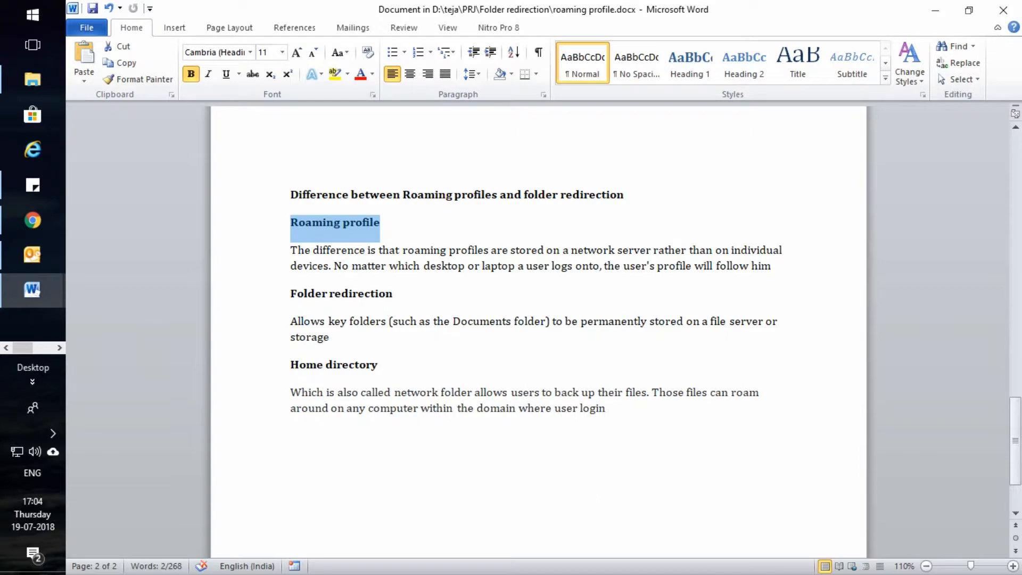
left_click_drag(291, 294, 402, 295)
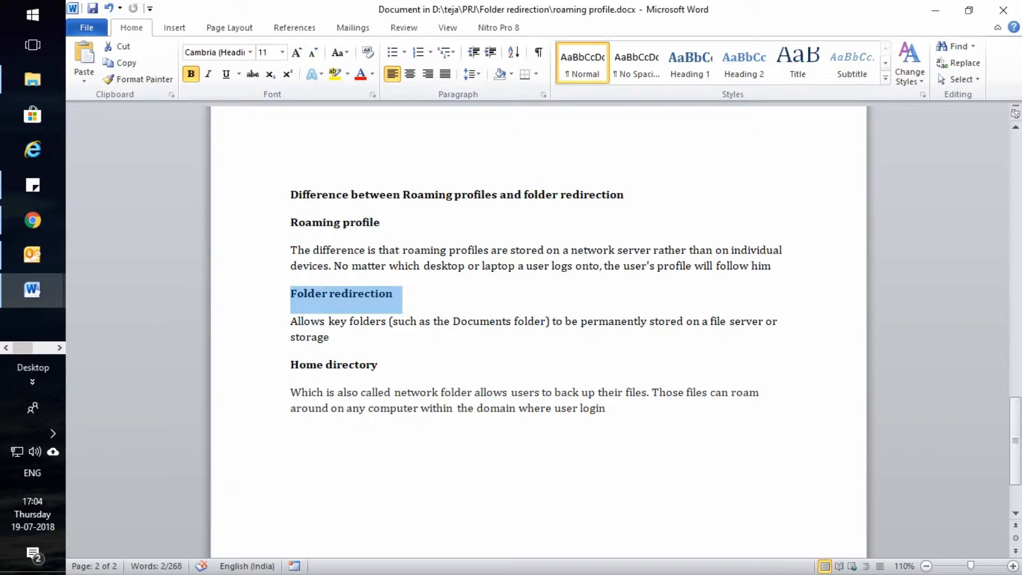
left_click_drag(291, 366, 300, 378)
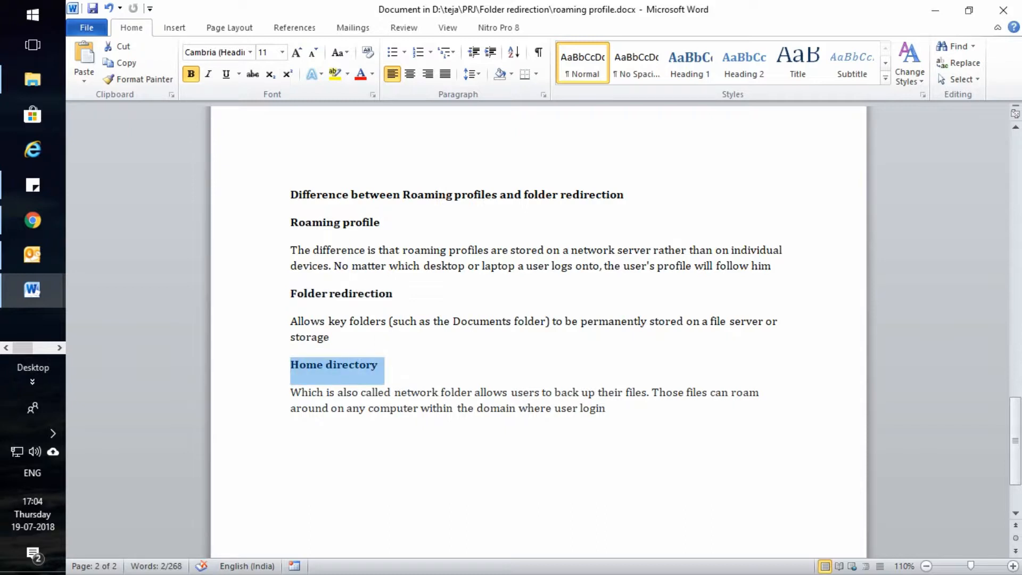
left_click(291, 195)
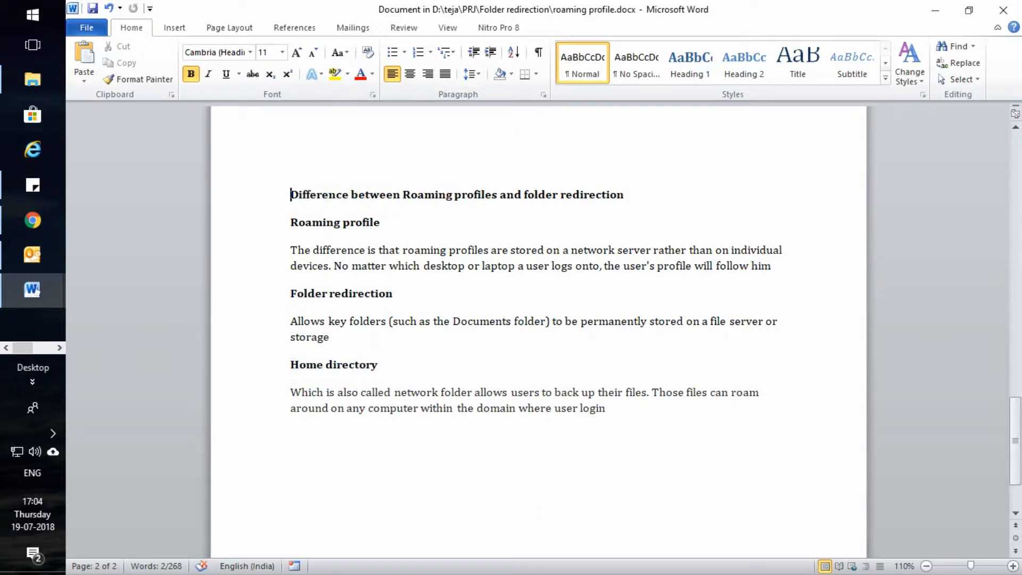
left_click_drag(291, 223, 400, 225)
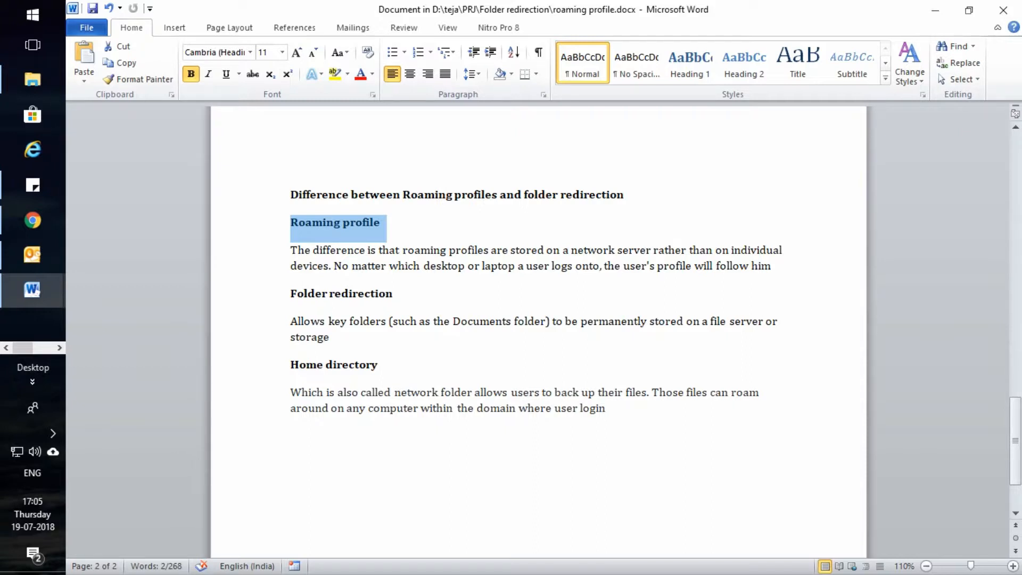
left_click(382, 223)
left_click_drag(382, 223, 290, 223)
left_click(381, 223)
left_click_drag(382, 223, 292, 223)
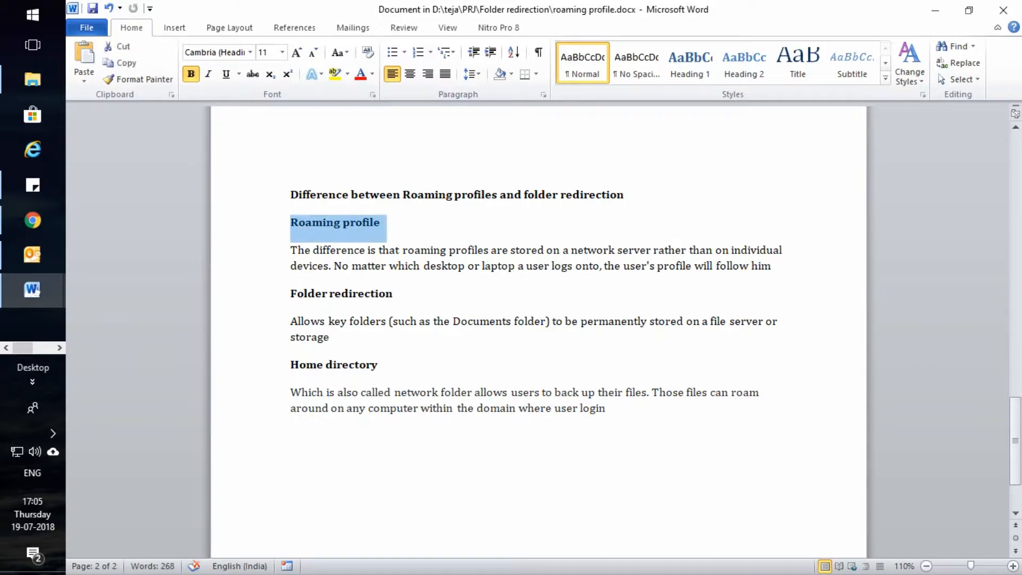
left_click(381, 223)
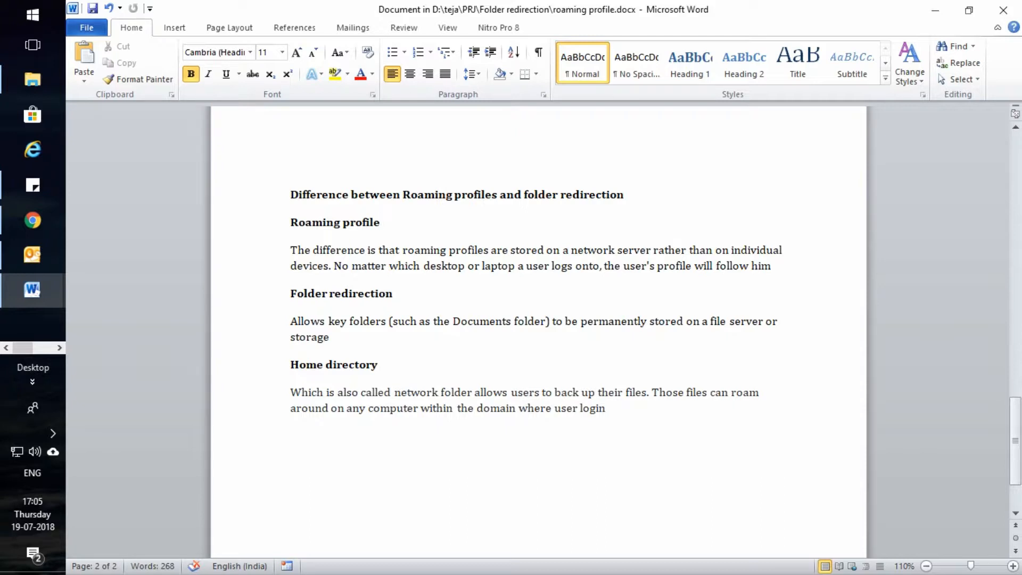
left_click_drag(772, 267, 334, 267)
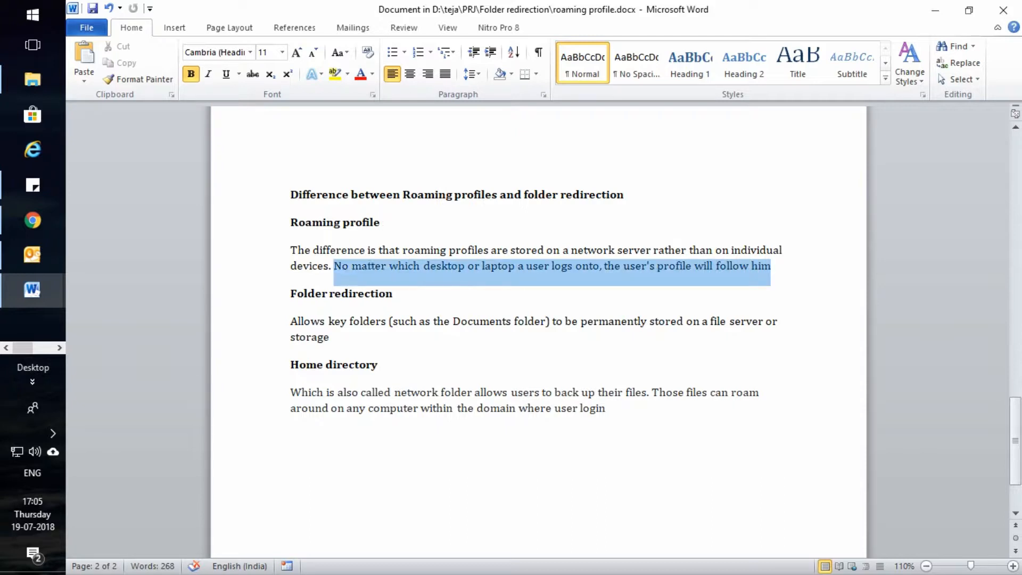
left_click(358, 408)
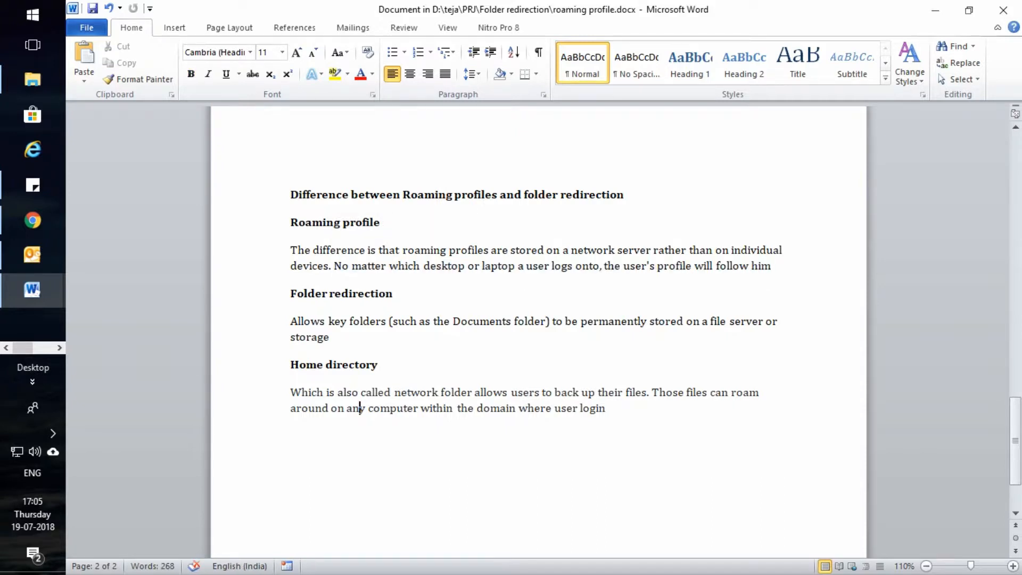
scroll(359, 409, "down", 1)
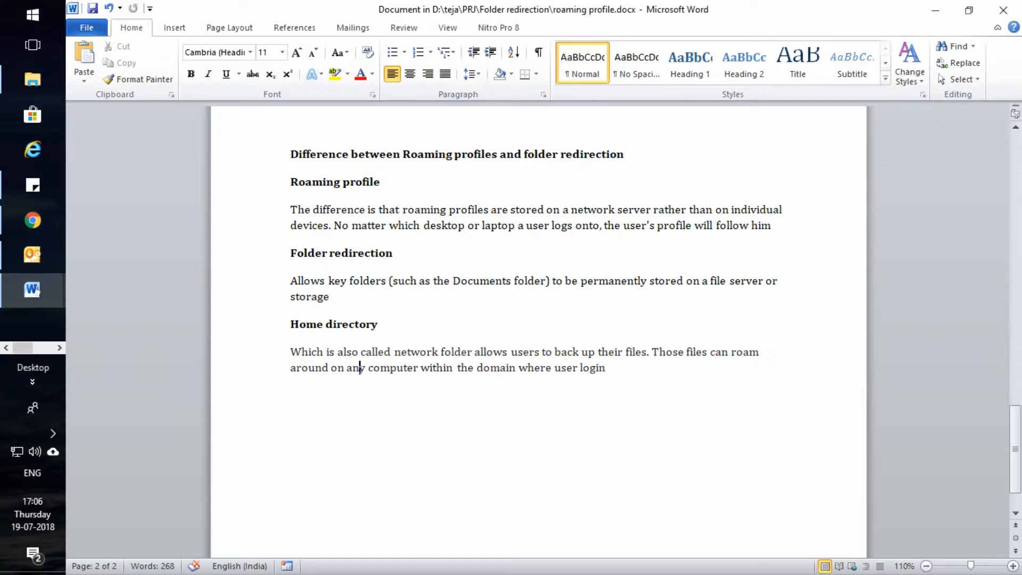
triple_click(381, 182)
left_click_drag(396, 253, 291, 234)
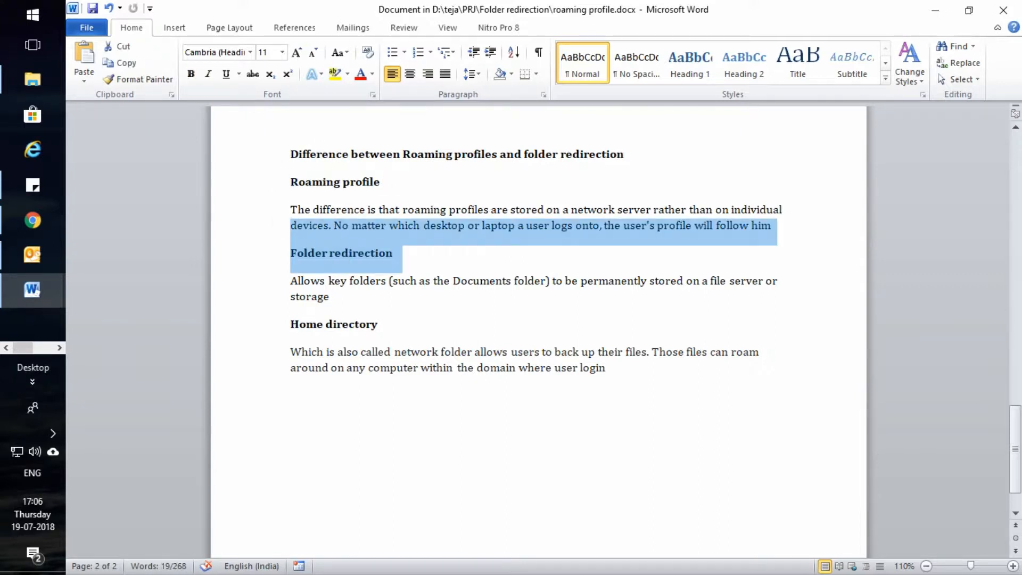
left_click(380, 325)
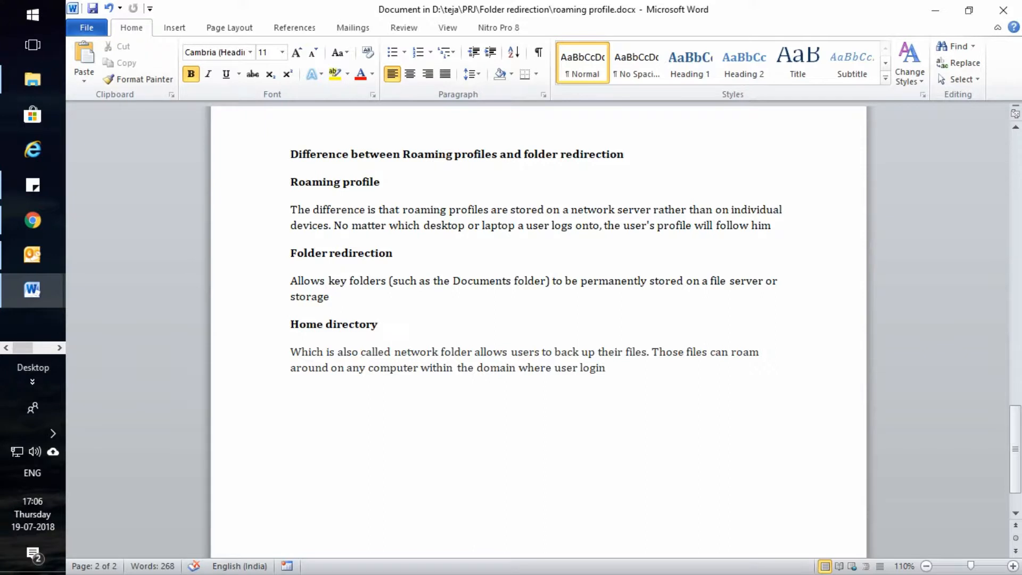
left_click_drag(381, 183, 292, 183)
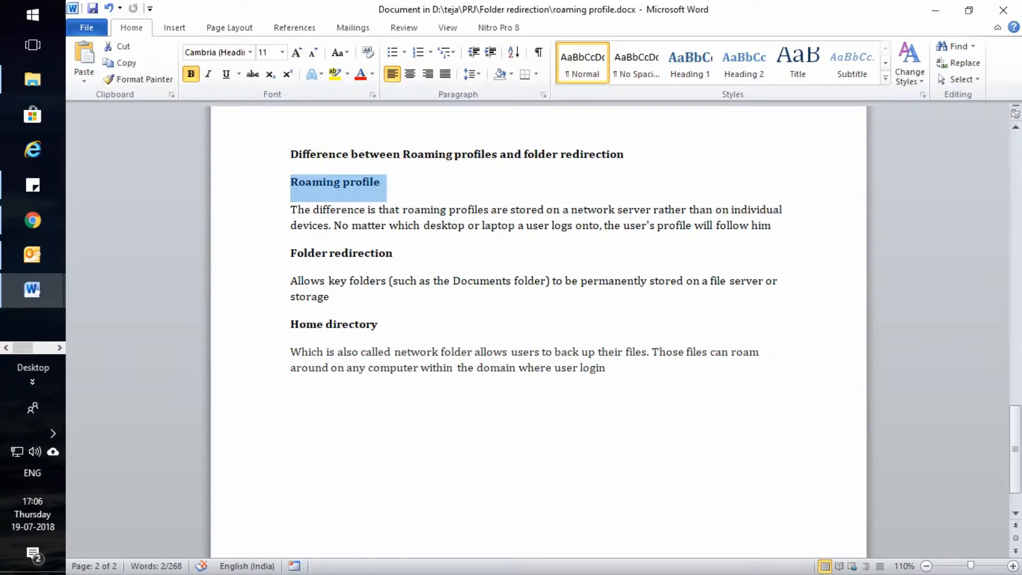
left_click_drag(379, 324, 291, 324)
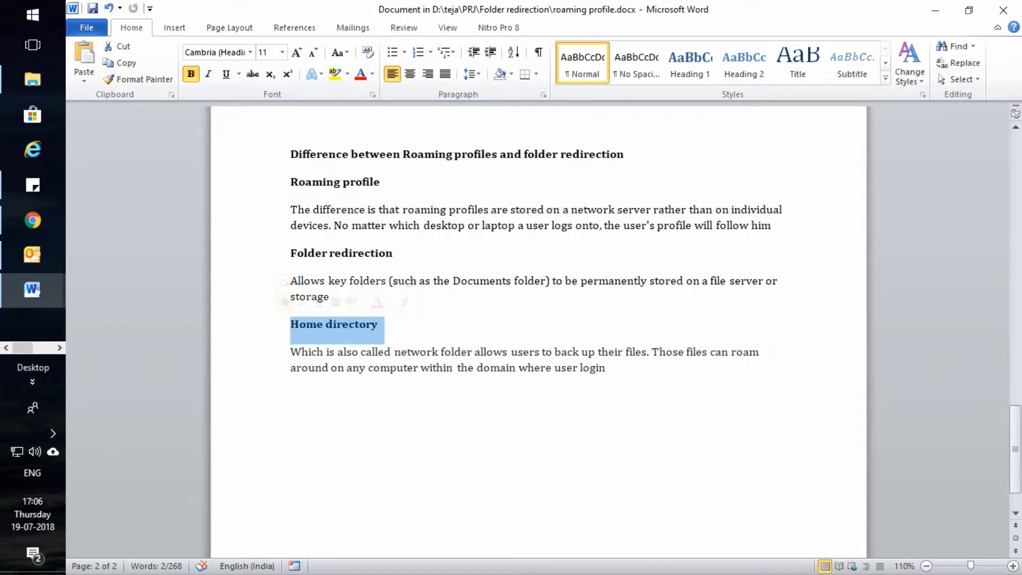
left_click(378, 325)
left_click_drag(380, 324, 291, 324)
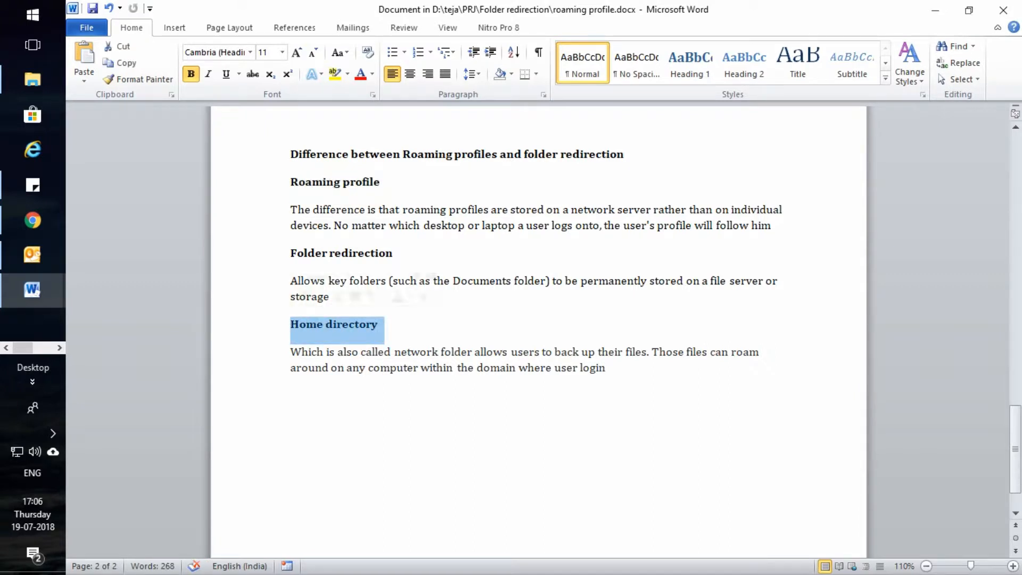
left_click_drag(381, 182, 292, 182)
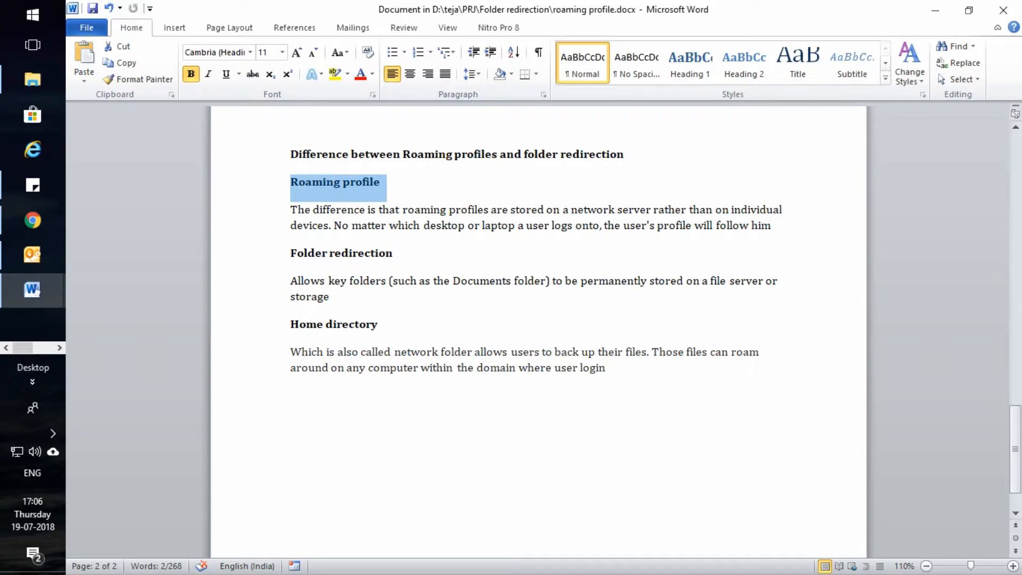
left_click_drag(379, 324, 291, 323)
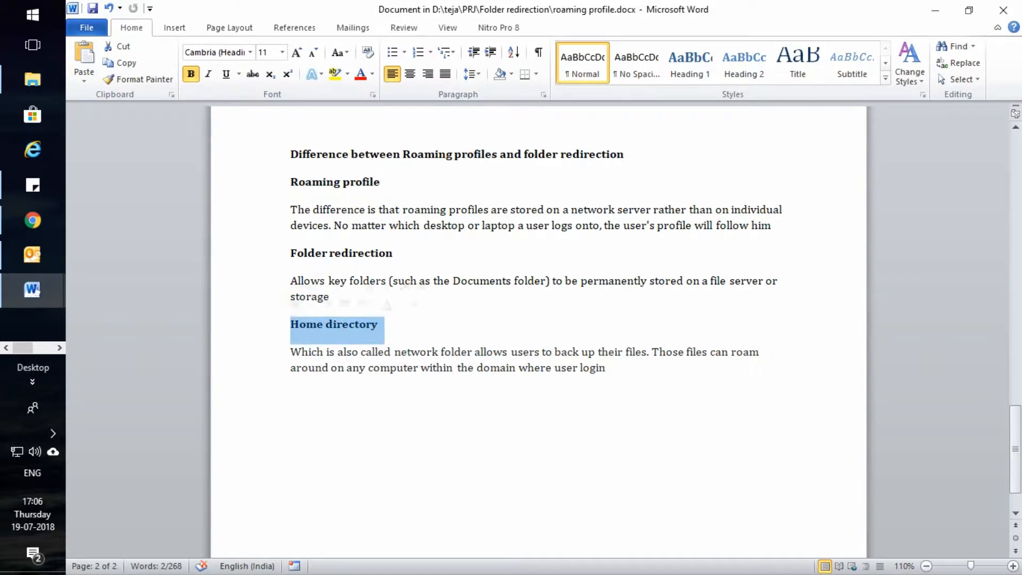
left_click_drag(380, 182, 291, 182)
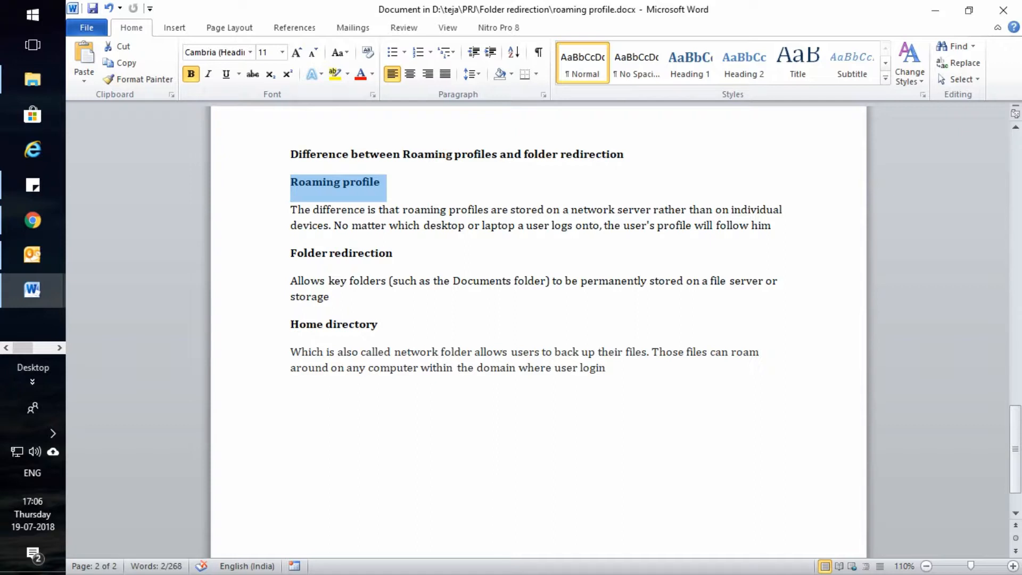
left_click_drag(392, 254, 291, 253)
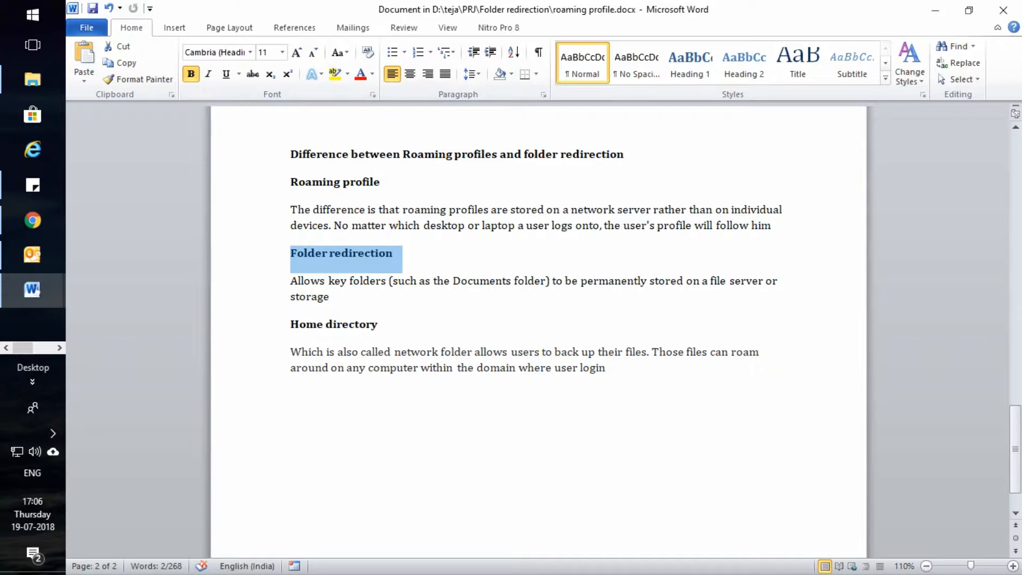
left_click_drag(453, 282, 546, 281)
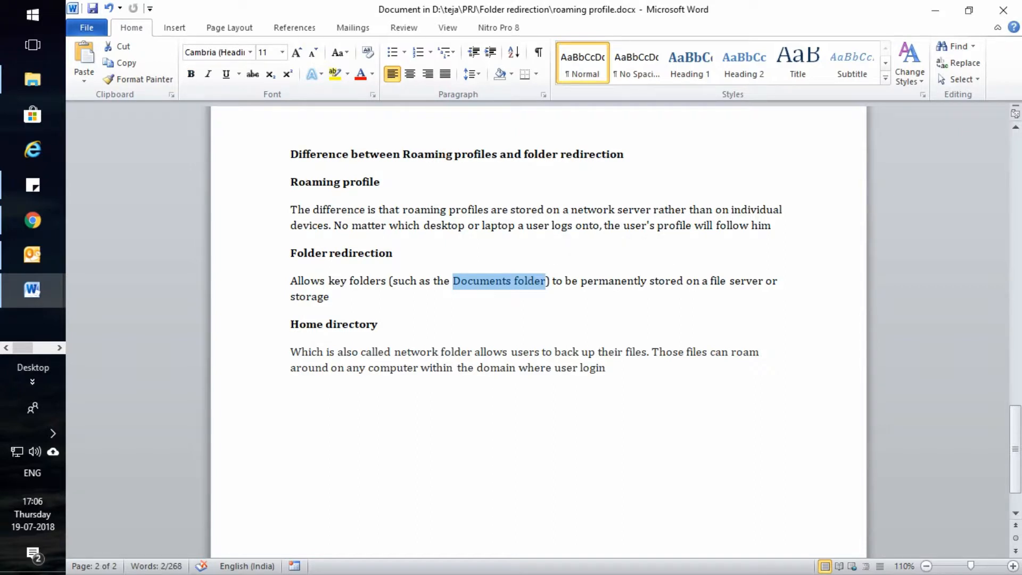
Highlight the Roaming profile and Home directory headings and the home directory explanation
scroll(538, 330, "up", 8)
scroll(539, 330, "down", 10)
scroll(539, 330, "up", 2)
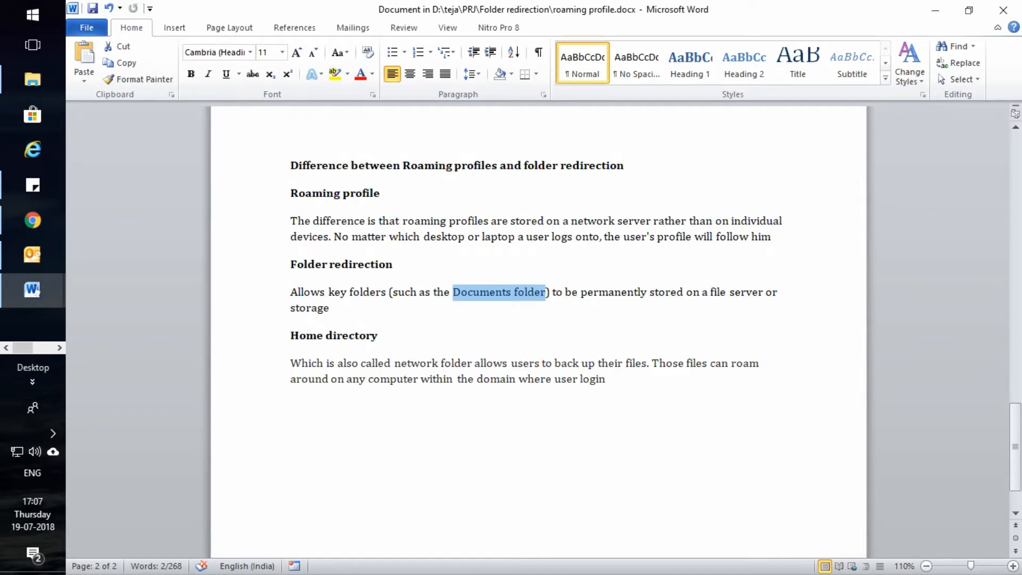
scroll(539, 330, "up", 2)
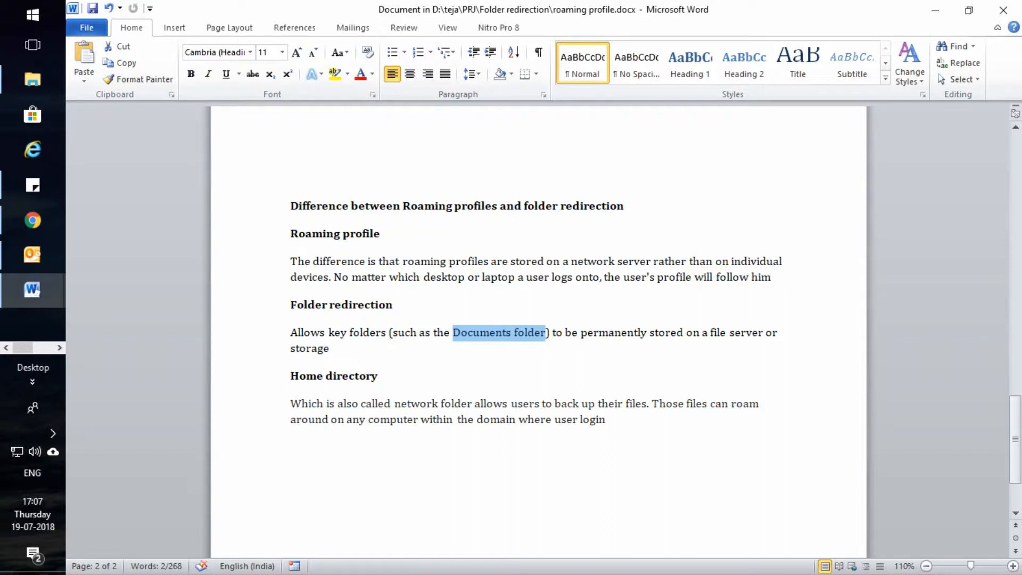
left_click_drag(291, 234, 390, 236)
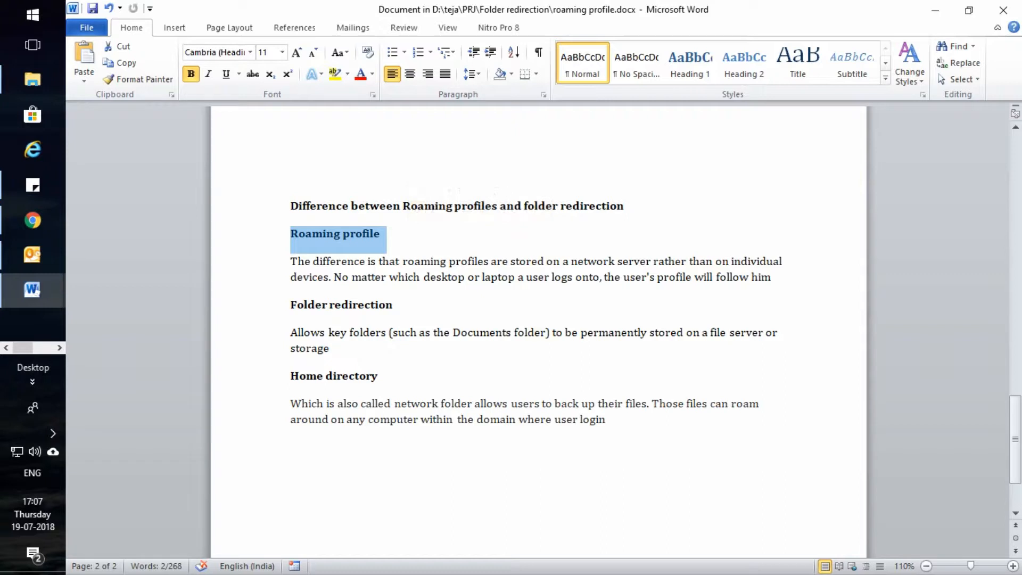
scroll(537, 330, "down", 1)
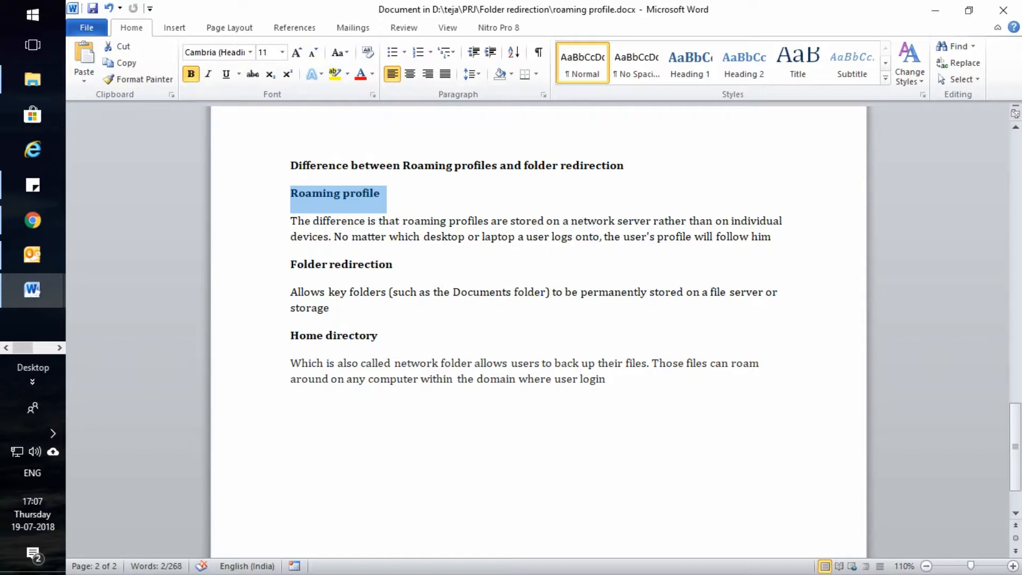
left_click_drag(378, 336, 291, 337)
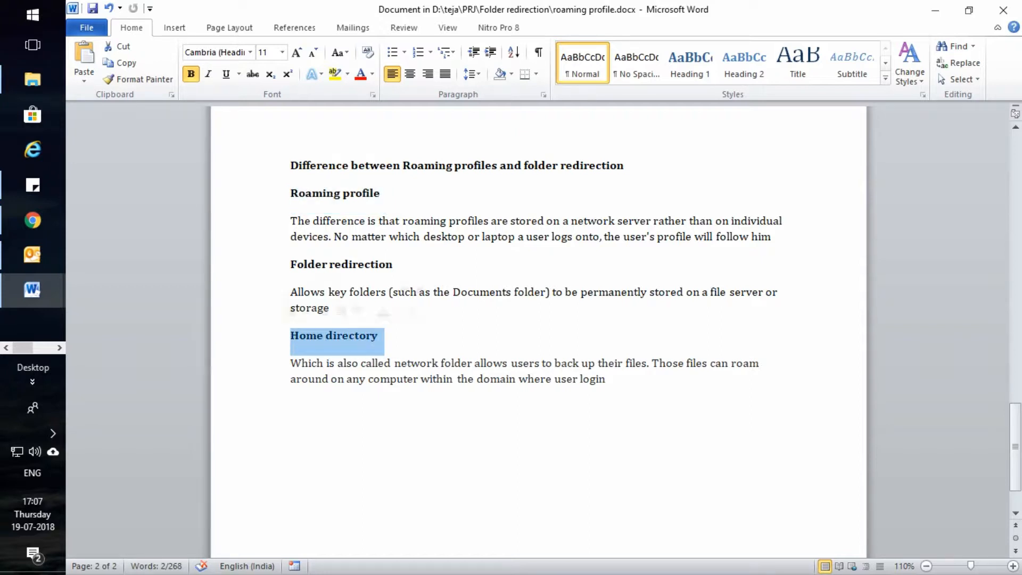
left_click_drag(609, 379, 290, 364)
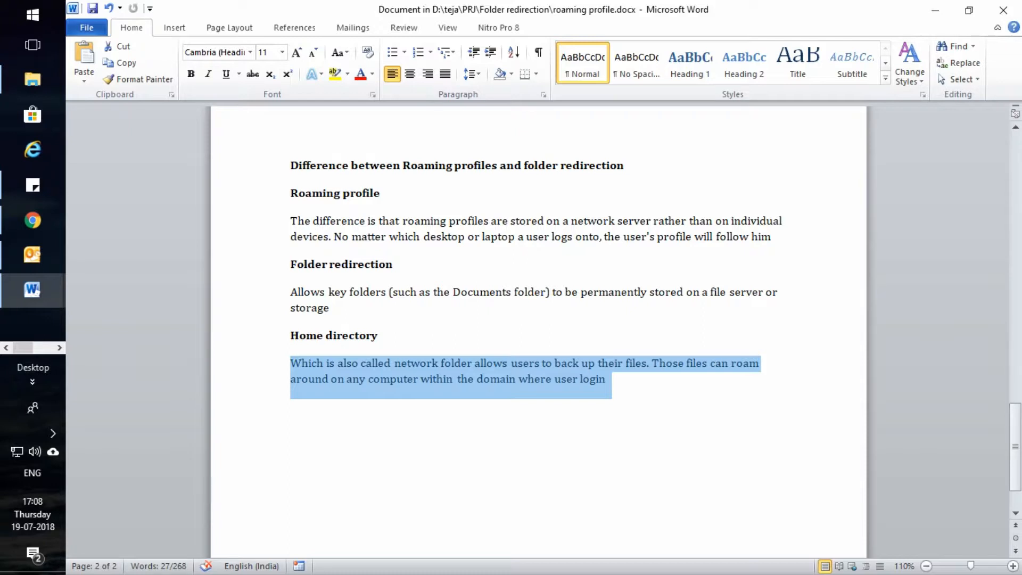
Highlight the Folder redirection heading and scroll up to its definition and steps list
triple_click(308, 264)
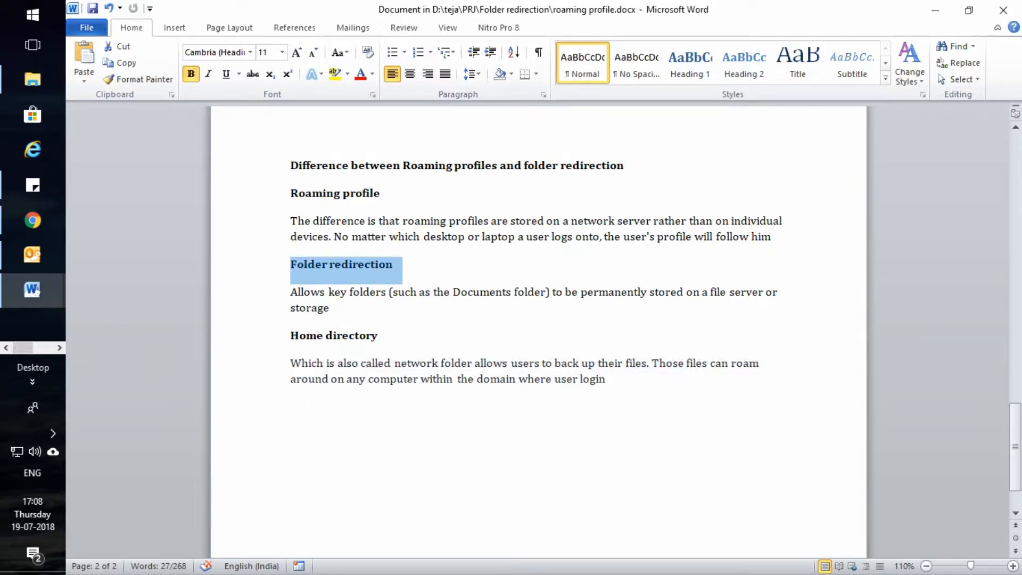
scroll(539, 332, "up", 5)
scroll(539, 332, "up", 15)
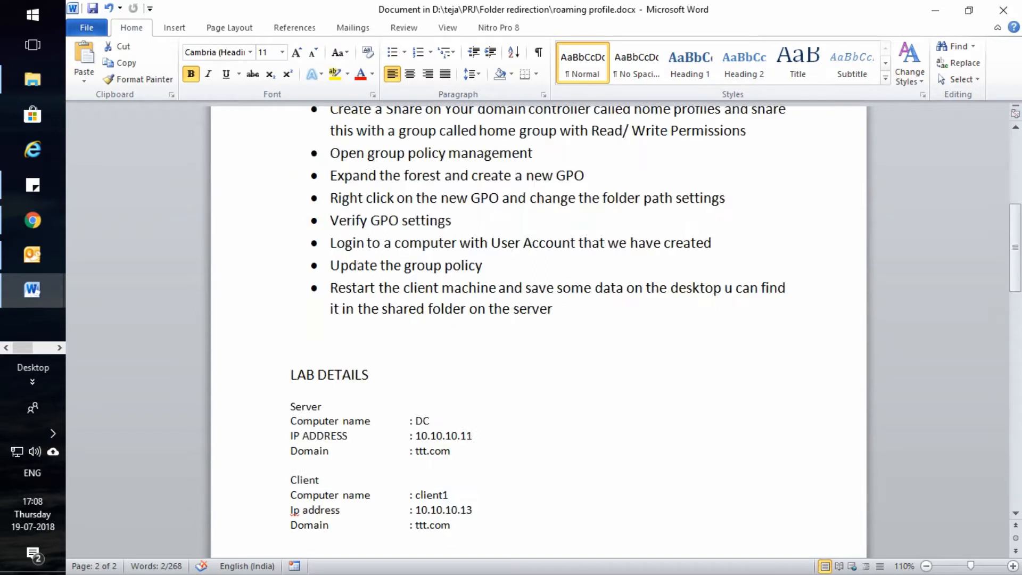
scroll(539, 332, "down", 3)
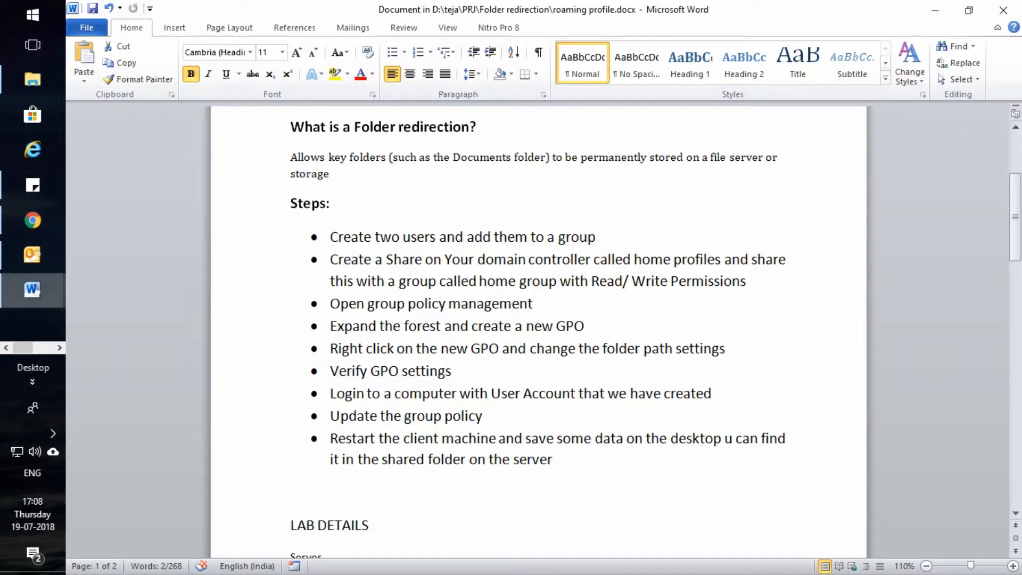
left_click(59, 347)
Switch to the DC VM, unlock it with the administrator password, and open Network and Sharing Center
mouse_move(32, 79)
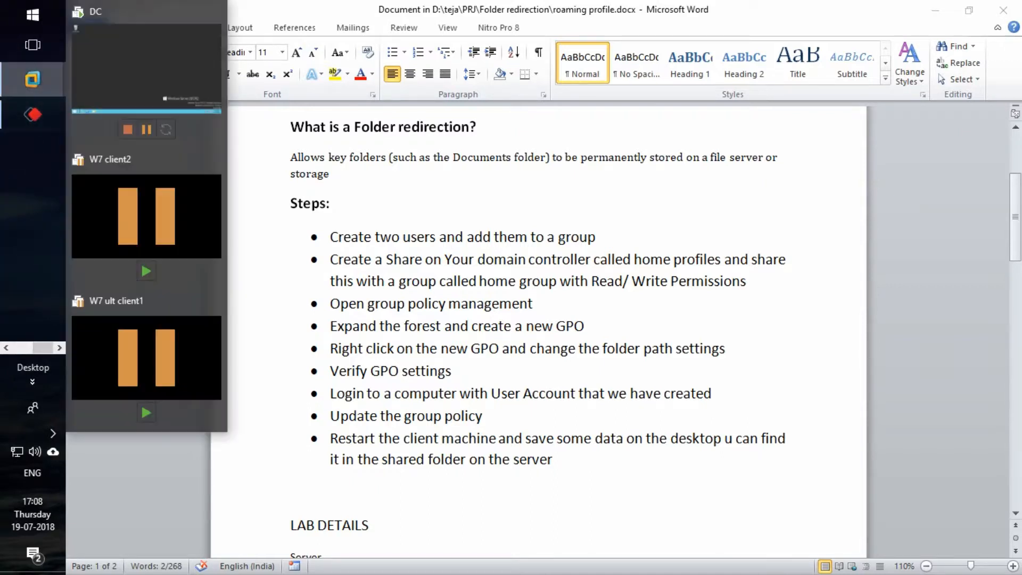
left_click(144, 64)
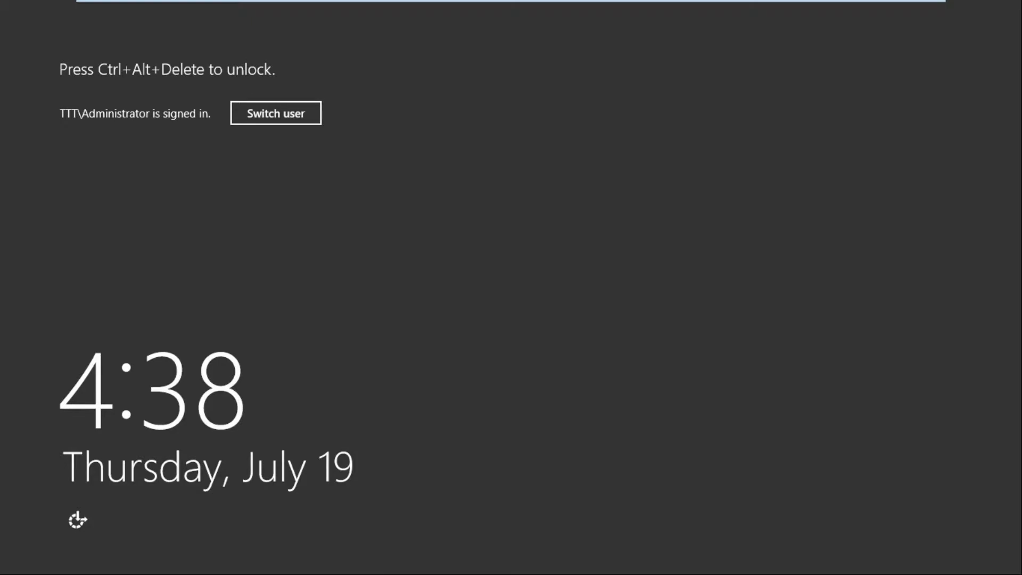
mouse_move(320, 2)
left_click(349, 10)
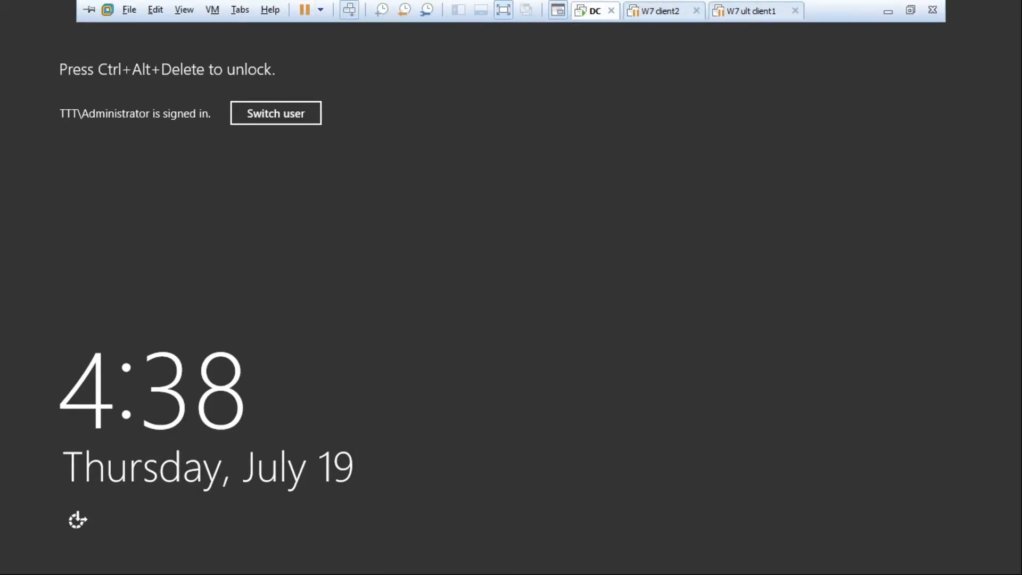
type("Password1")
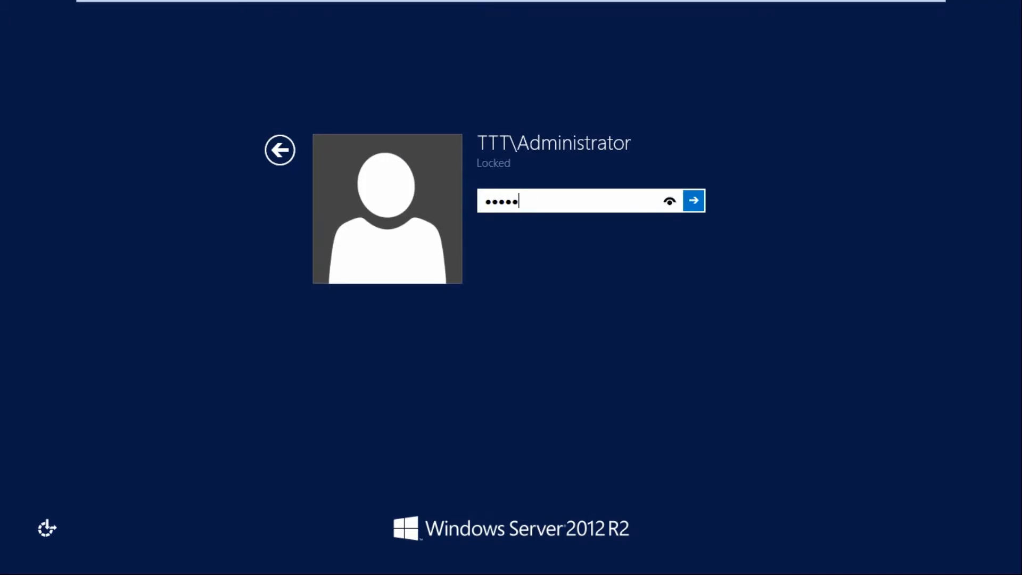
type("1")
key("BackSpace")
key("BackSpace")
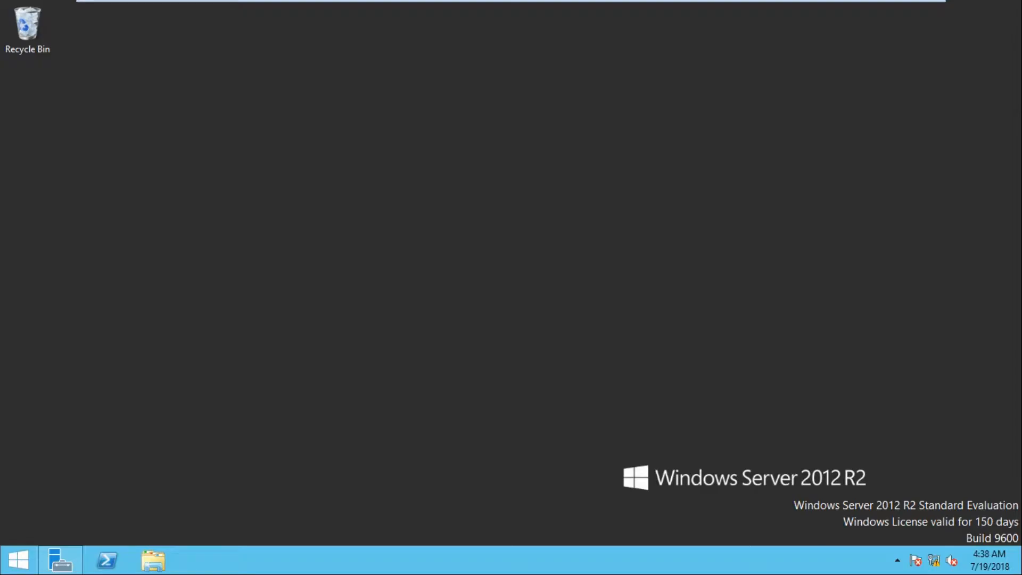
right_click(934, 560)
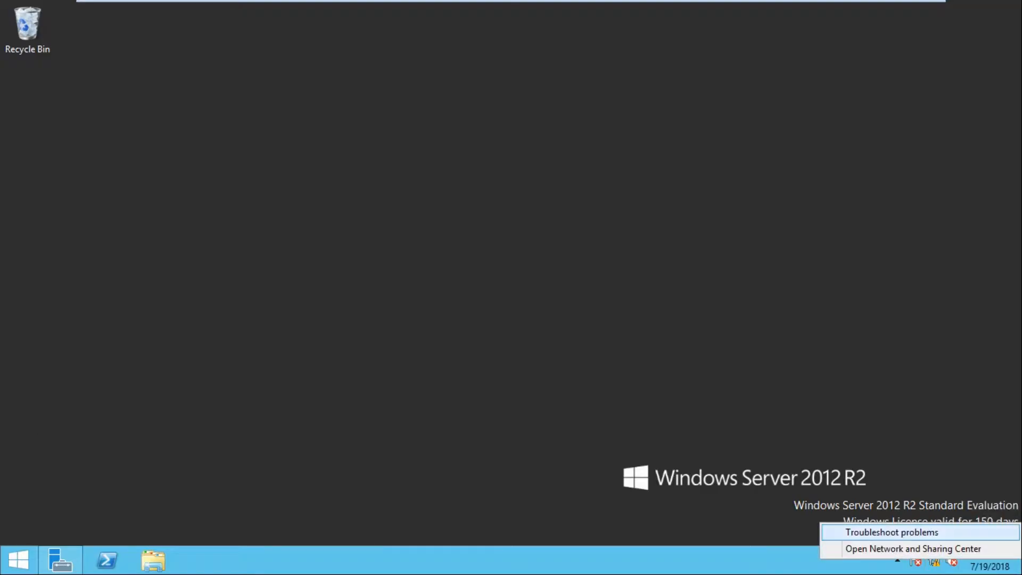
left_click(913, 549)
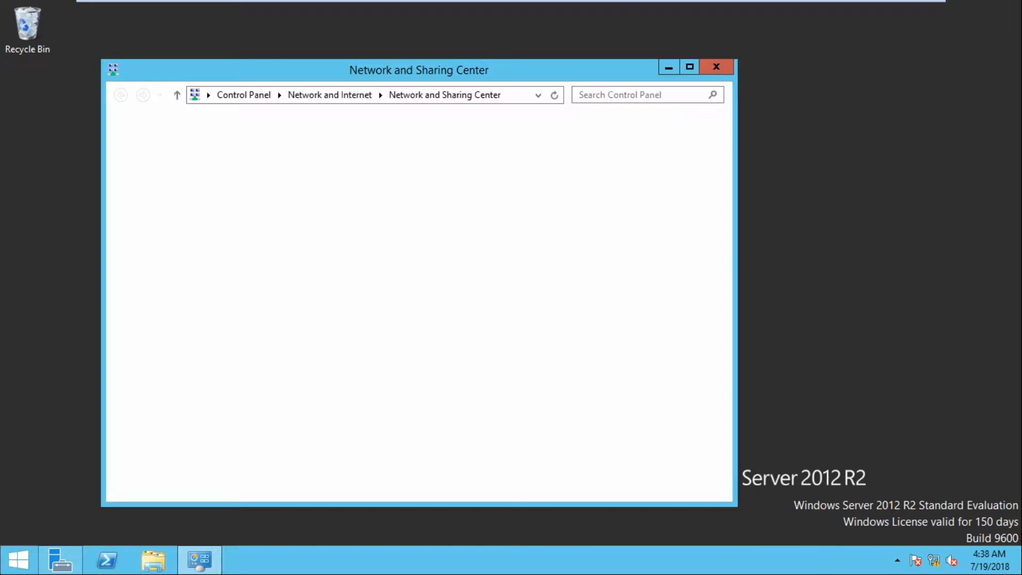
Check Ethernet0's details to confirm IPv4 address 10.10.10.11, then close all the network windows
left_click(596, 183)
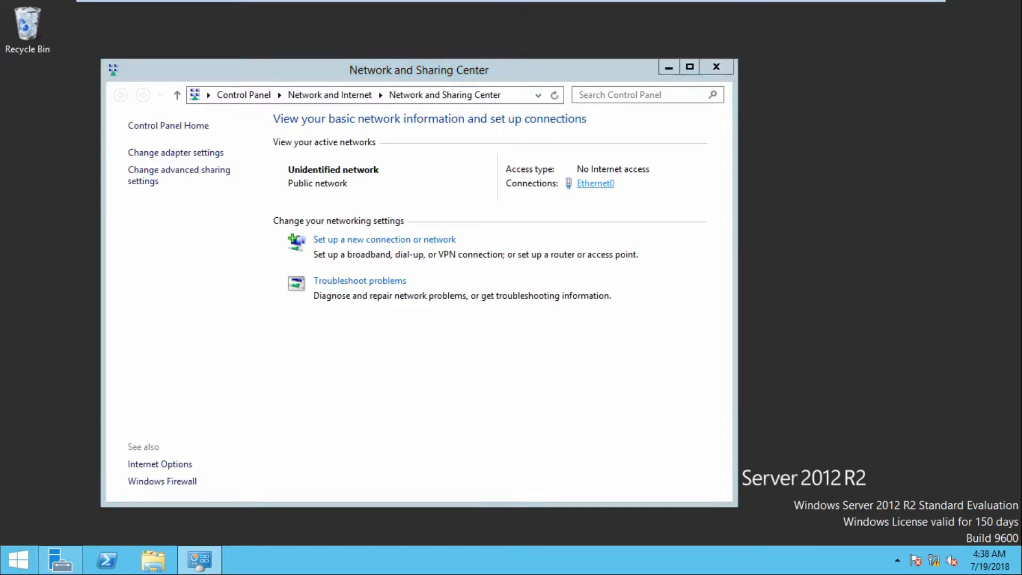
left_click(431, 271)
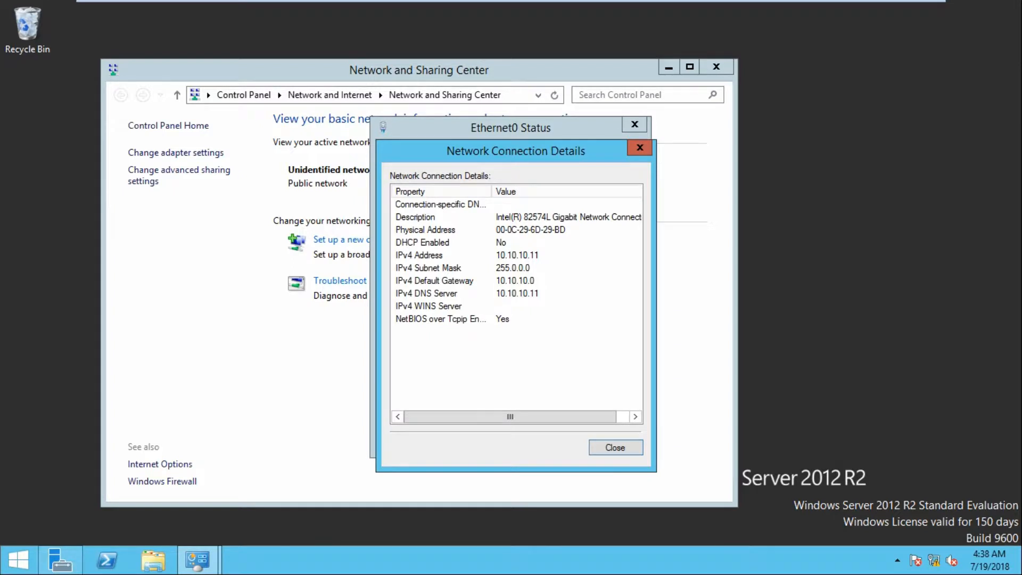
left_click(640, 147)
left_click(635, 124)
left_click(716, 67)
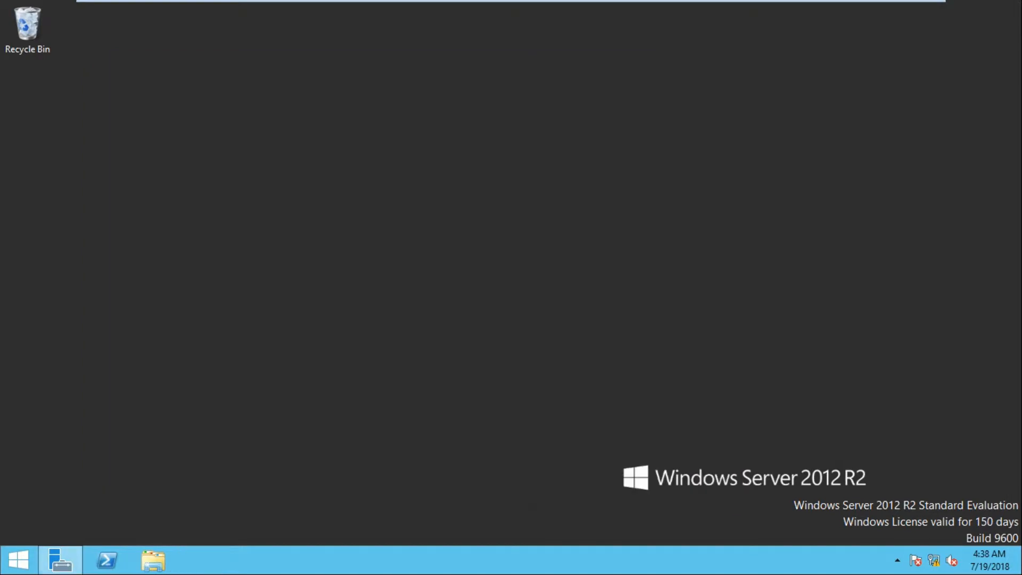
Bring up Server Manager on the DC and launch Active Directory Users and Computers from Tools
left_click(60, 560)
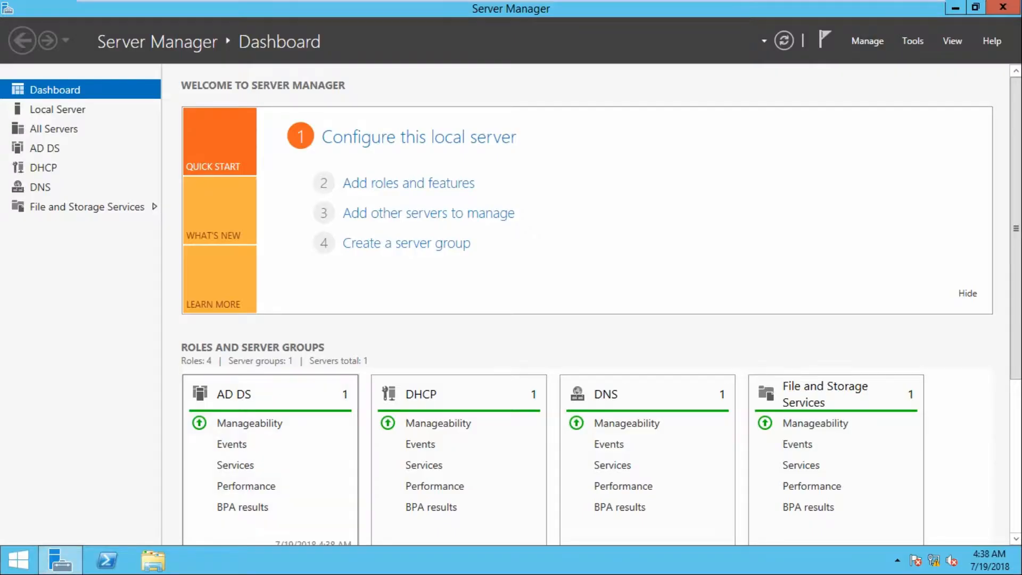
scroll(271, 453, "down", 5)
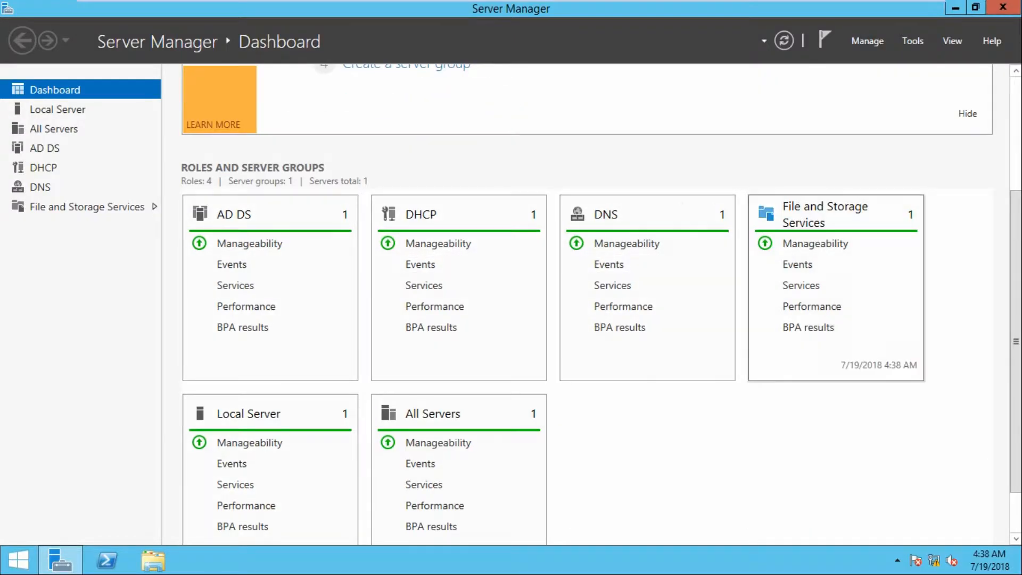
scroll(585, 319, "up", 3)
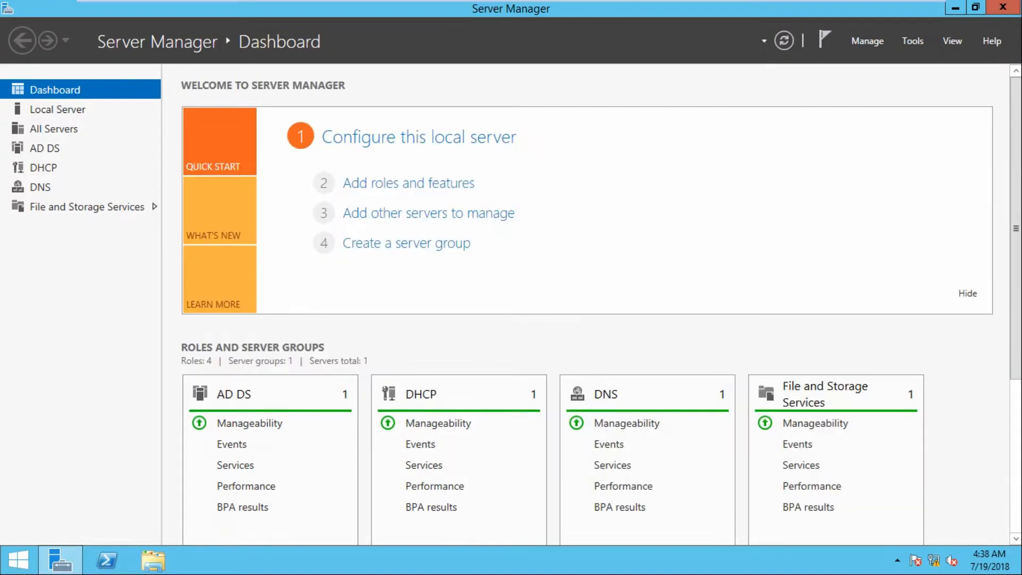
scroll(585, 320, "down", 3)
scroll(421, 462, "down", 1)
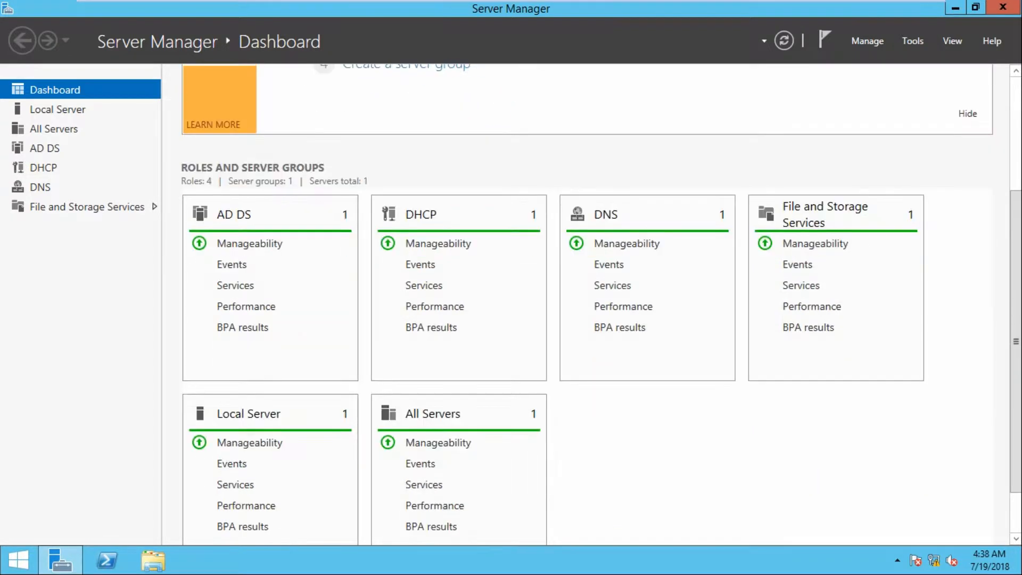
scroll(421, 462, "up", 3)
scroll(810, 384, "up", 2)
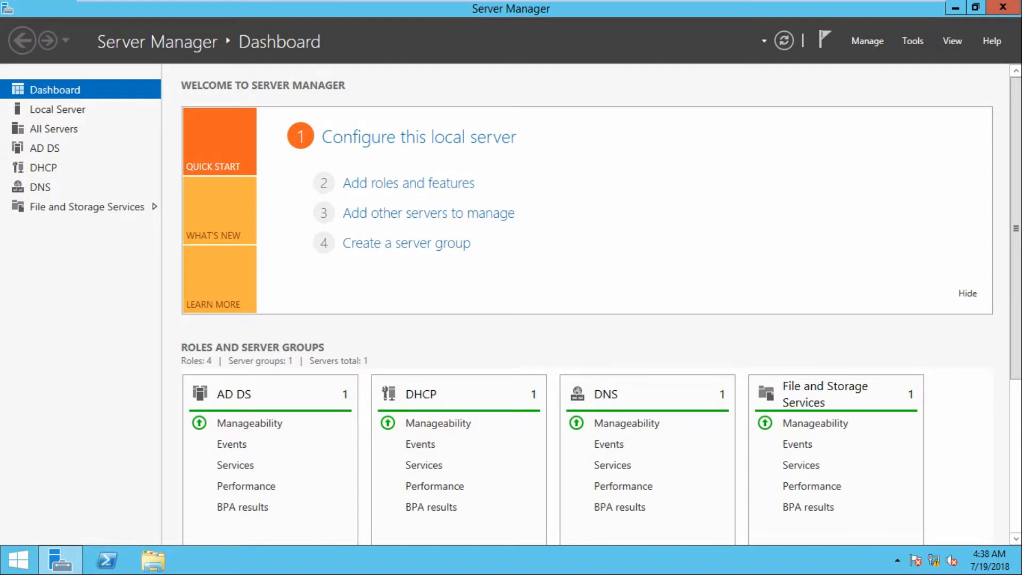
mouse_move(59, 560)
left_click(913, 40)
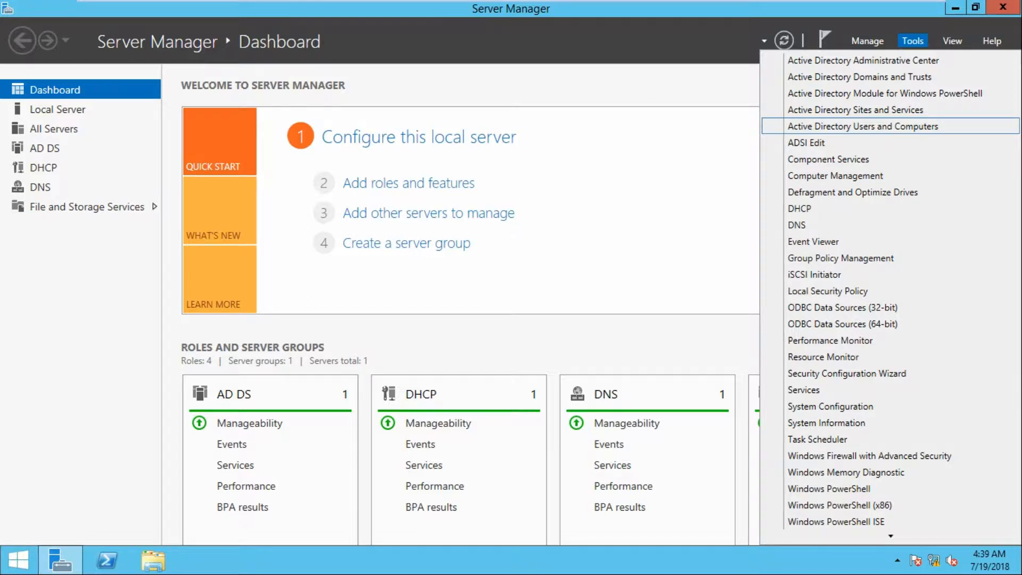
left_click(863, 127)
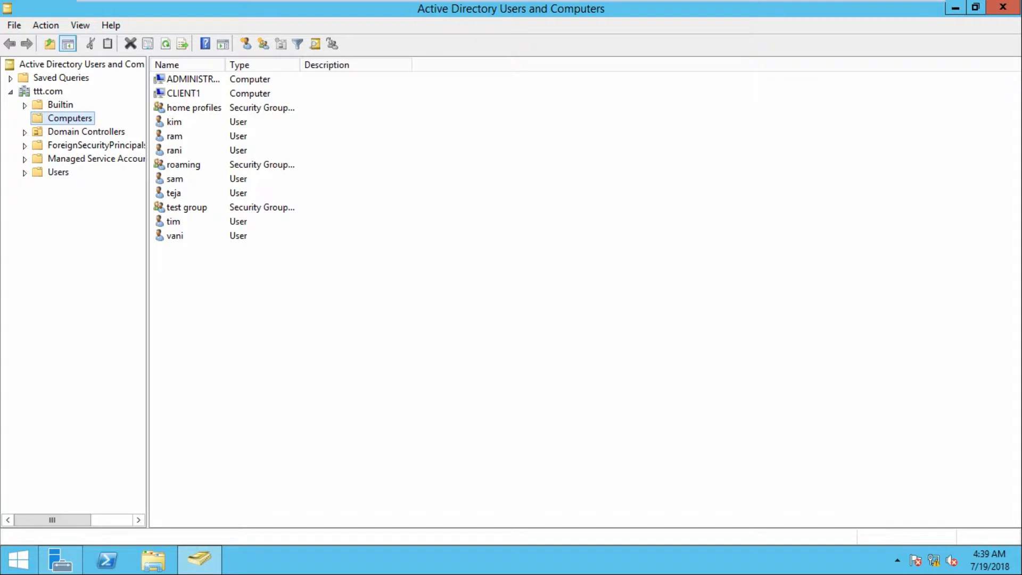
Create an organizational unit named marketing directly under the ttt.com domain
right_click(50, 91)
mouse_move(107, 202)
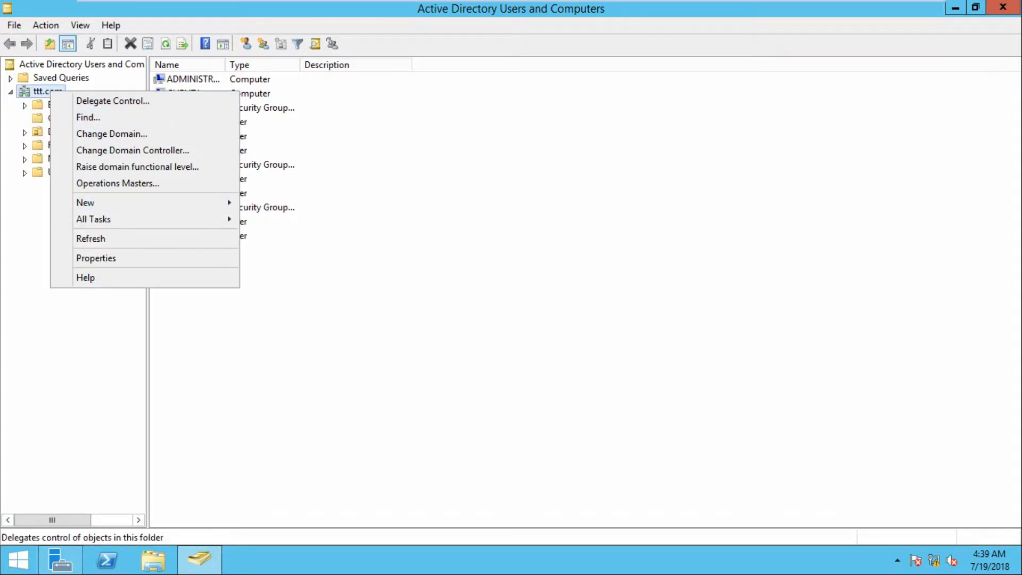
right_click(31, 89)
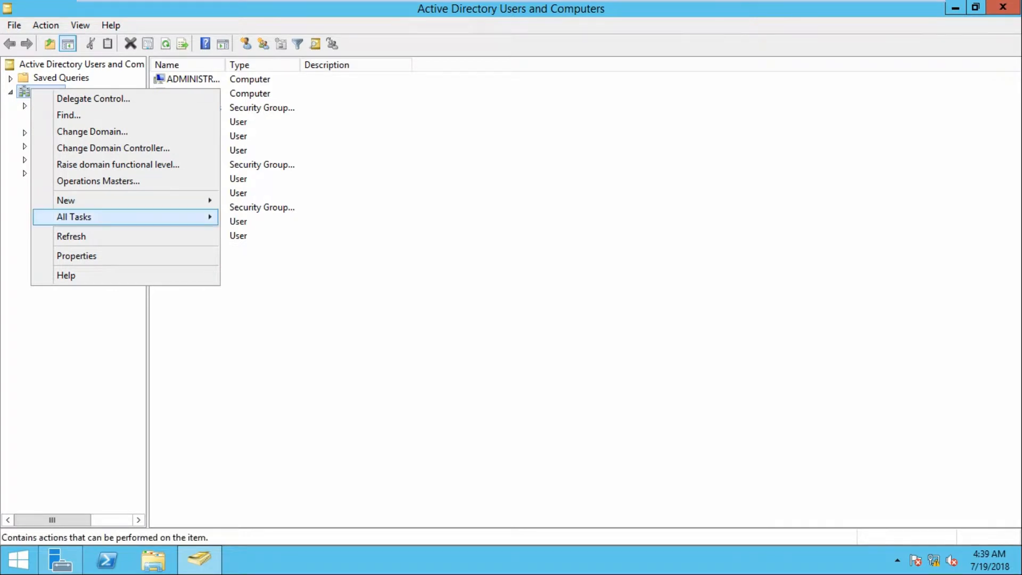
mouse_move(126, 201)
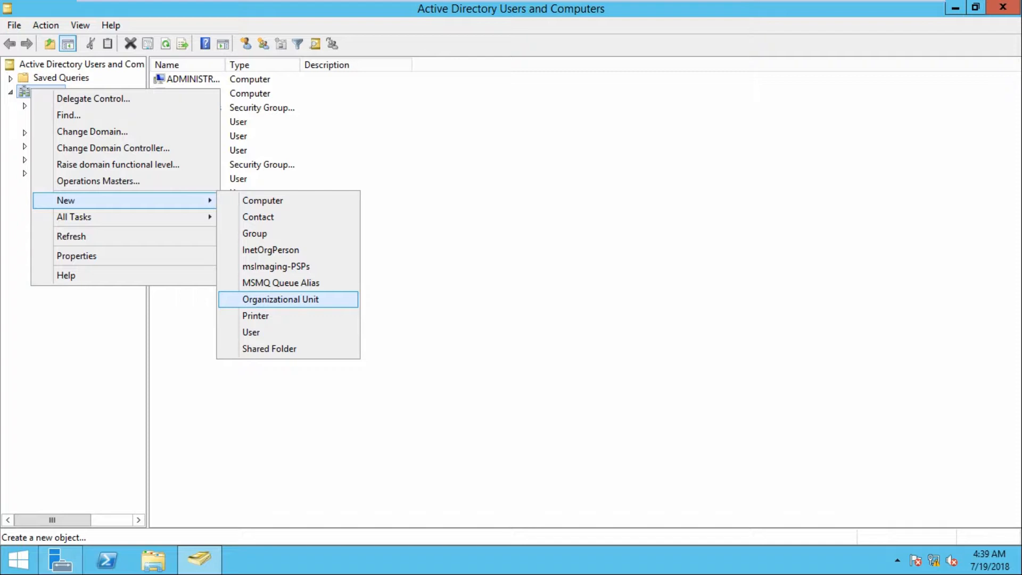
left_click(281, 299)
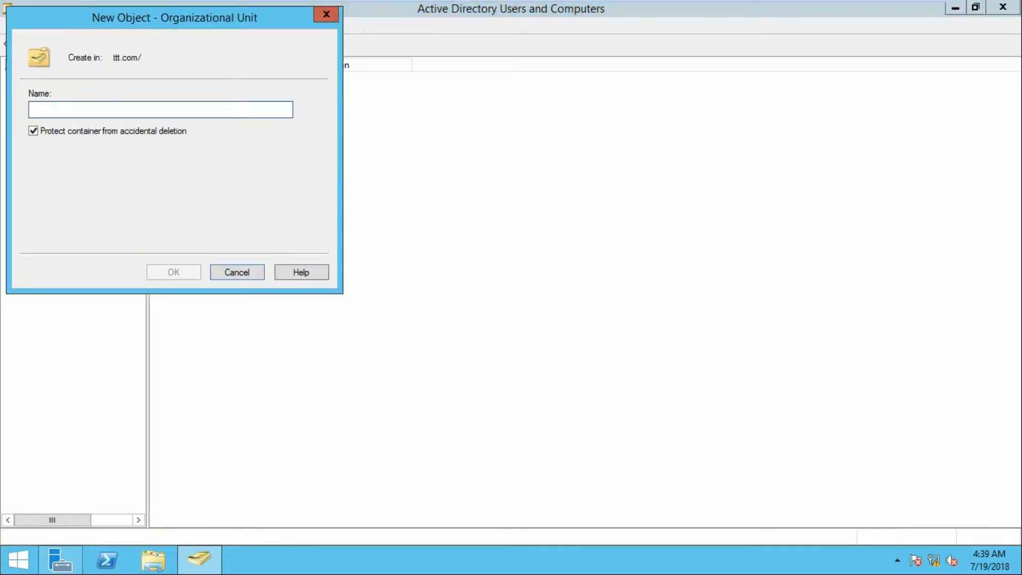
type("mar")
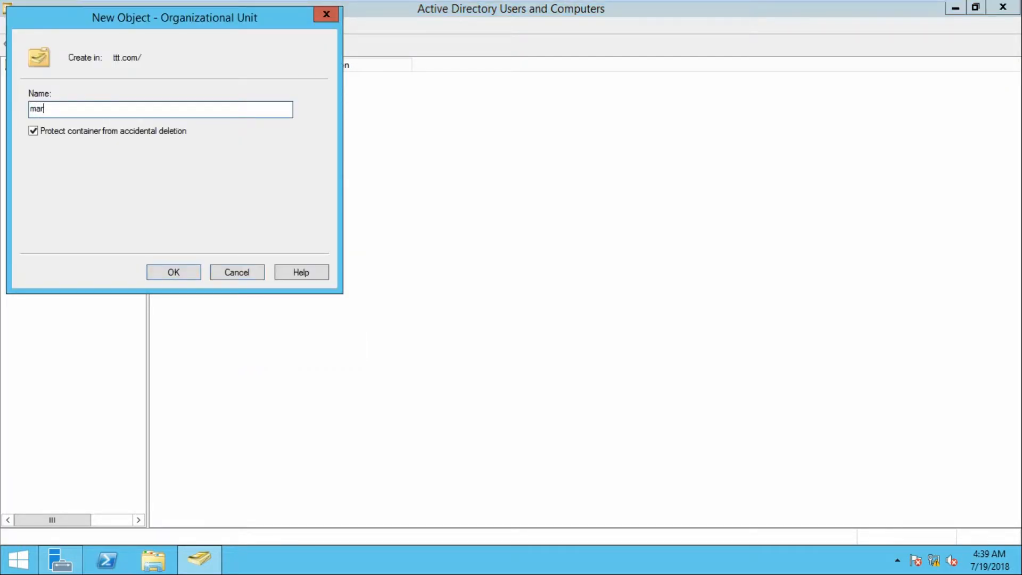
type("keting")
key("Return")
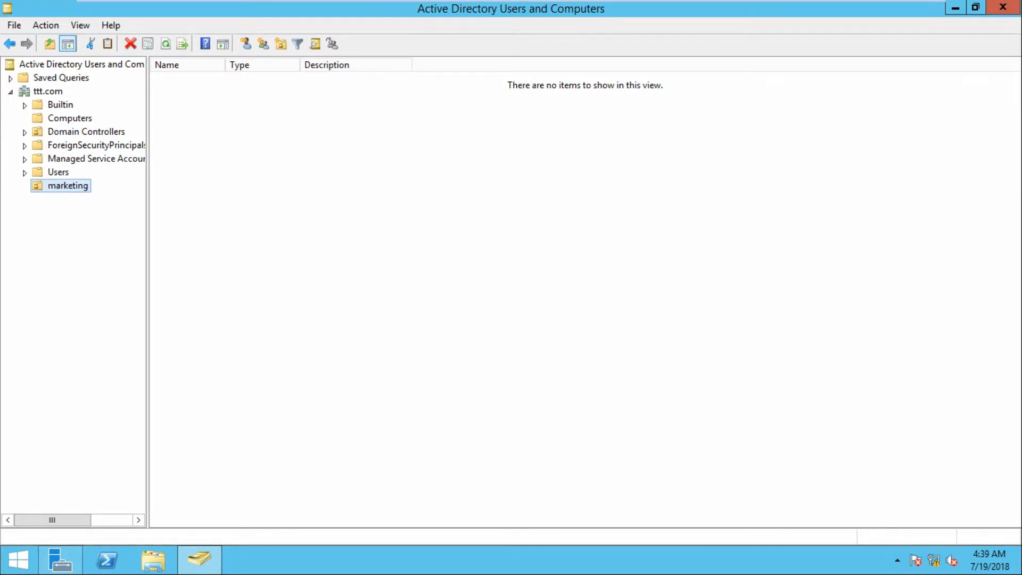
right_click(81, 184)
Start a new user in the marketing unit and enter the user's name
left_click(255, 155)
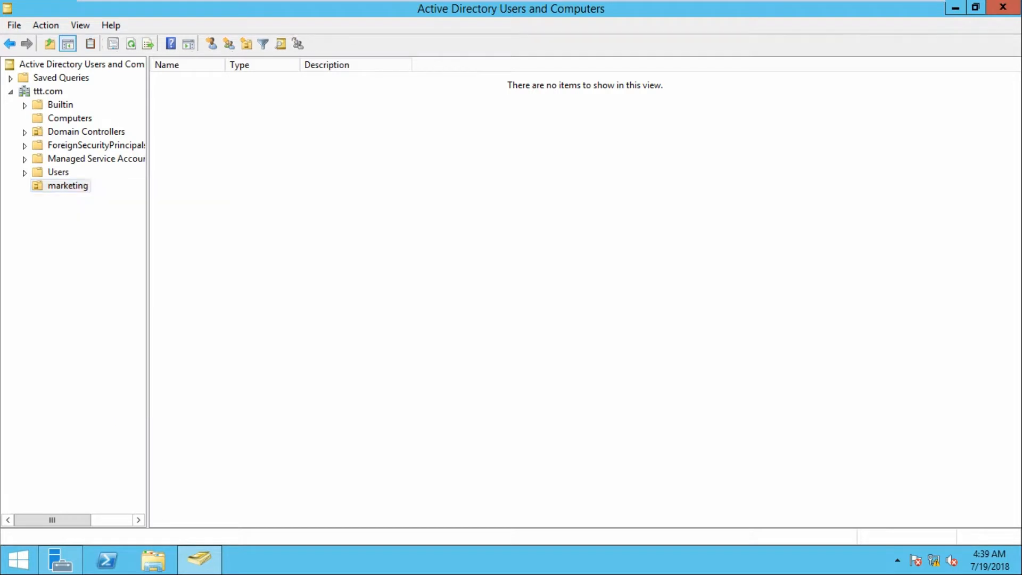
right_click(255, 155)
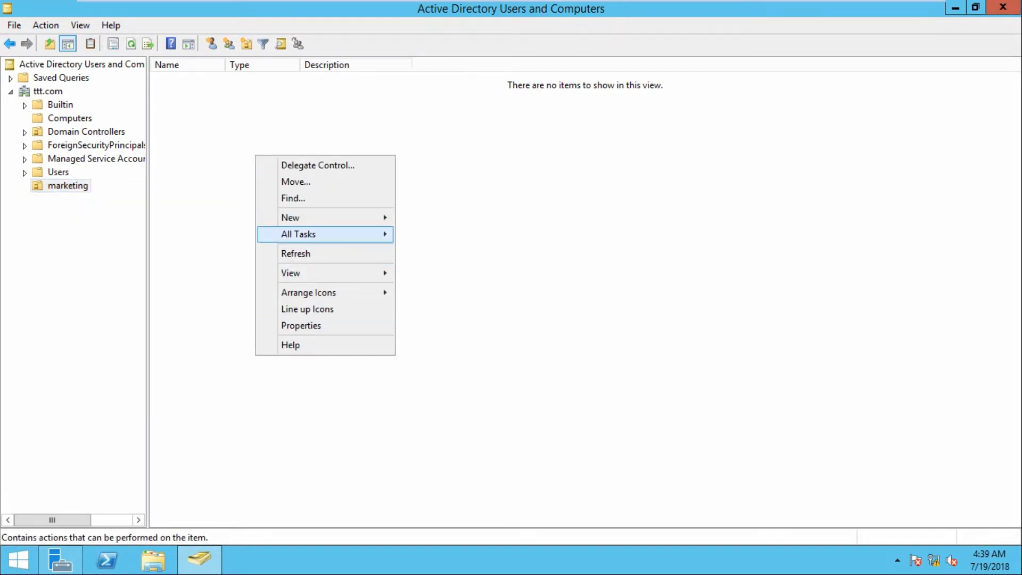
mouse_move(325, 218)
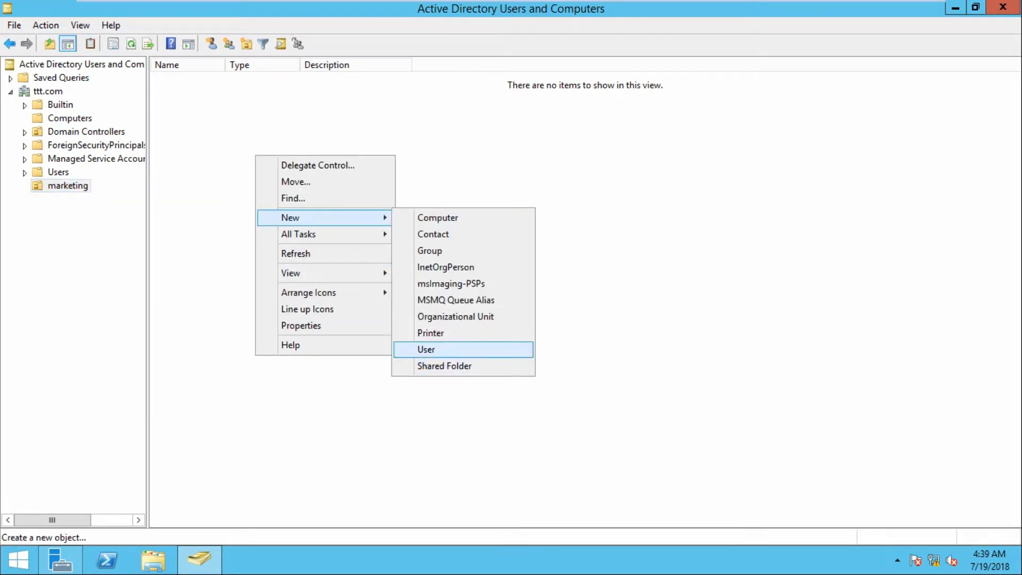
left_click(431, 349)
type("vanaja")
key("Tab")
key("Tab")
key("Tab")
key("Tab")
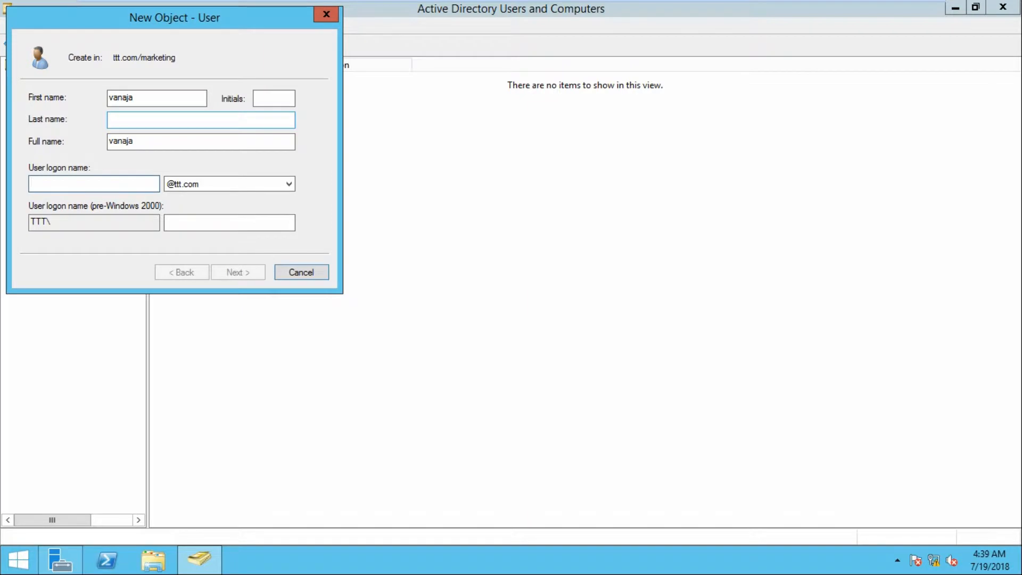
type("vanaja")
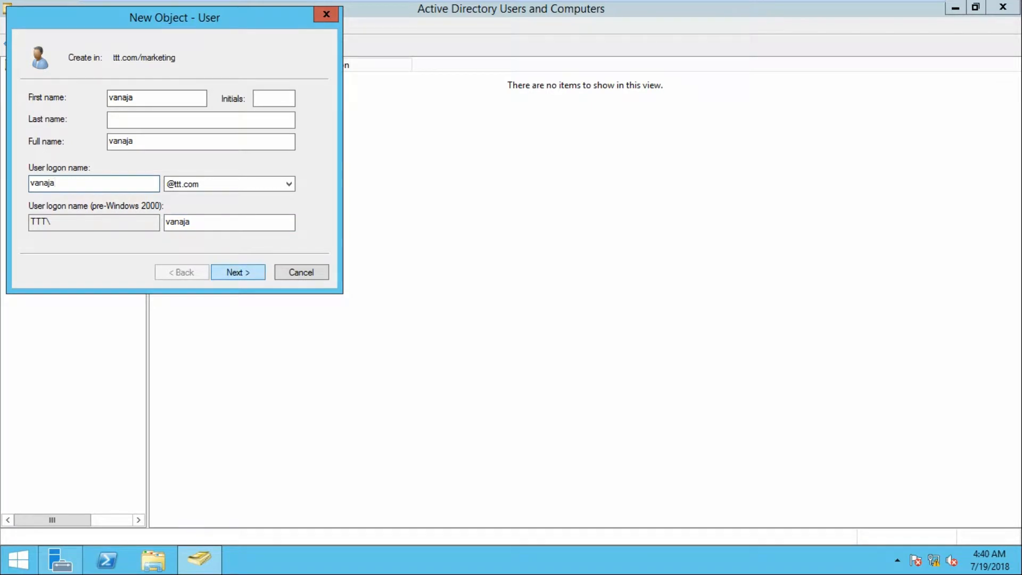
left_click(238, 272)
Clear change-at-next-logon, tick 'cannot change password' and 'never expires', set the password, and finish
left_click(34, 147)
left_click(34, 165)
left_click(34, 184)
left_click(213, 98)
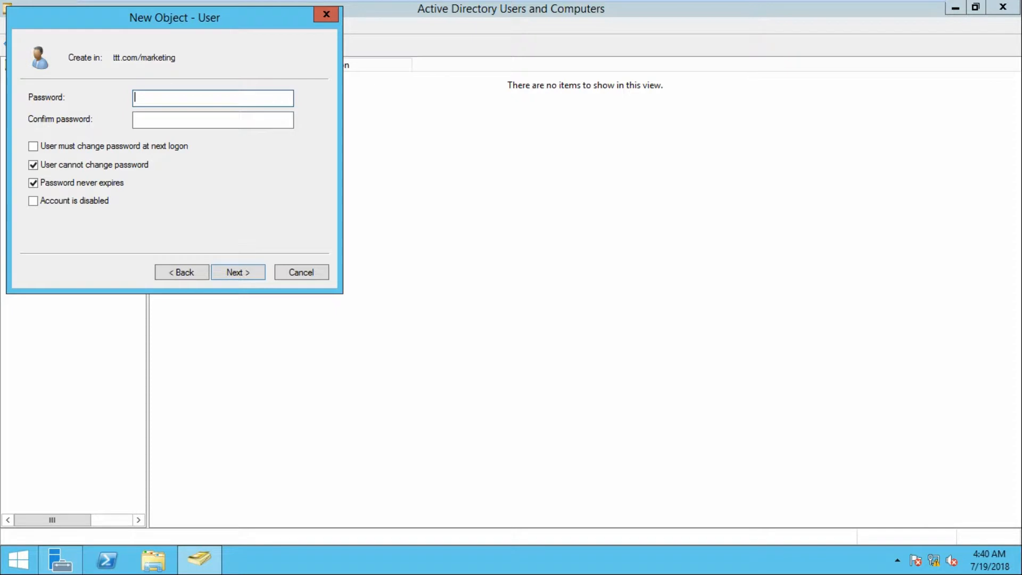
type("•••••••")
key("Tab")
type("•••")
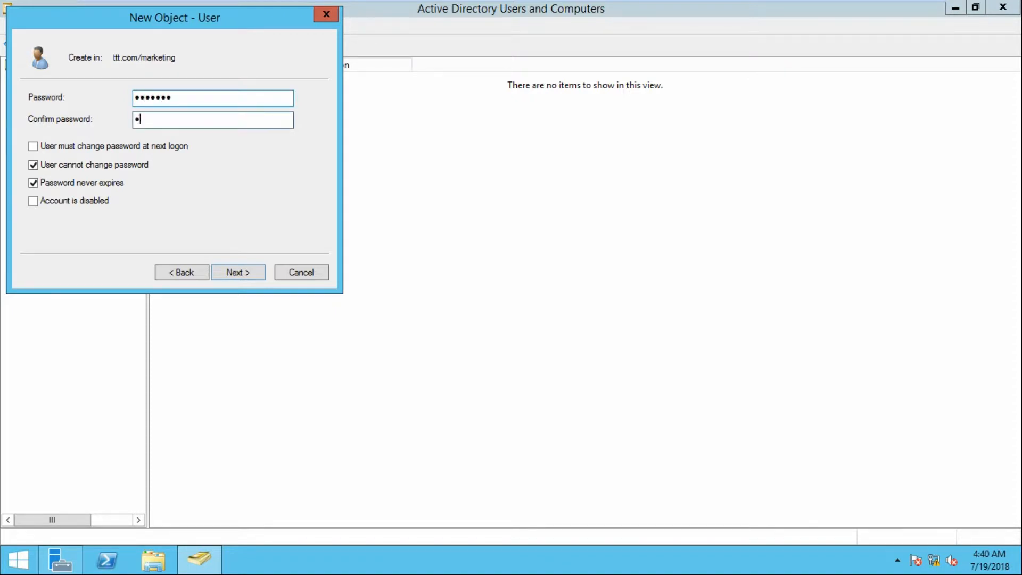
type("••••")
key("Return")
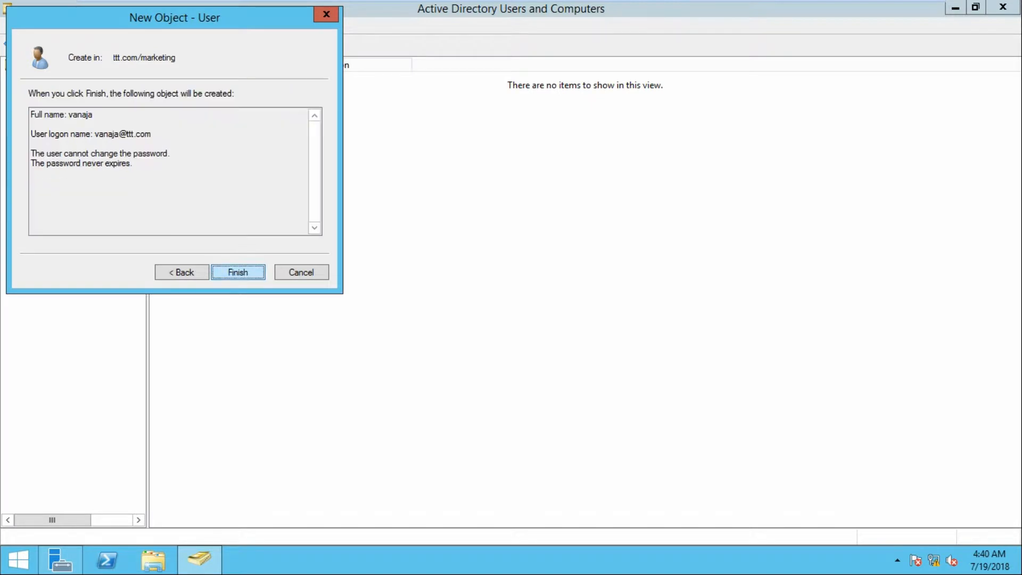
key("Return")
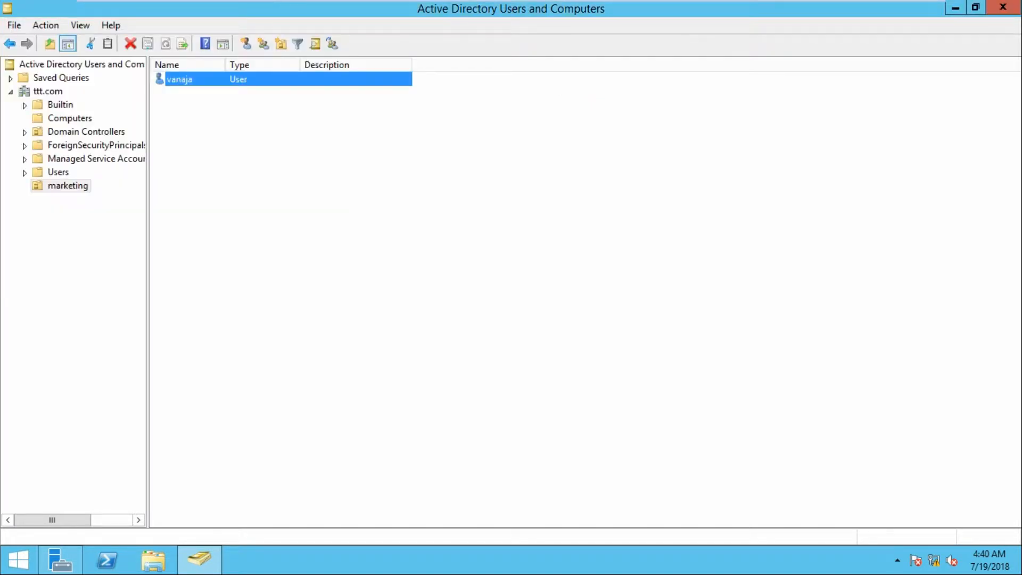
Begin a second marketing user, entering the user's first name and logon name
right_click(218, 177)
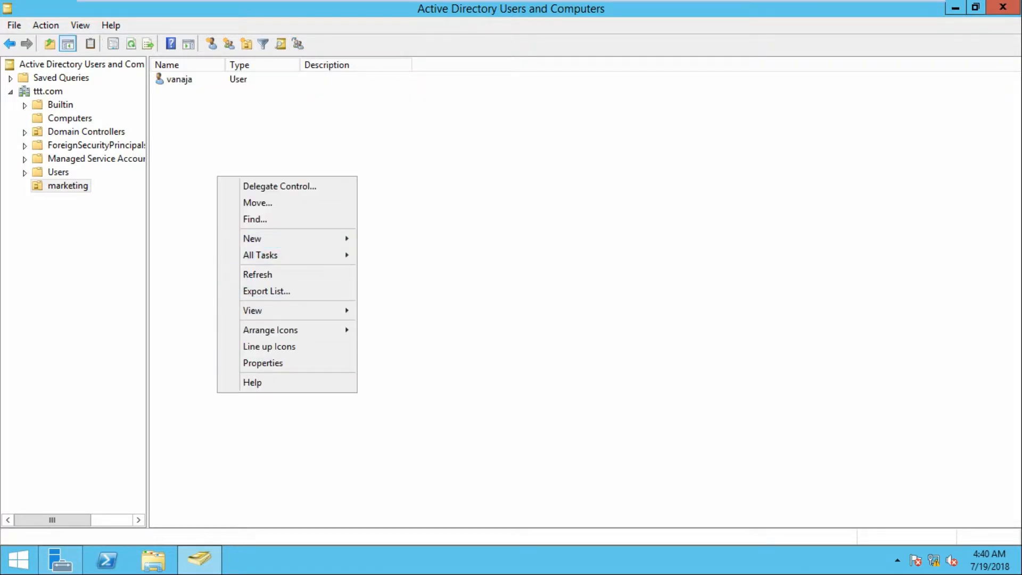
mouse_move(288, 239)
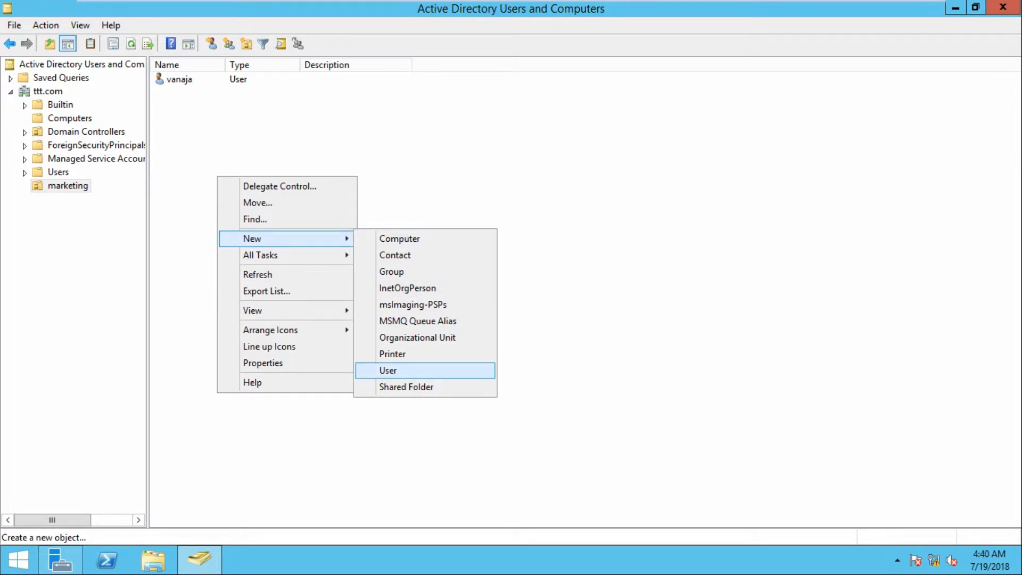
left_click(388, 370)
type("frank")
key("Tab")
key("Tab")
key("Tab")
key("Tab")
type("frank")
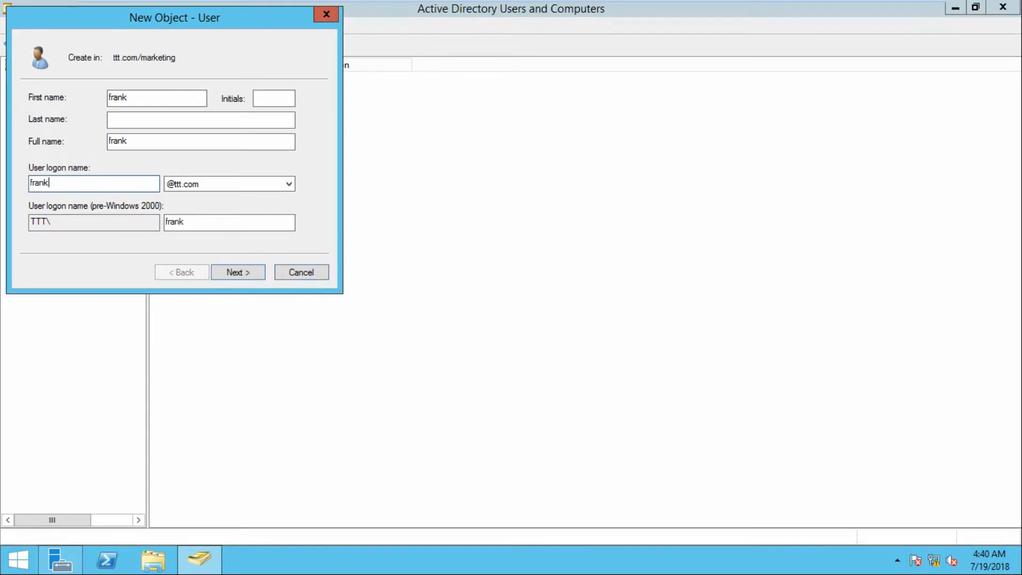
key("Return")
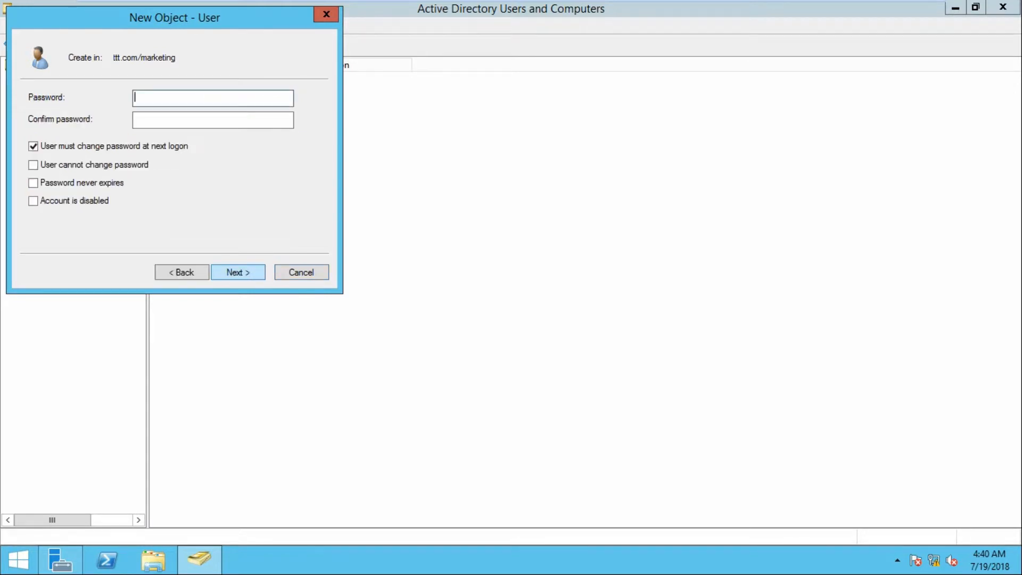
Tick 'User cannot change password' and 'Password never expires', set the password, and complete the account
left_click(33, 146)
left_click(33, 165)
left_click(33, 183)
left_click(213, 98)
type("•••••••")
key("Tab")
type("•••••••")
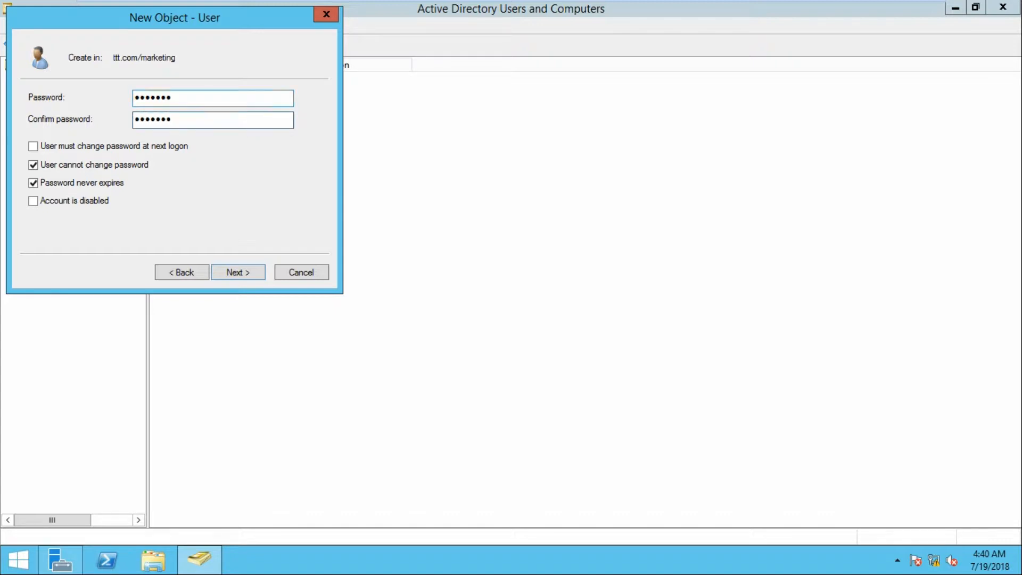
key("Return")
key("Return")
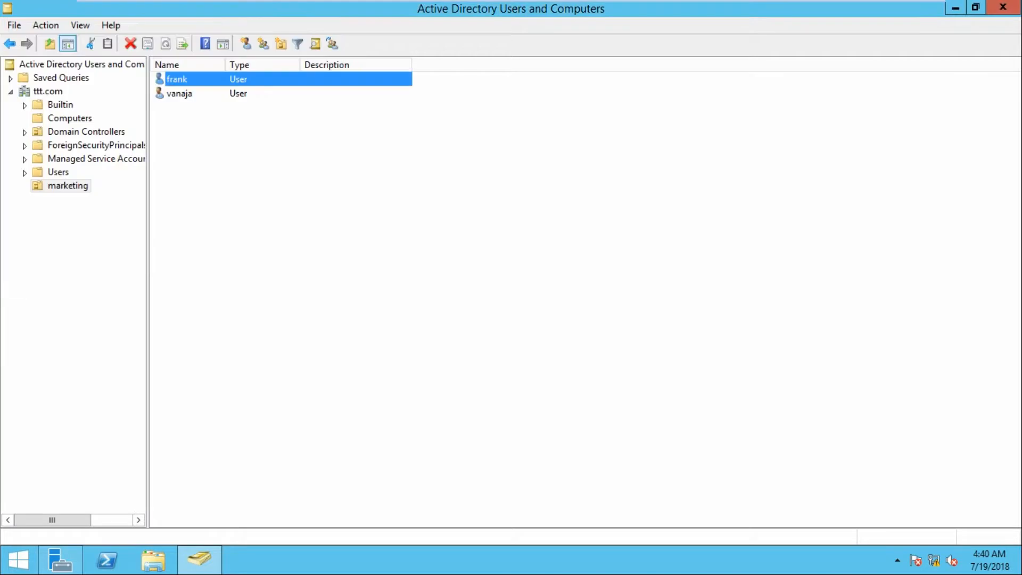
left_click(68, 186)
Create a Global Security group named 'user group' in marketing and open its properties
right_click(208, 172)
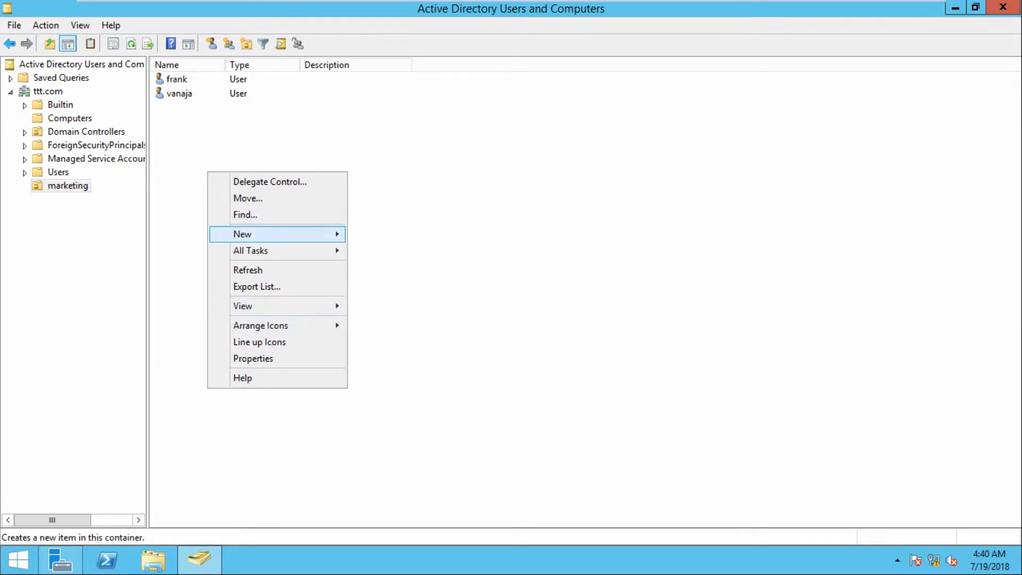
mouse_move(277, 234)
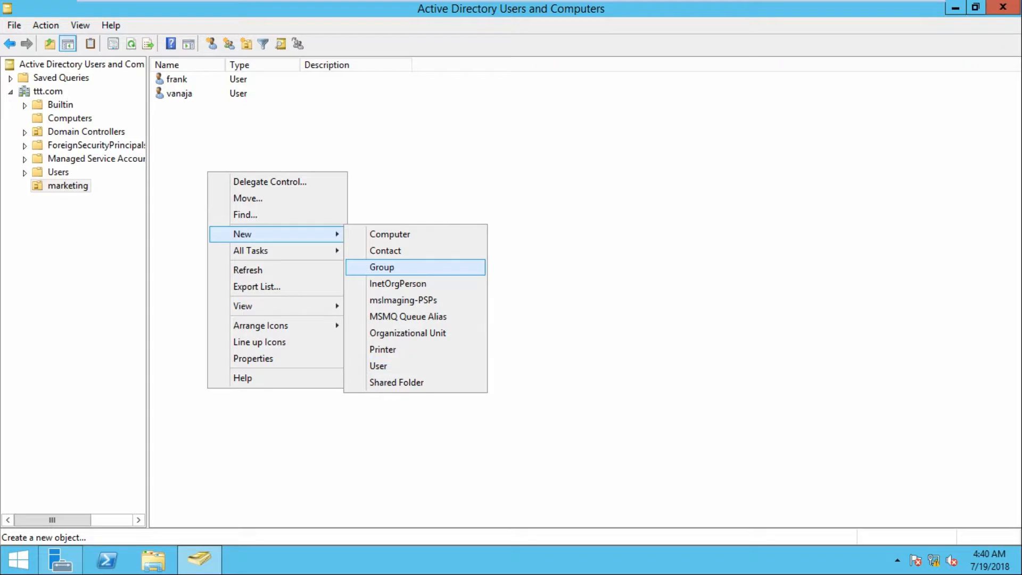
right_click(158, 158)
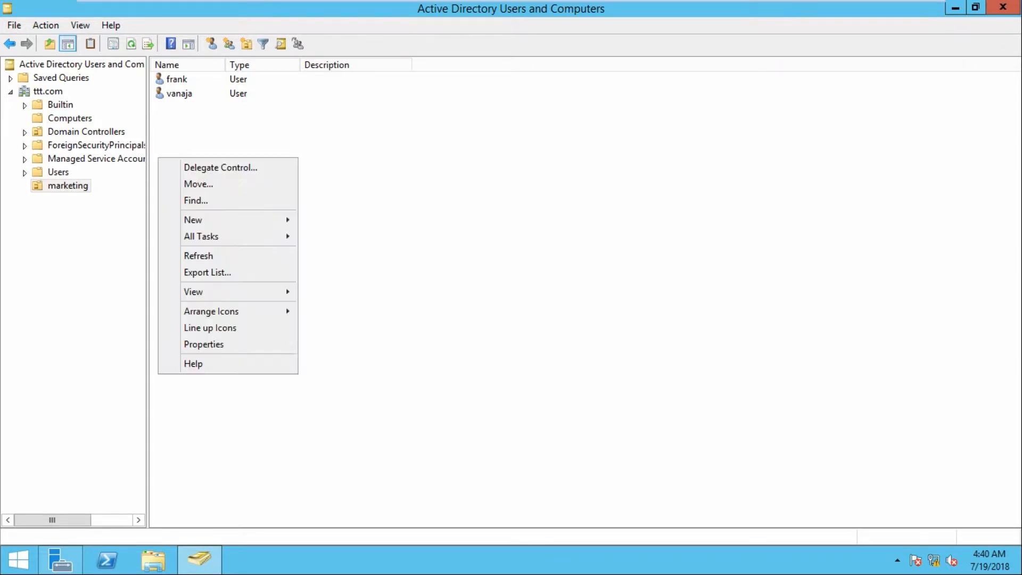
mouse_move(228, 312)
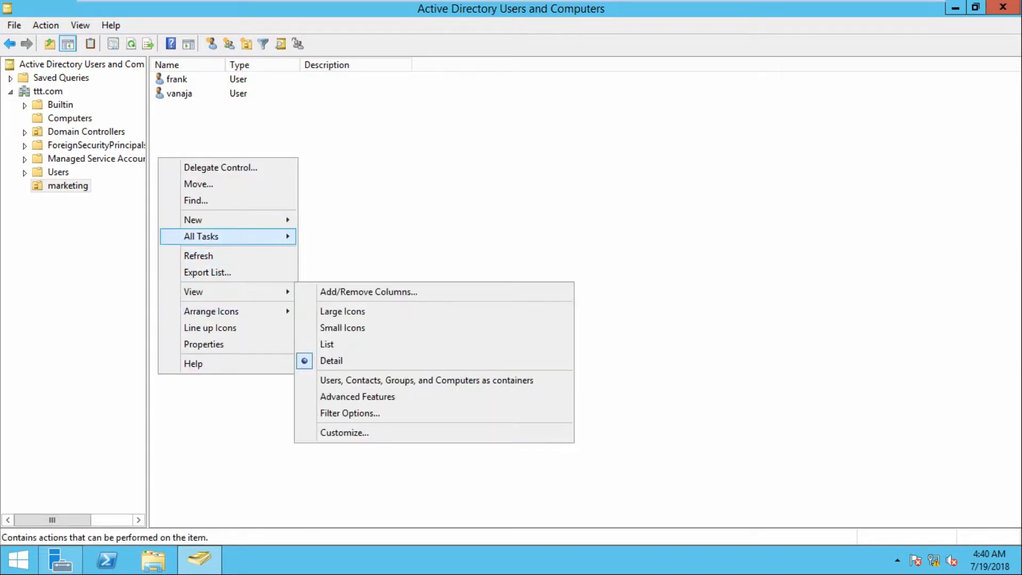
mouse_move(228, 220)
left_click(333, 253)
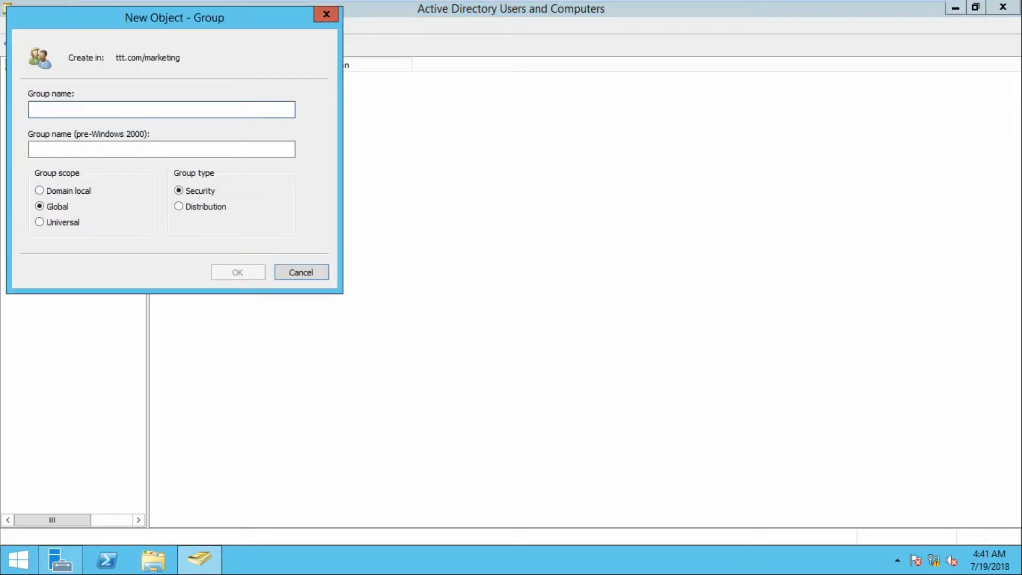
type("user")
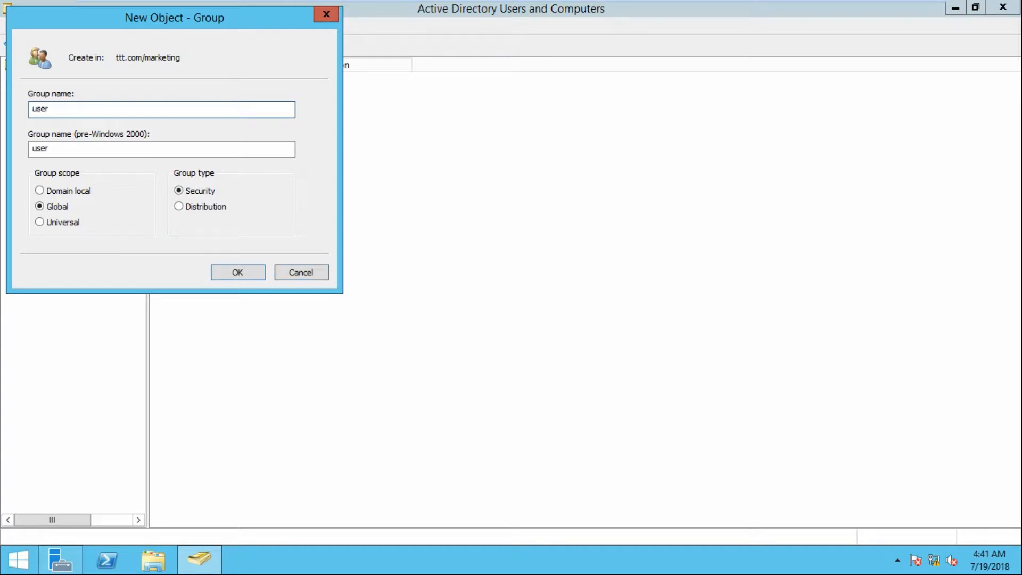
type(" group")
key("Return")
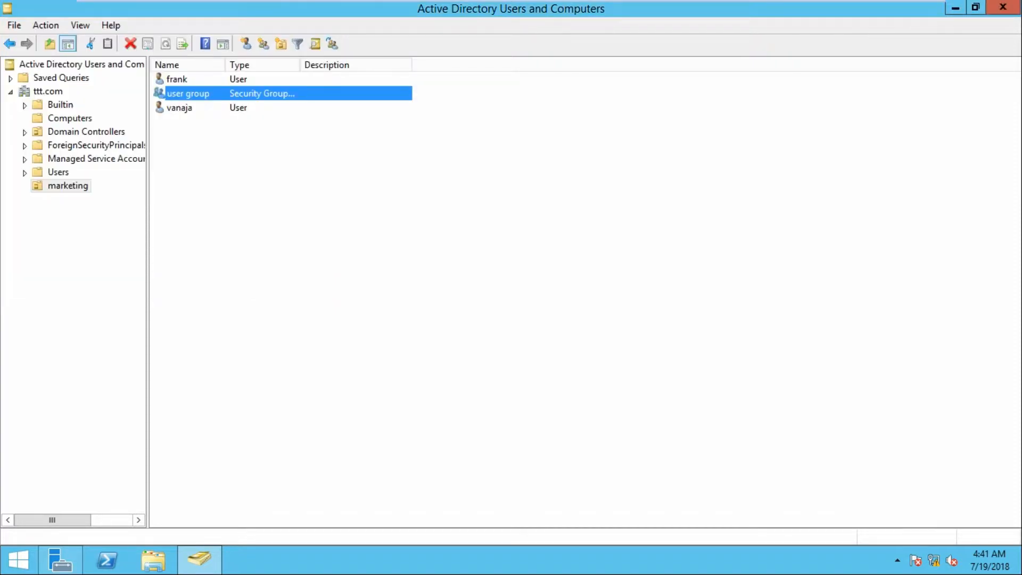
key("Return")
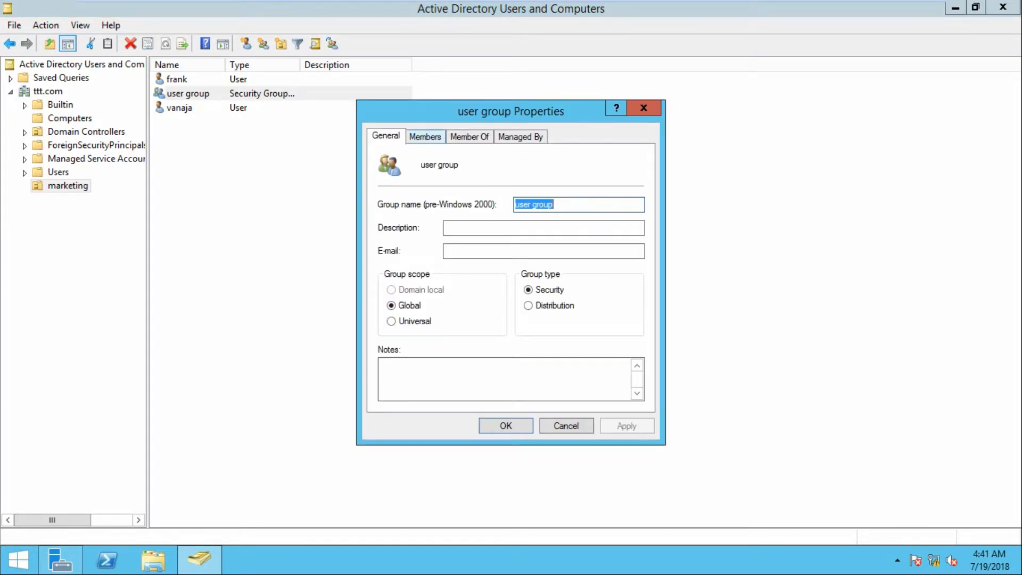
On the group's Members tab, search the directory listing all accounts to add
left_click(425, 137)
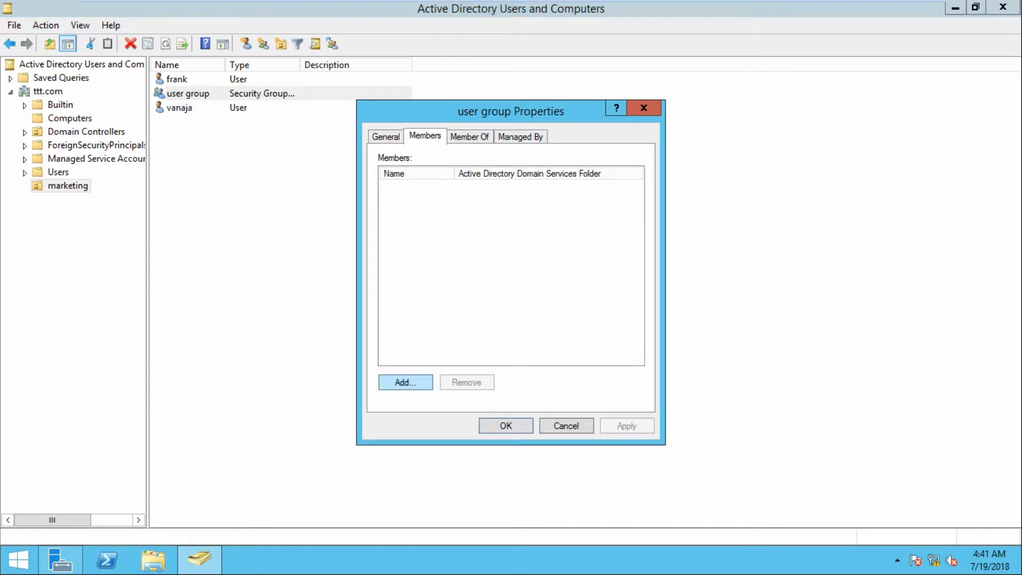
left_click(405, 383)
left_click(409, 296)
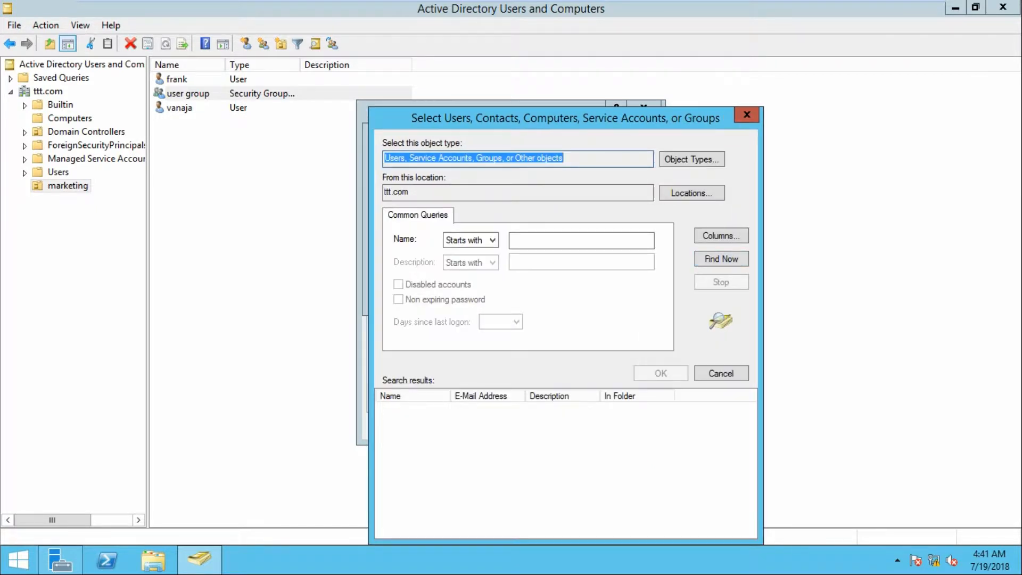
left_click(747, 114)
left_click(410, 296)
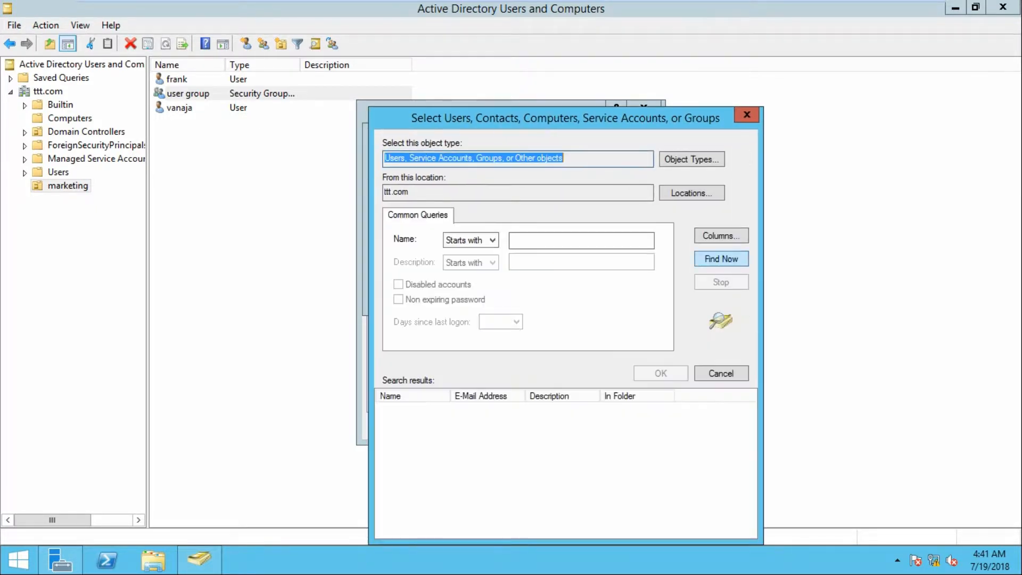
left_click(721, 259)
Pick both marketing users from the results and add them to user group
left_click(419, 460)
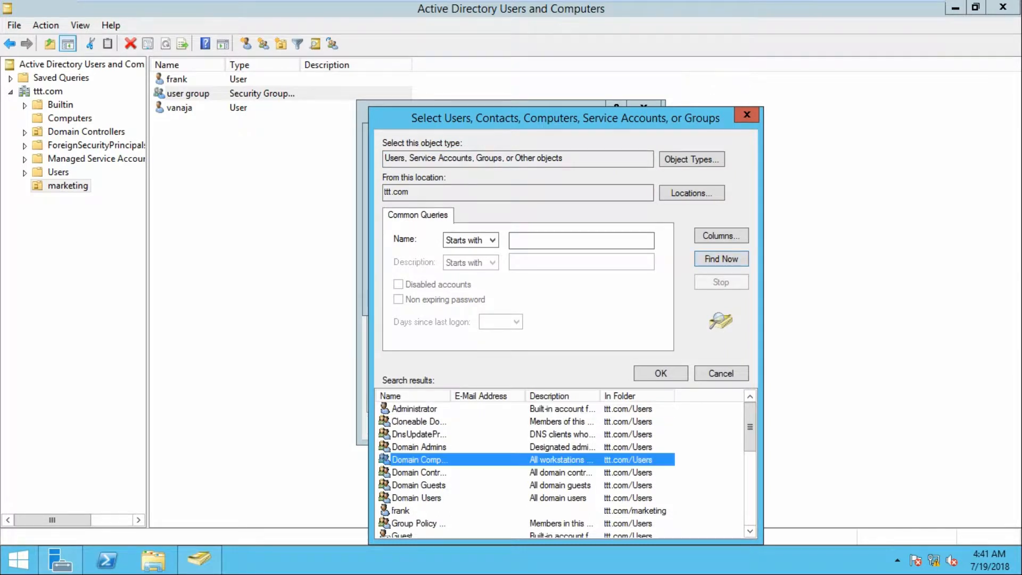
key("v")
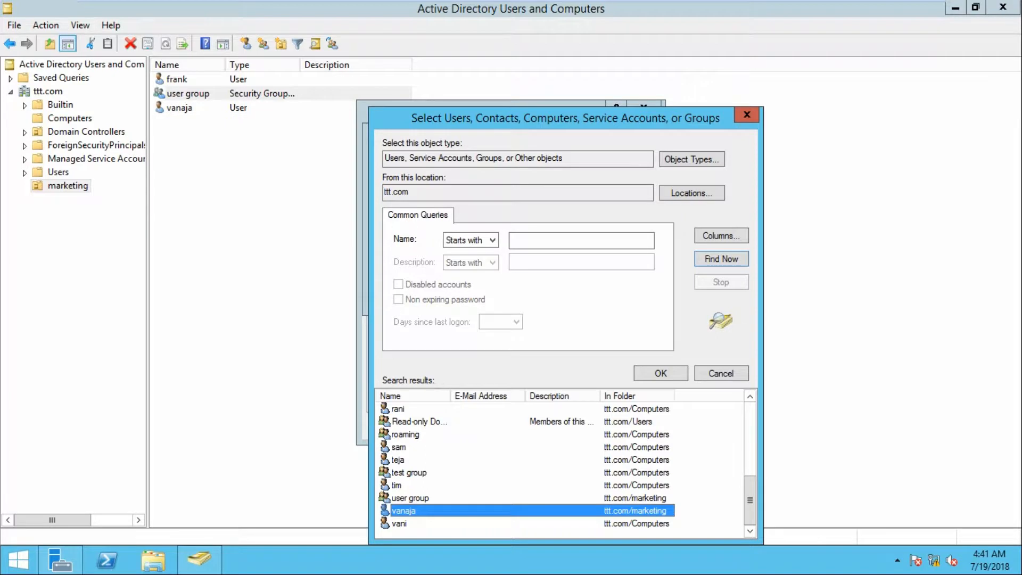
scroll(561, 469, "up", 4)
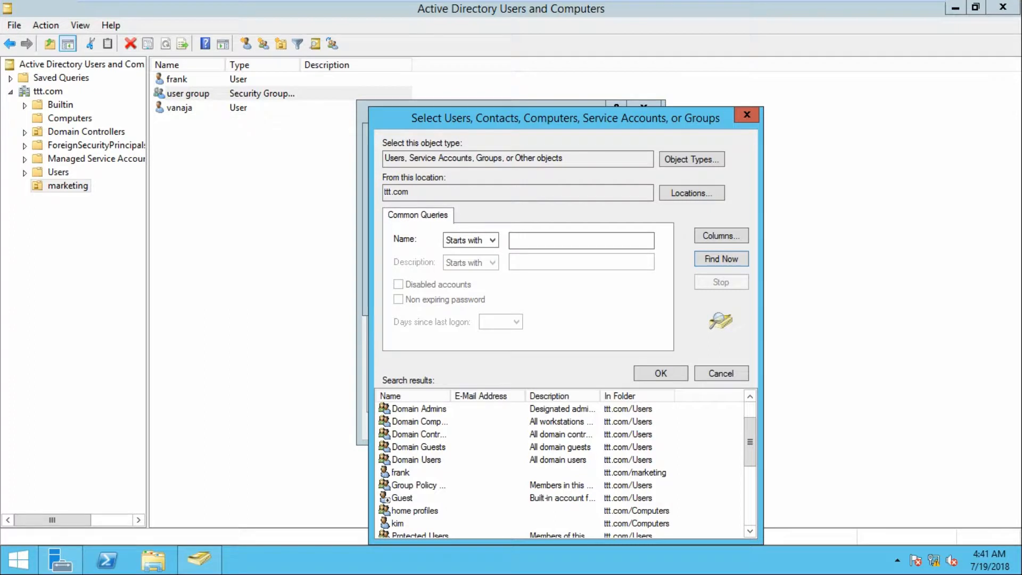
left_click(402, 473)
scroll(401, 473, "down", 4)
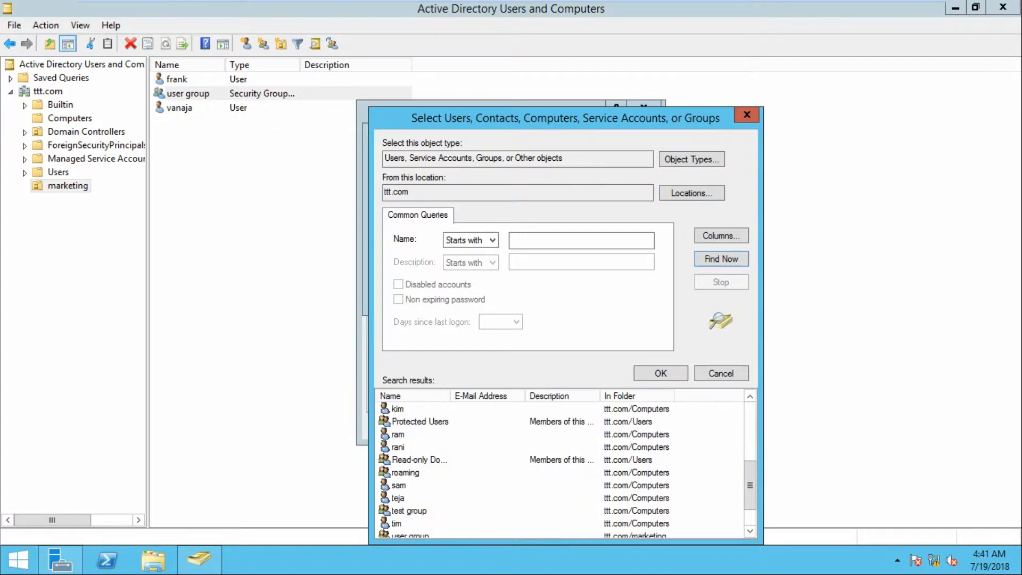
left_click(404, 511, "ctrl")
key("Return")
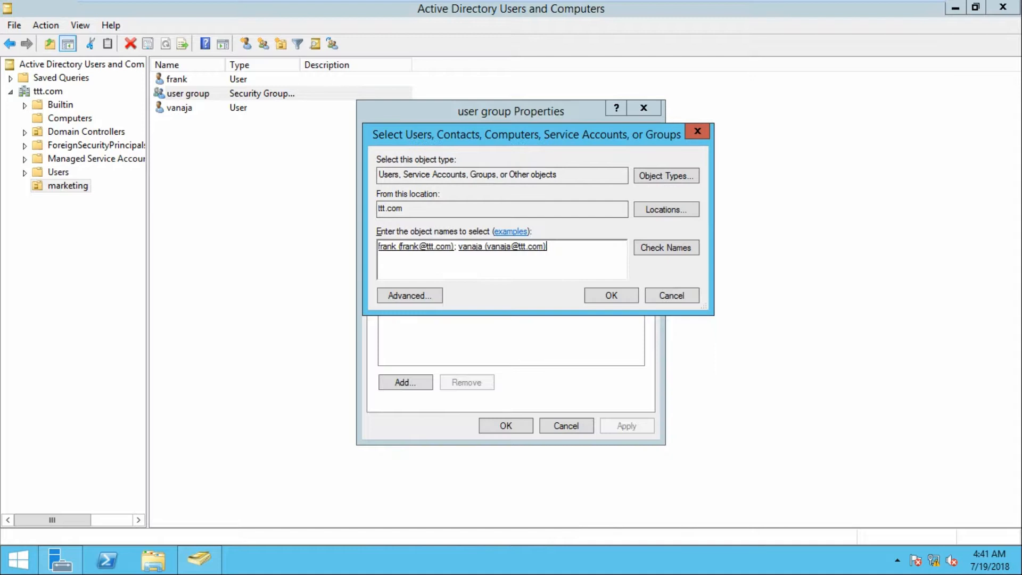
key("Return")
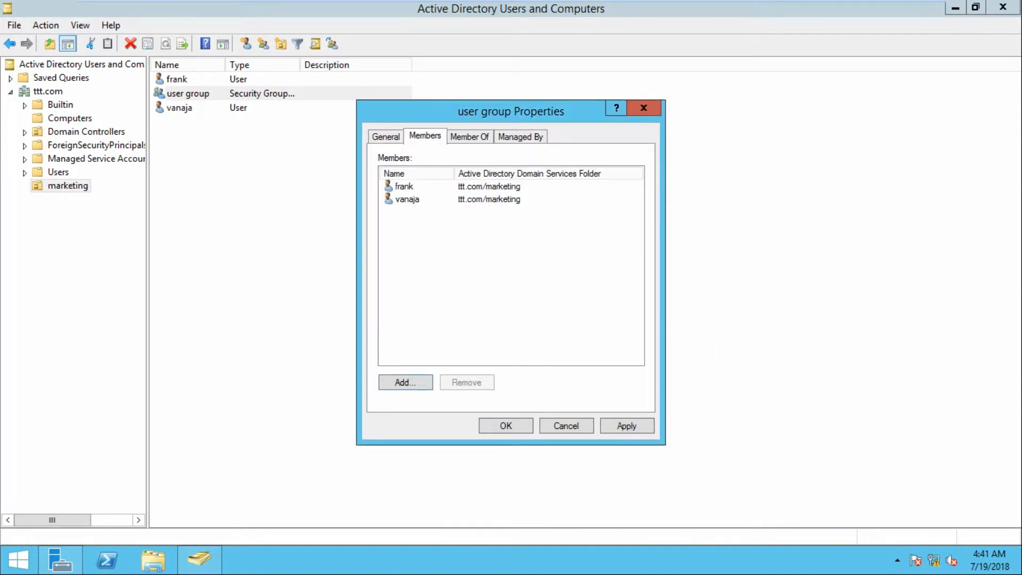
Apply, reopen the group to verify its members, and close Active Directory Users and Computers
key("Return")
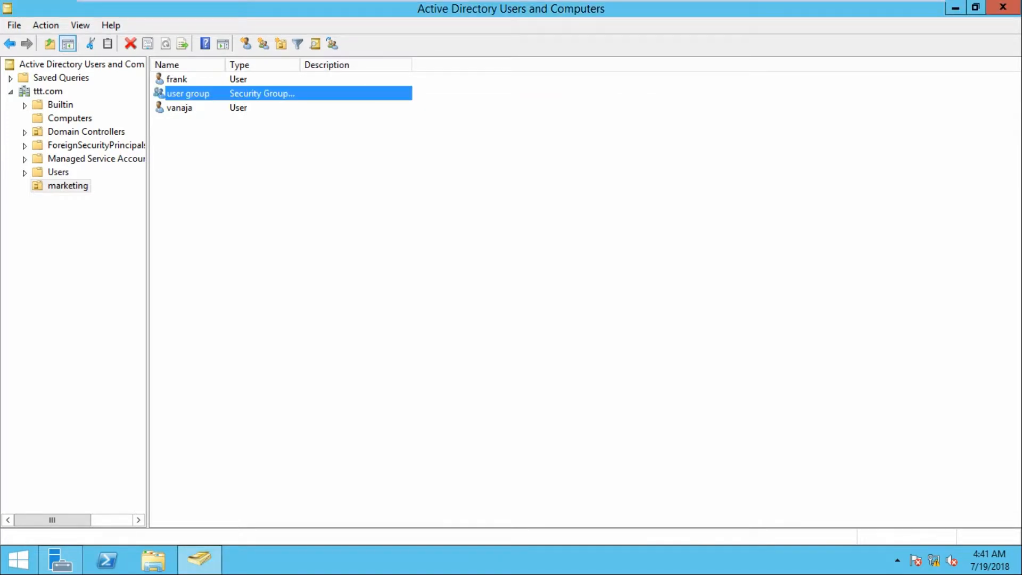
key("Return")
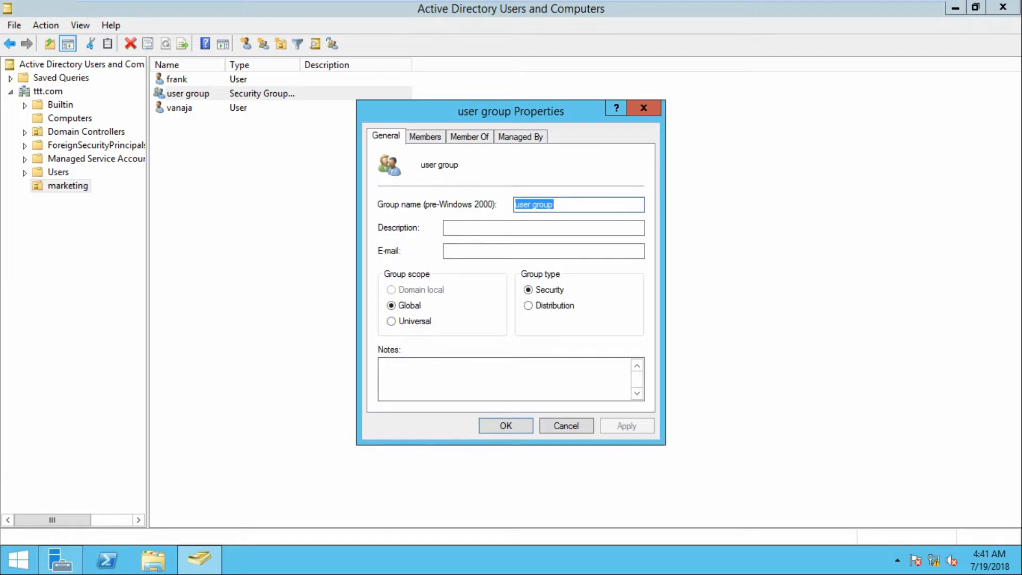
key("ctrl+Tab")
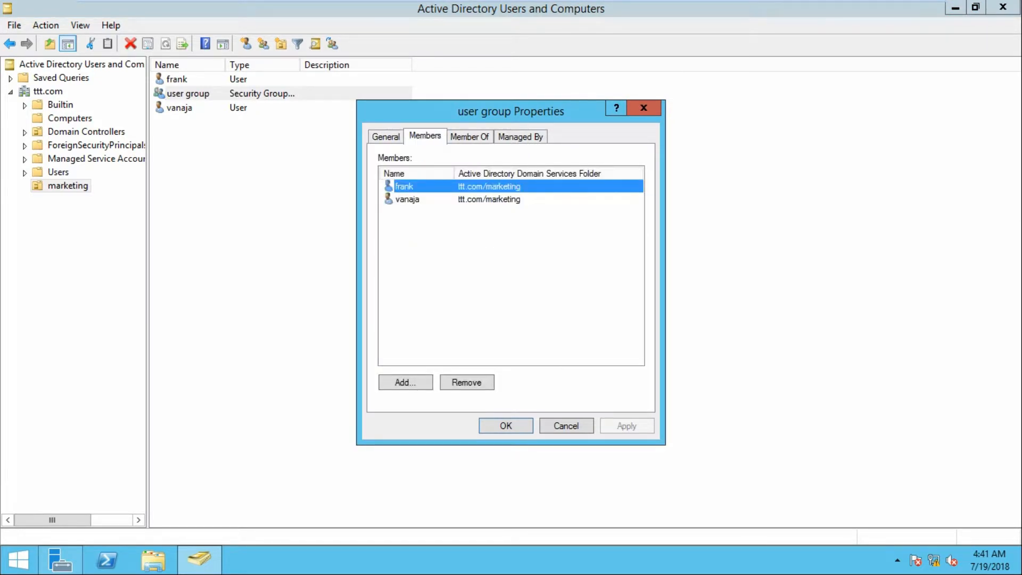
key("Return")
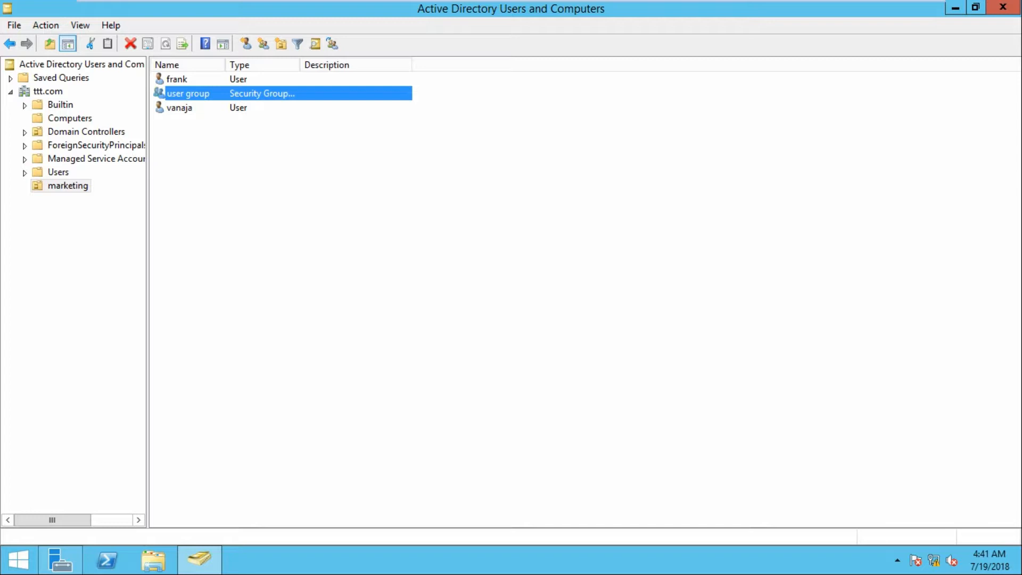
left_click(1003, 7)
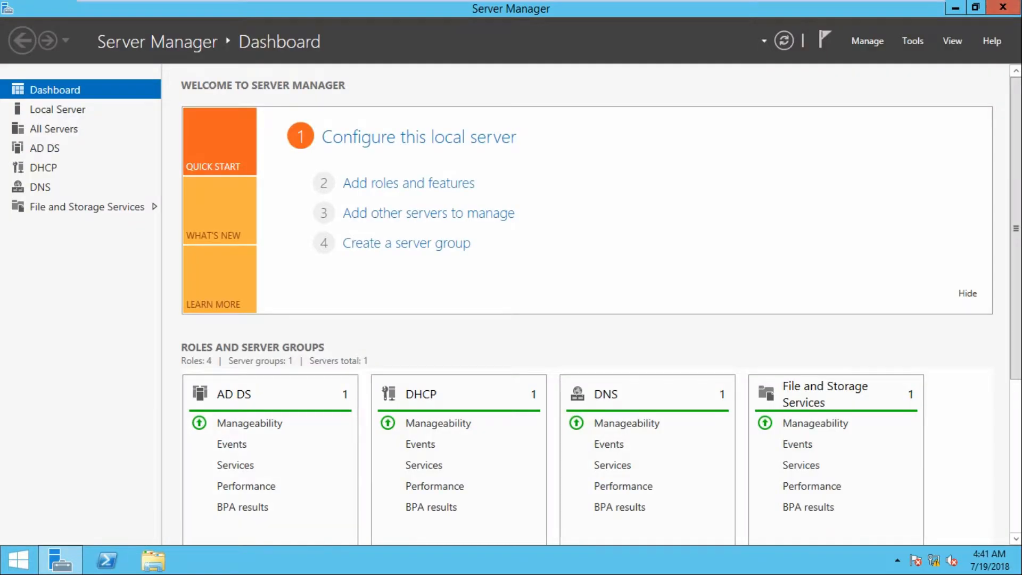
Create a new folder at the root of Local Disk (C:)
left_click(153, 561)
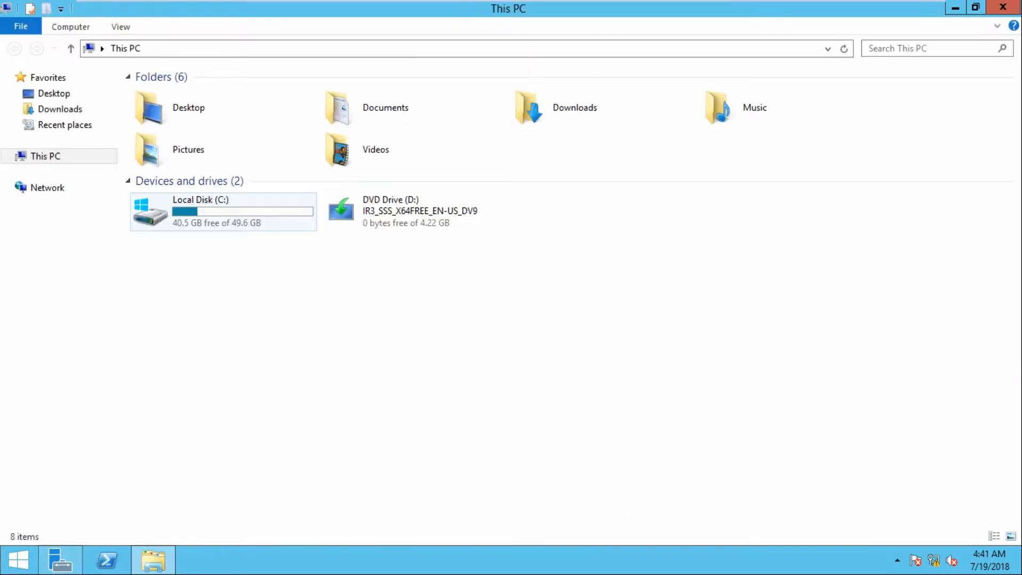
double_click(224, 213)
right_click(255, 284)
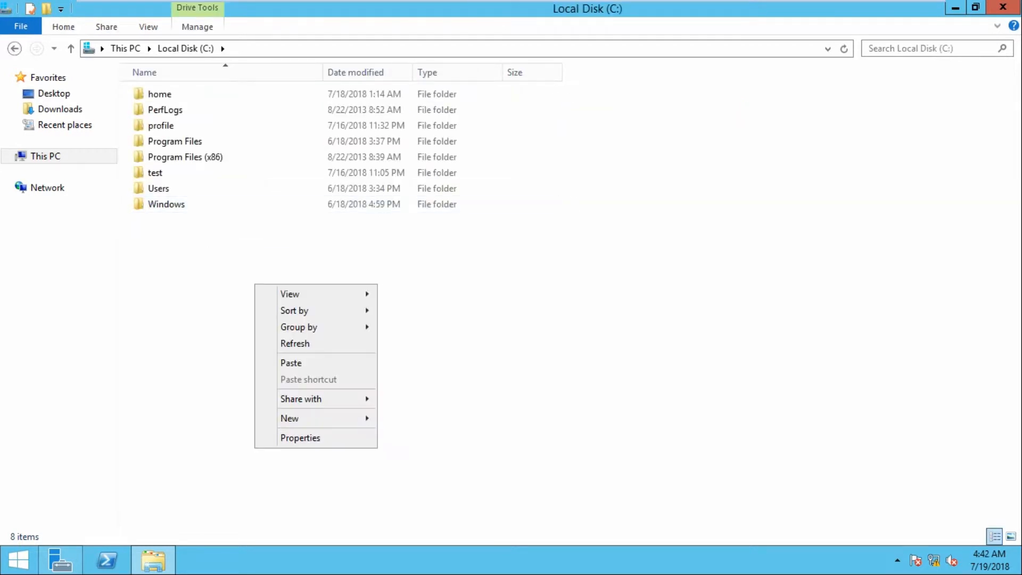
mouse_move(320, 419)
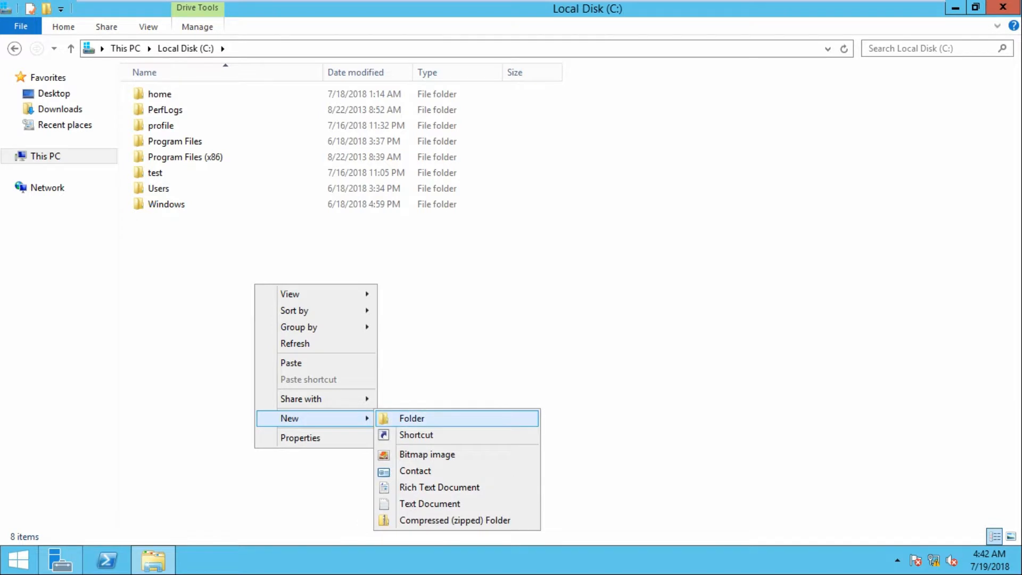
left_click(412, 419)
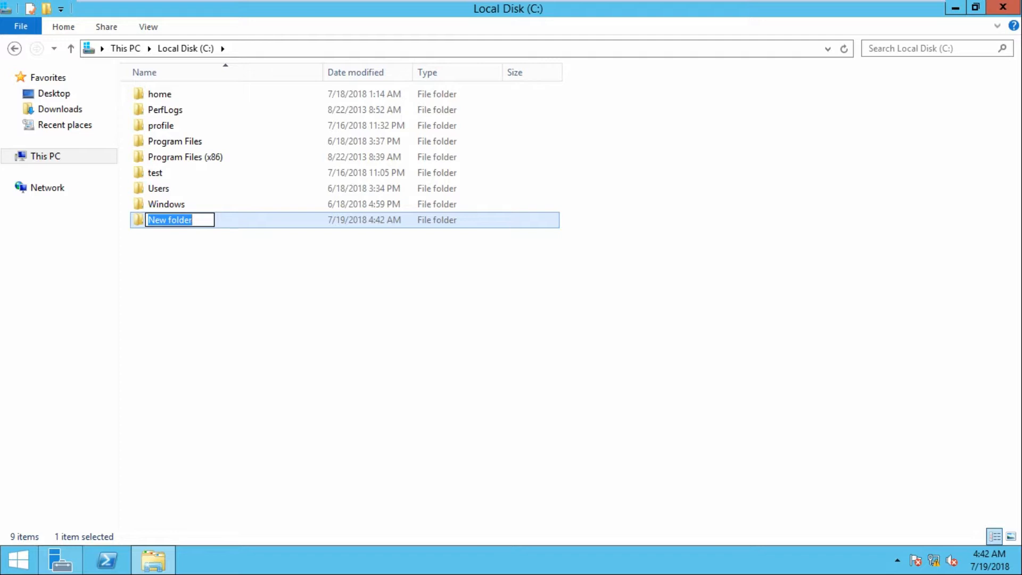
Name the new folder 'redirection' and return to the root of C:
type("re")
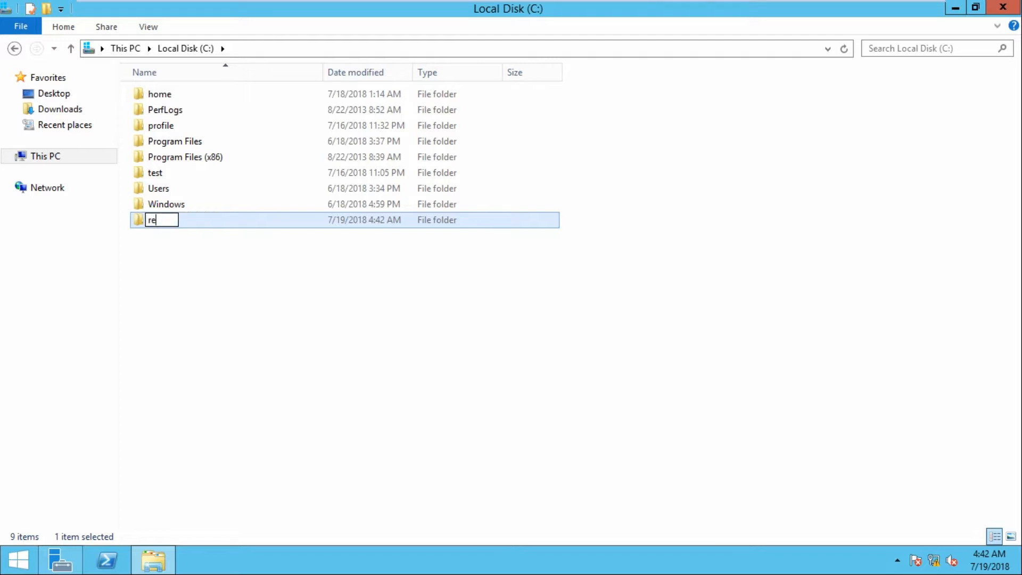
key("BackSpace")
key("BackSpace")
type("redirec")
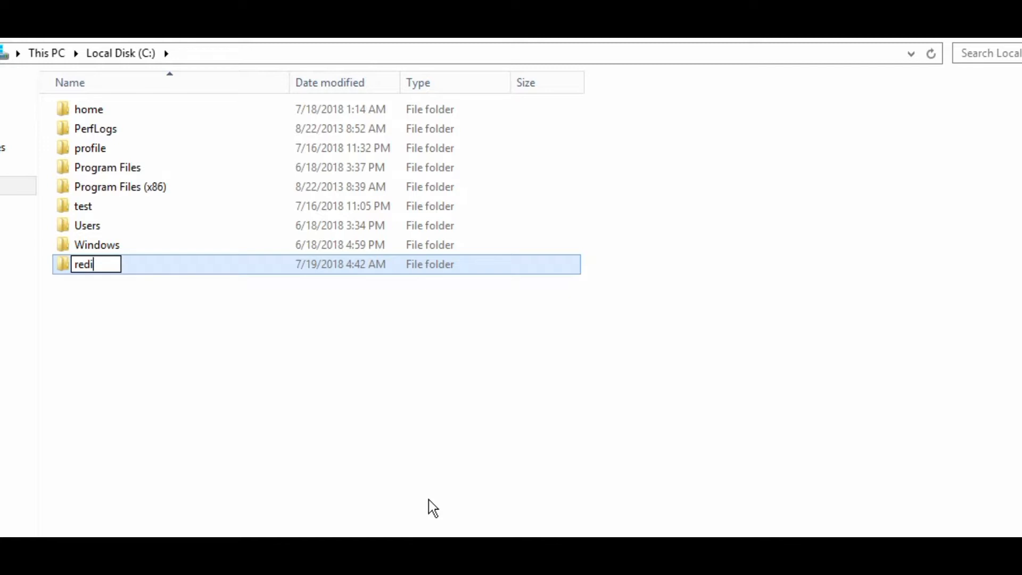
key("BackSpace")
type("ction")
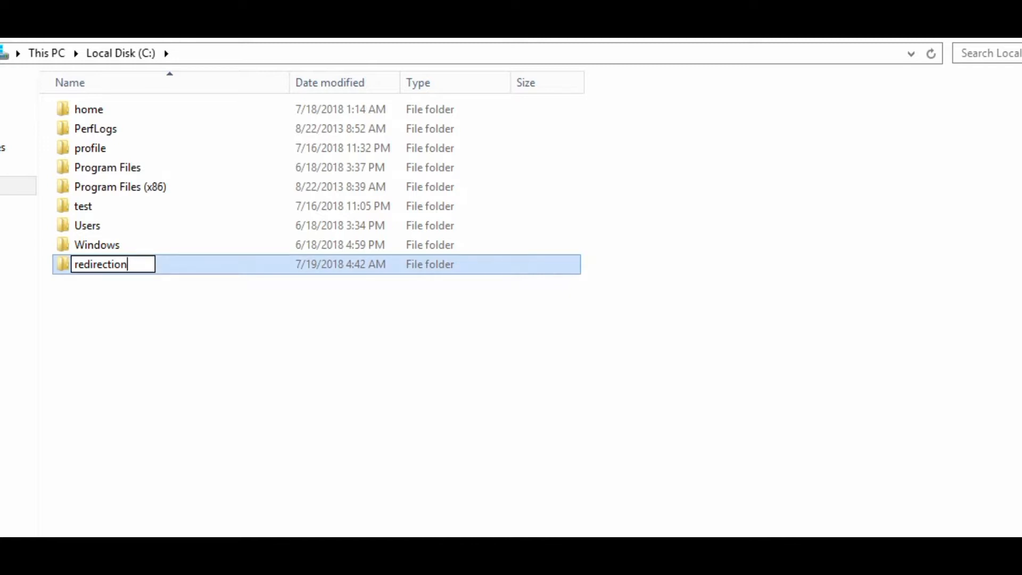
key("Return")
key("Return")
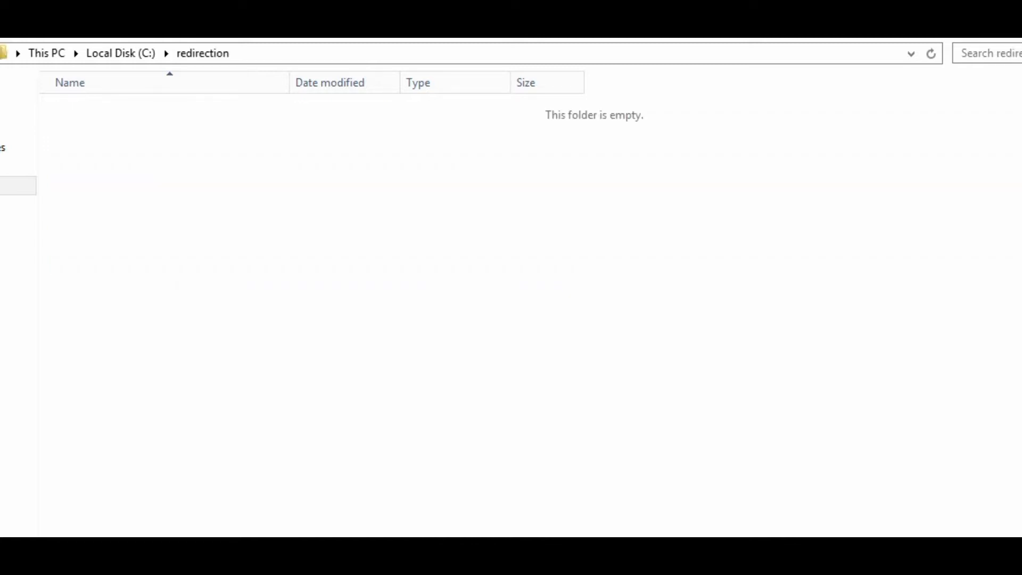
key("BackSpace")
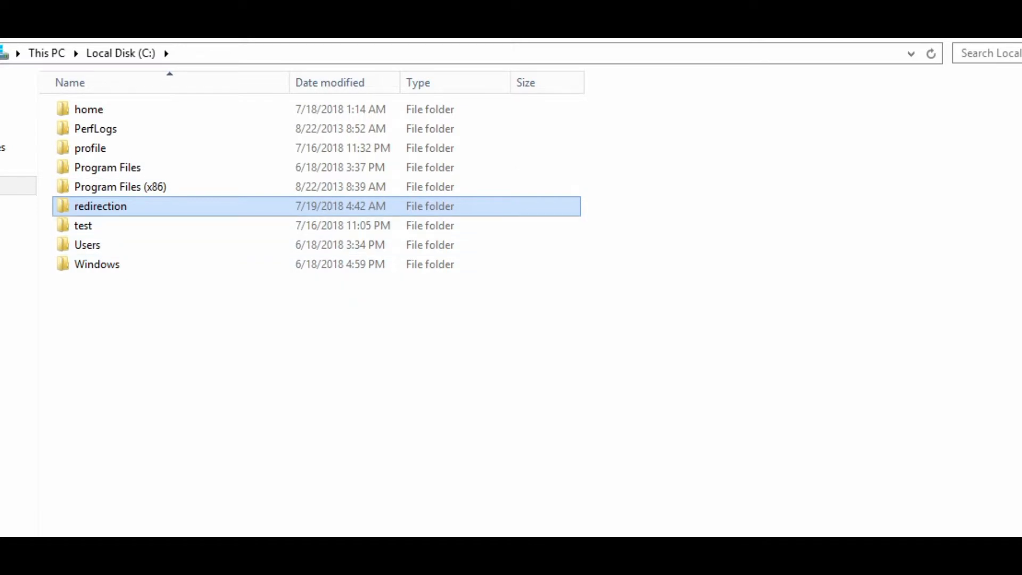
right_click(117, 207)
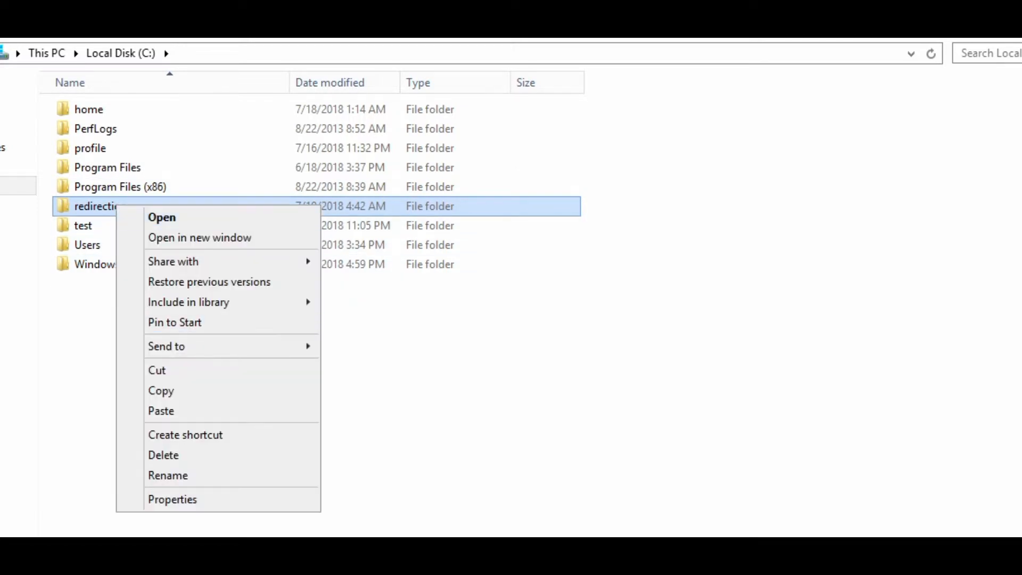
In Advanced Sharing, share the redirection folder under the hidden name redirection$
key("Return")
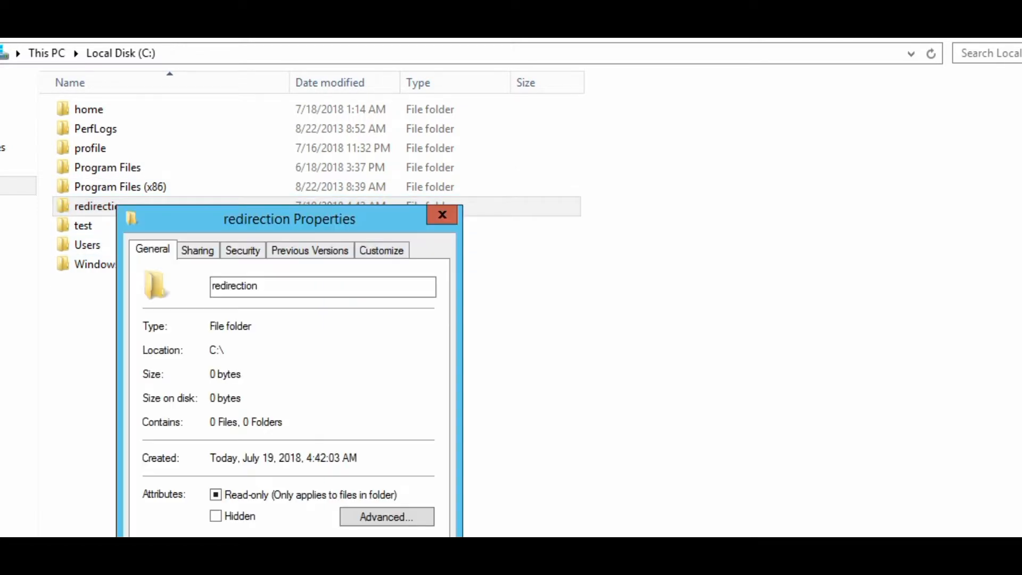
left_click_drag(232, 213, 313, 41)
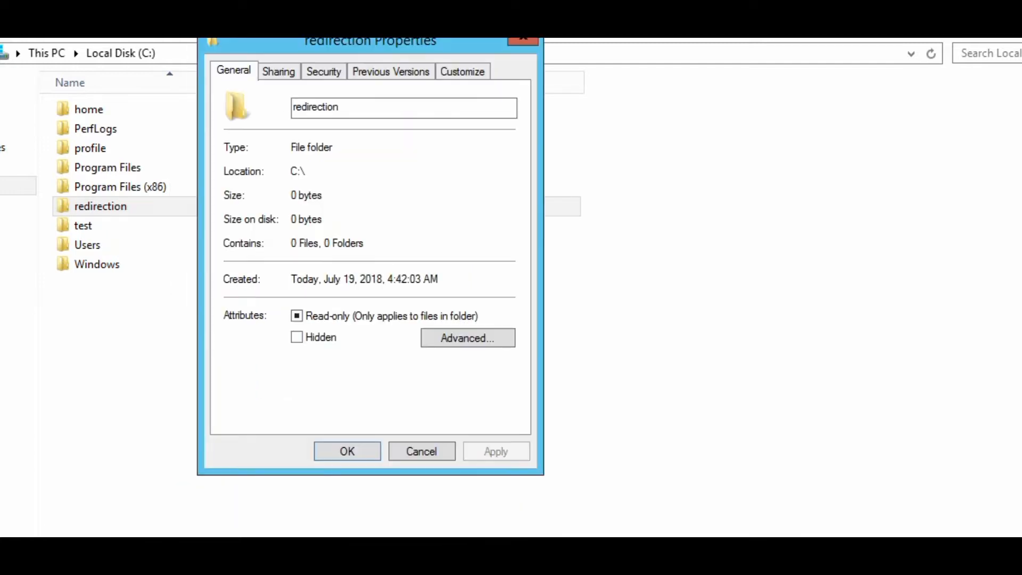
left_click(278, 70)
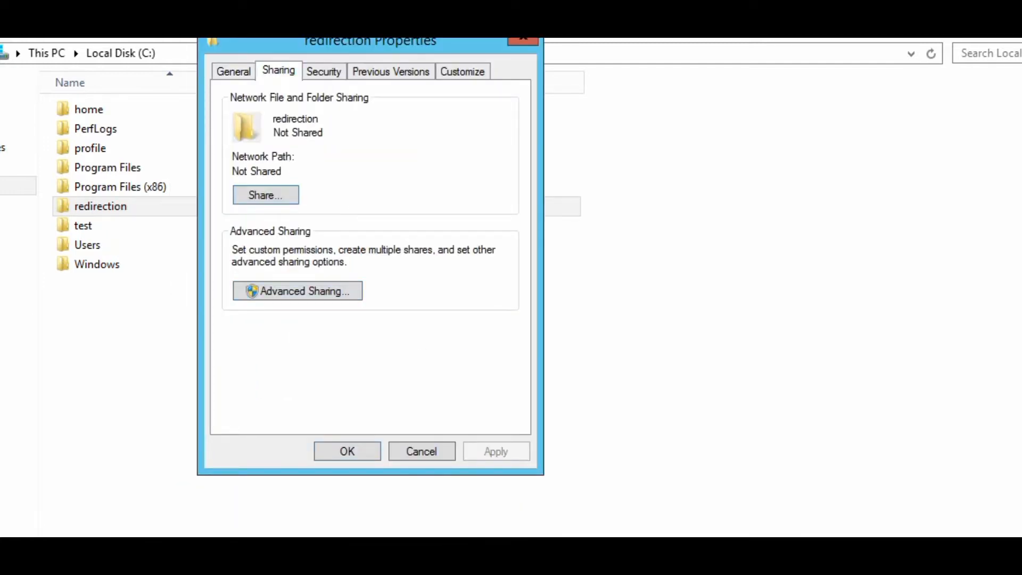
left_click(298, 290)
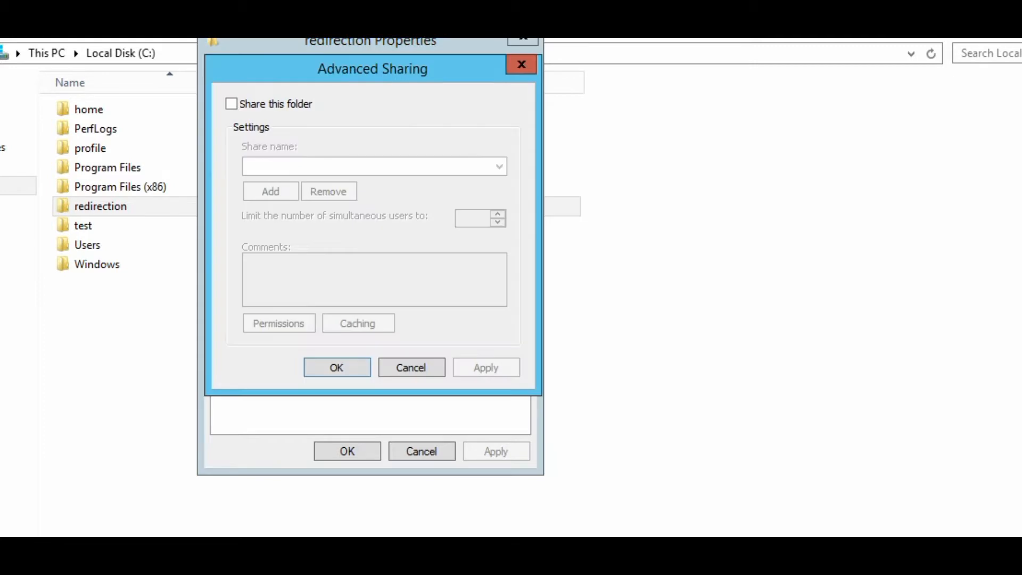
key("space")
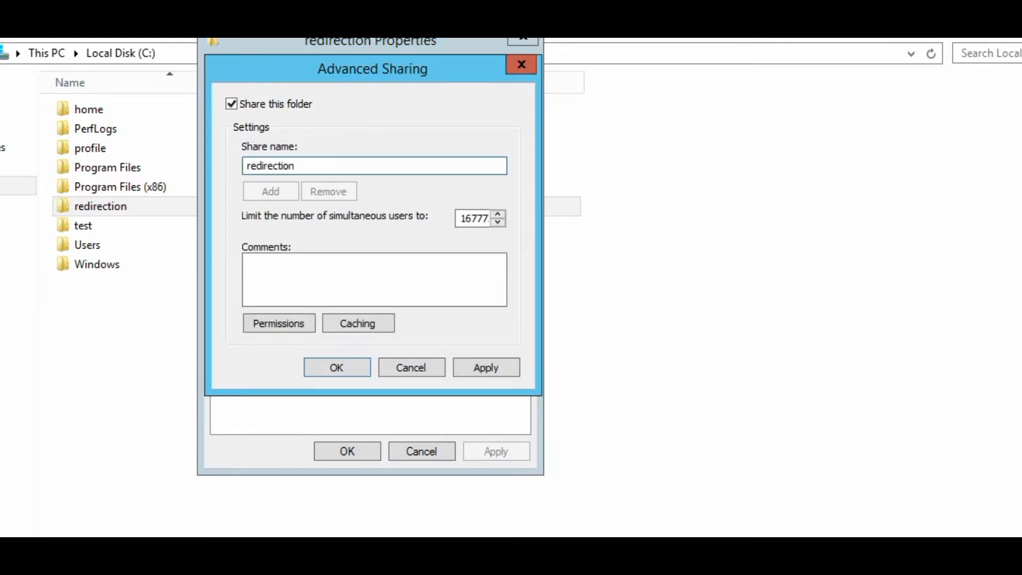
type("$")
Grant Everyone Full Control in the redirection$ share permissions and confirm the sharing settings
left_click(278, 323)
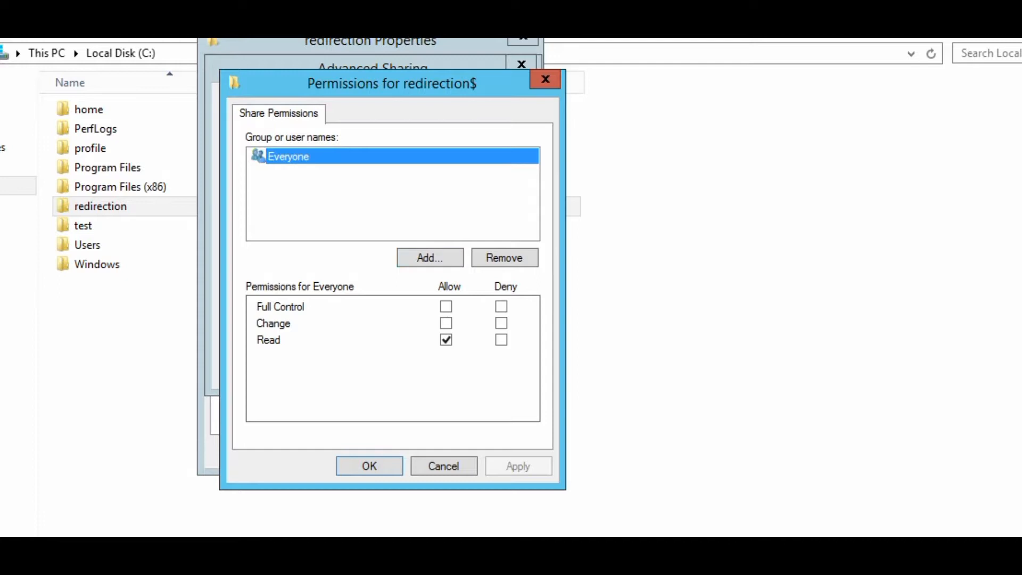
left_click(446, 306)
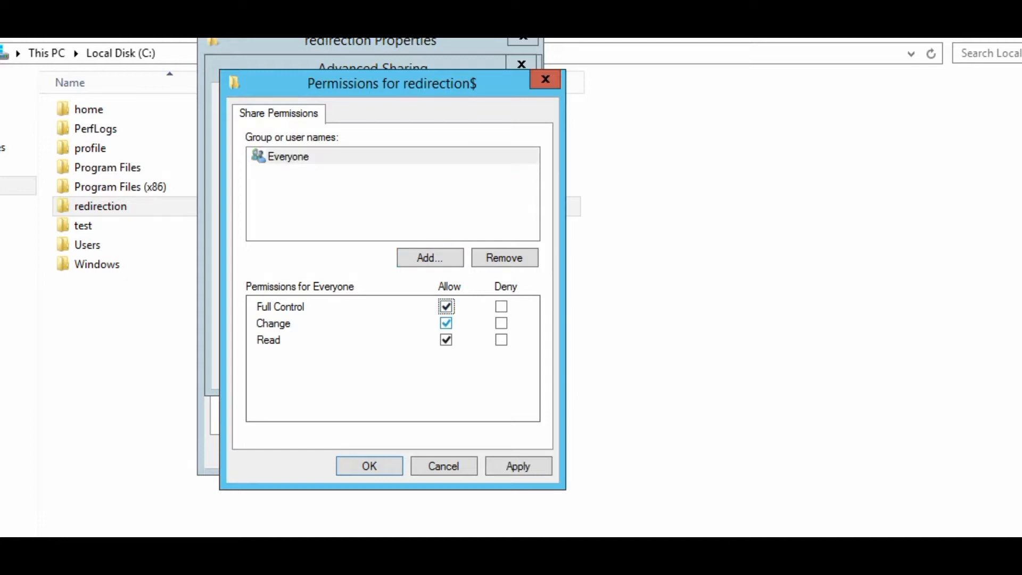
left_click(519, 466)
left_click(370, 466)
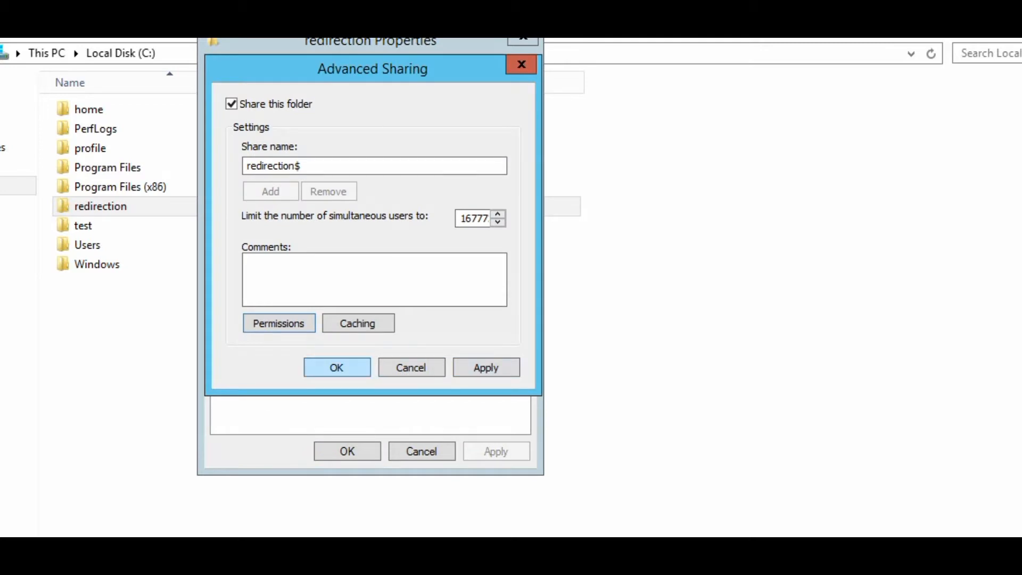
key("Return")
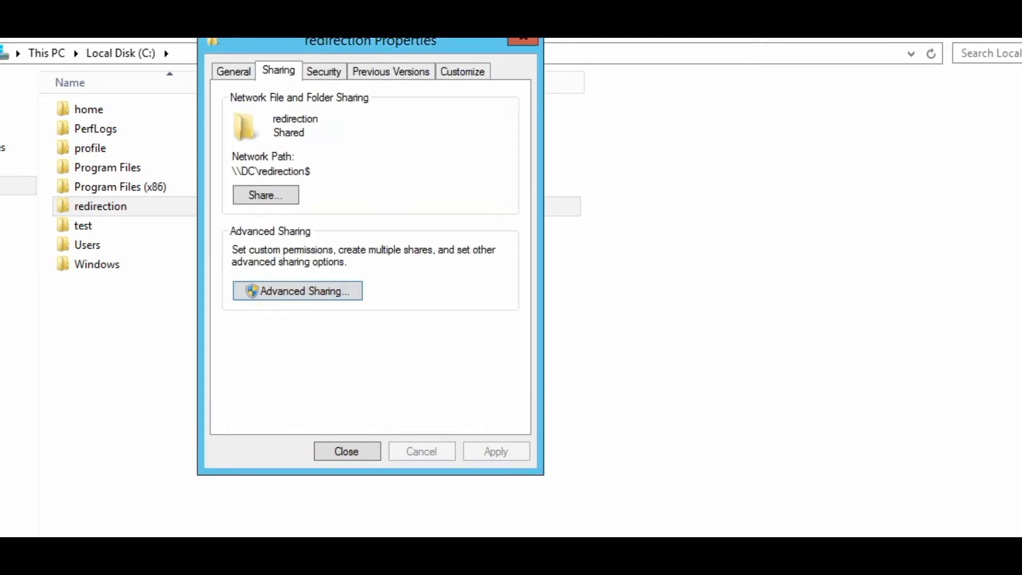
left_click(323, 71)
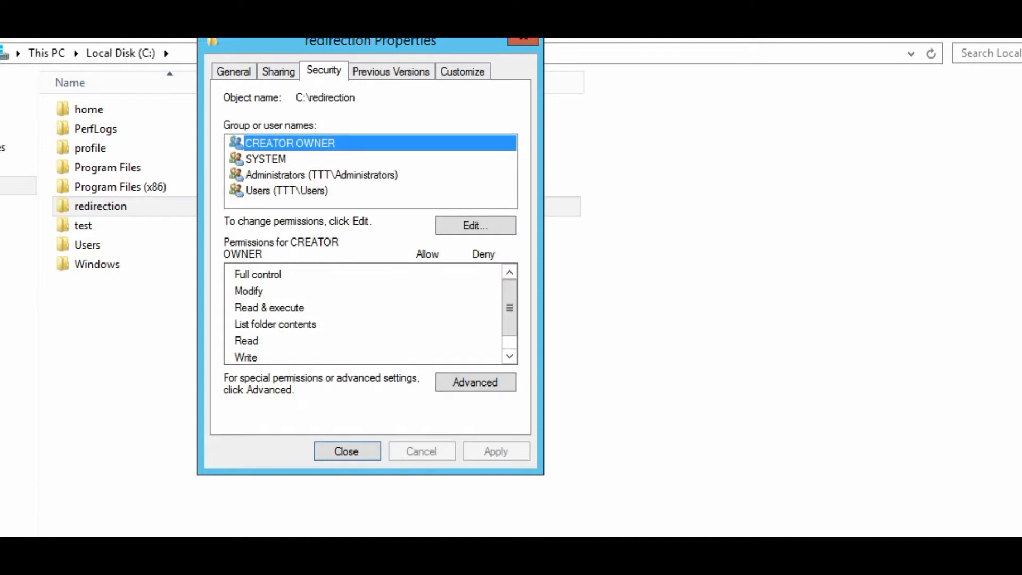
Disable inheritance on redirection, keeping explicit copies, then remove both Users entries and start a new entry
left_click(476, 382)
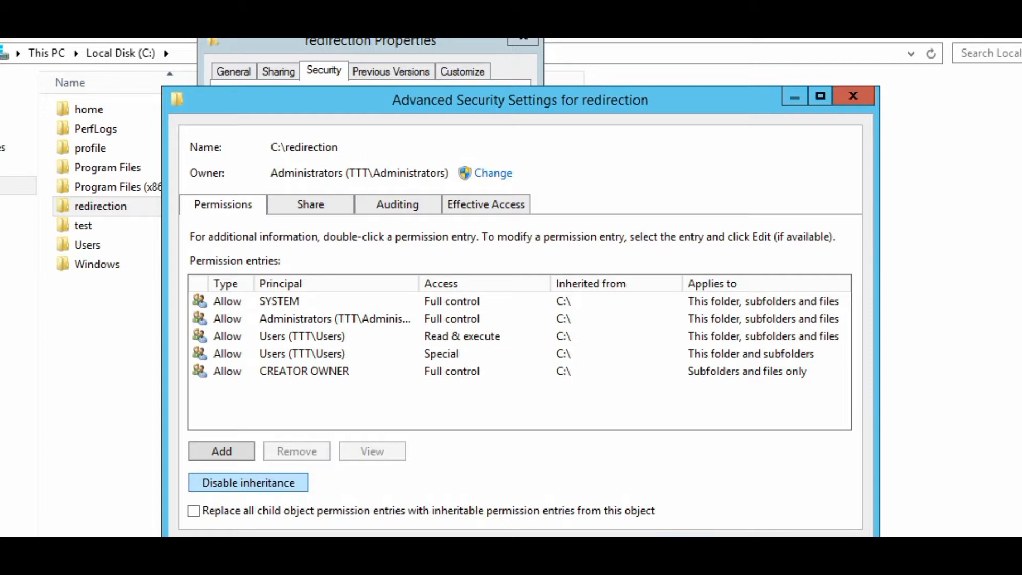
left_click(248, 483)
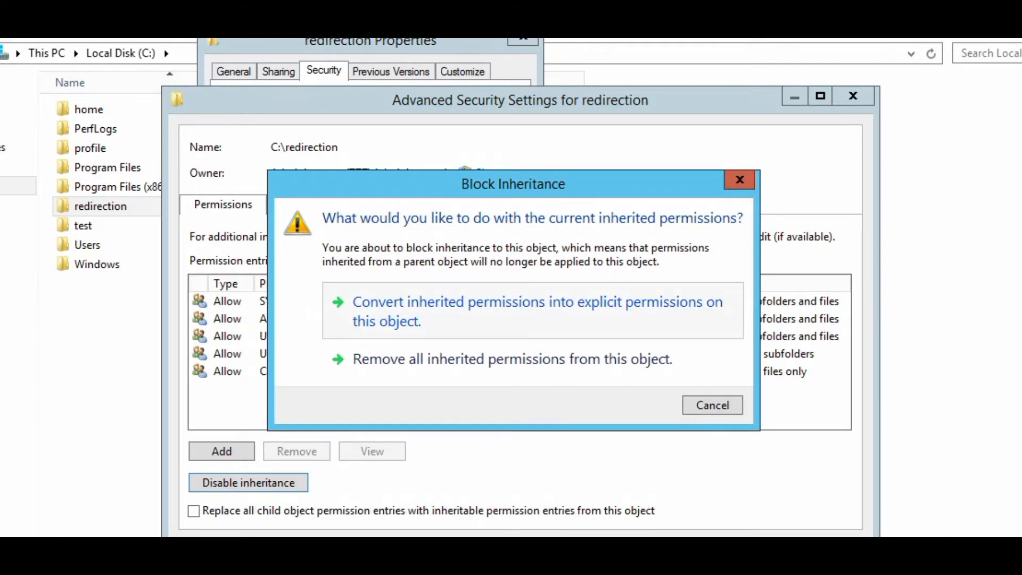
left_click(533, 311)
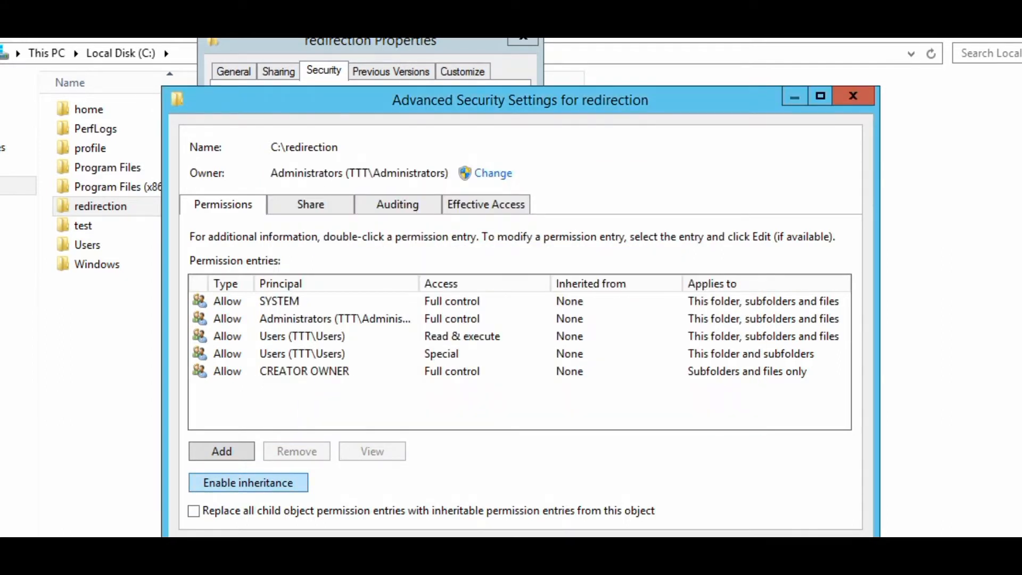
left_click(303, 337)
left_click(297, 451)
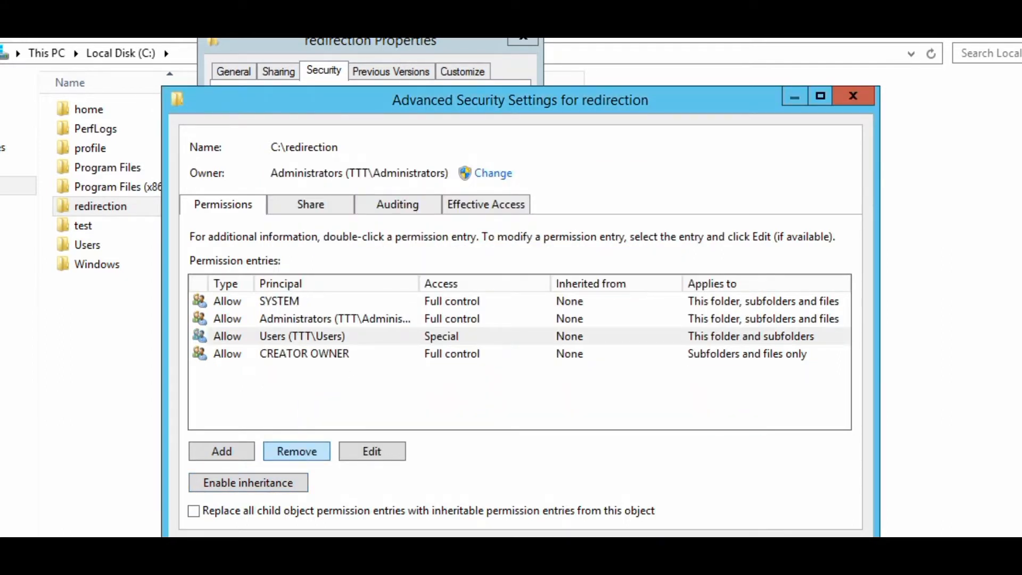
left_click(302, 337)
left_click(297, 451)
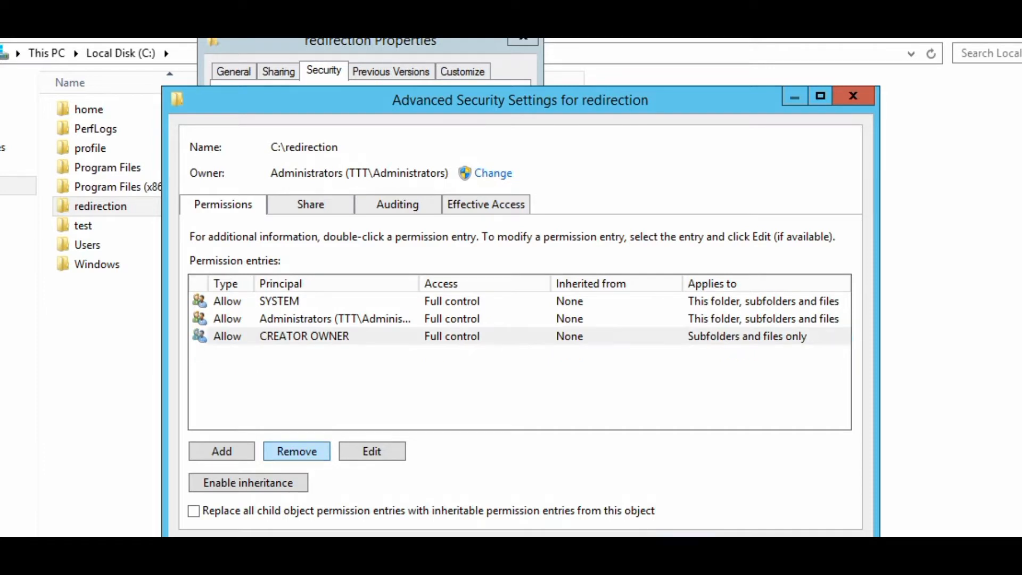
left_click(221, 451)
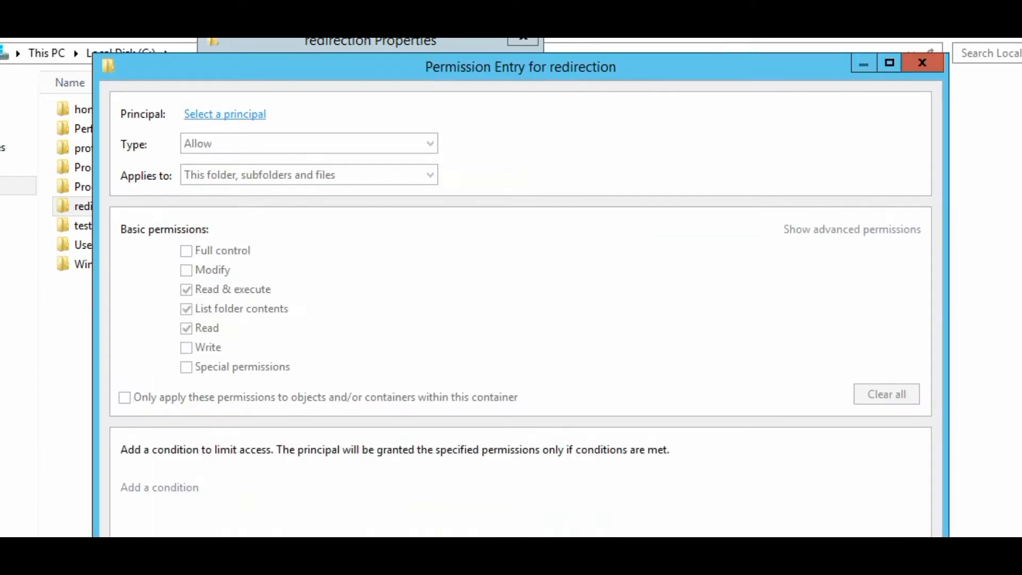
Set the new entry's principal to 'user group', applying to This folder only
left_click(225, 114)
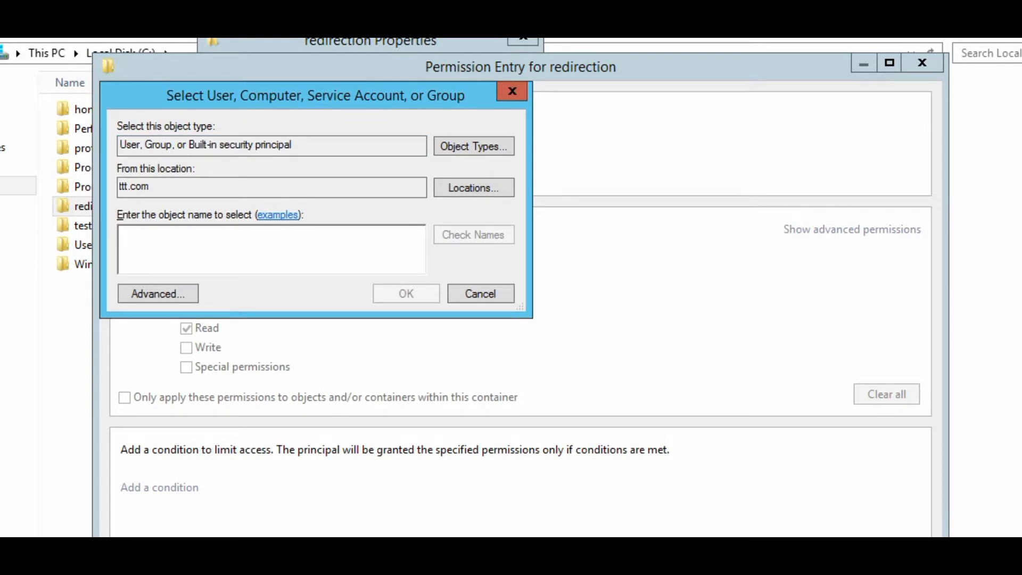
type("user")
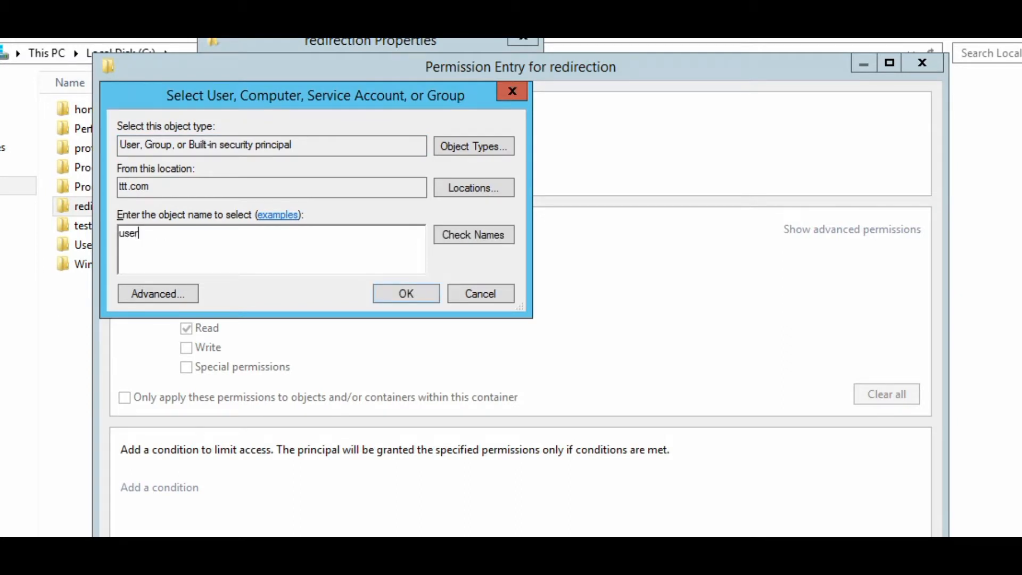
type(" group")
key("Return")
key("Return")
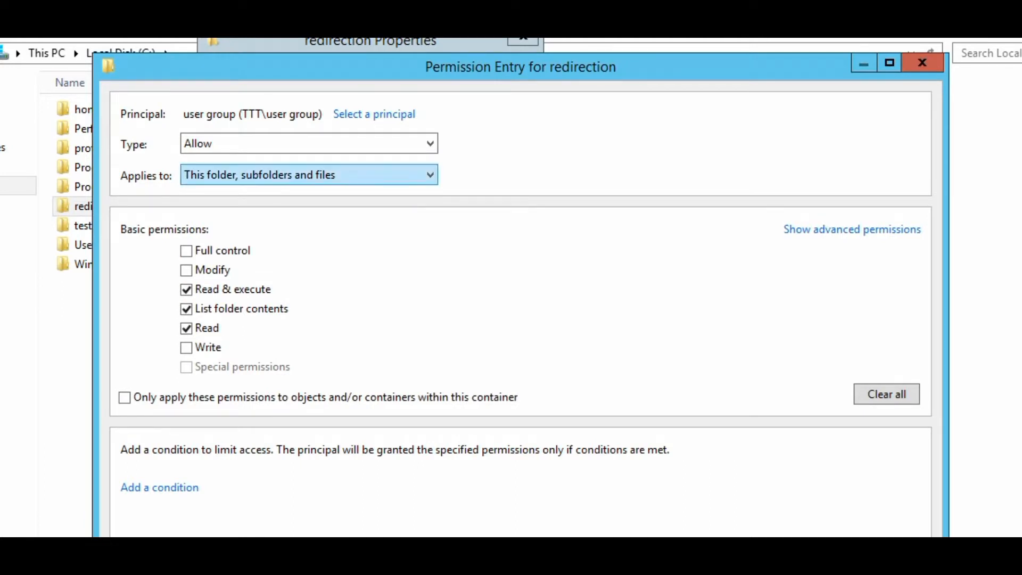
left_click(309, 175)
left_click(256, 193)
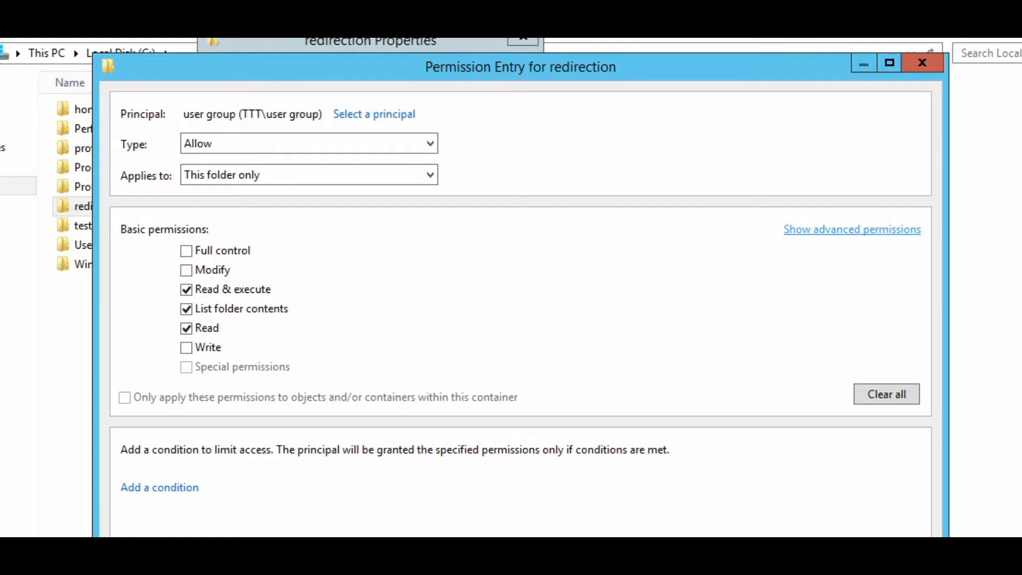
Grant Create files and Create folders advanced permissions, then accept and close all permission dialogs
left_click(852, 229)
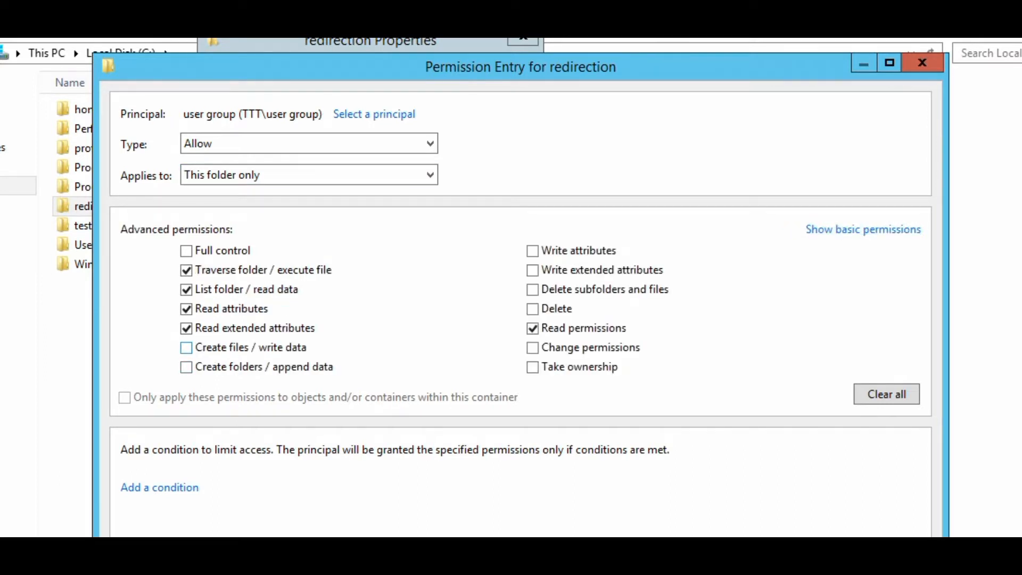
left_click(186, 348)
left_click(186, 367)
key("Return")
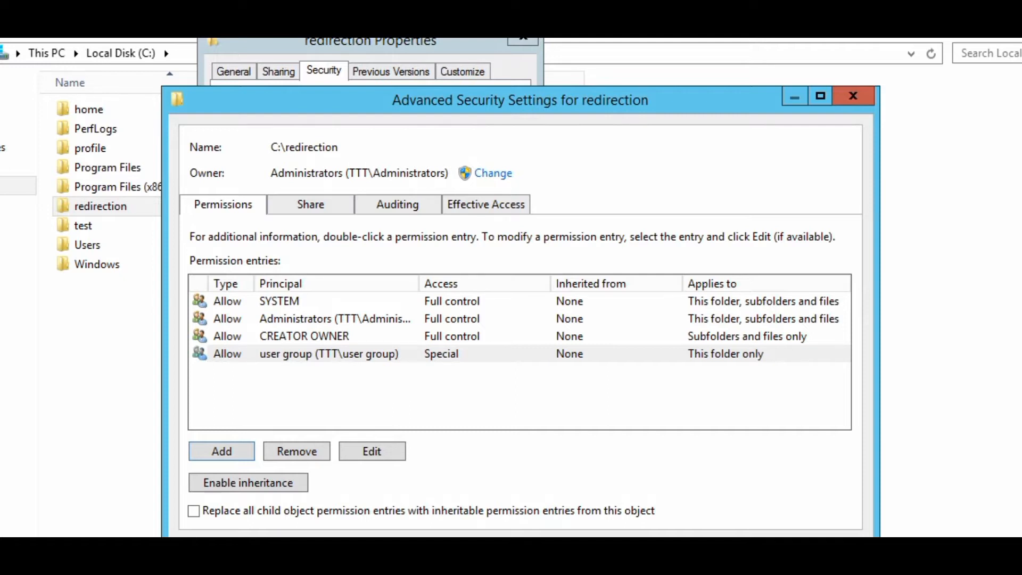
key("Return")
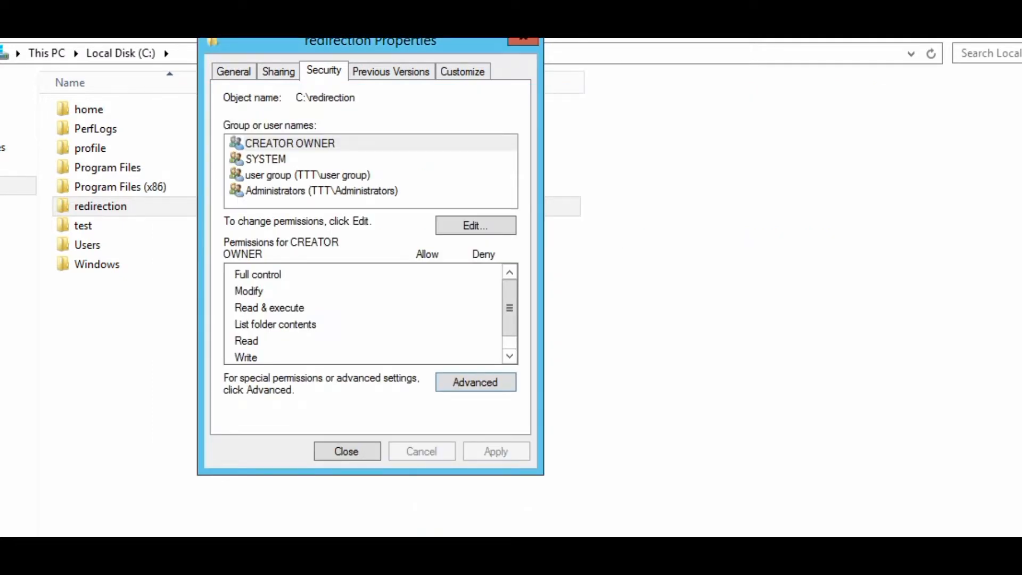
key("Return")
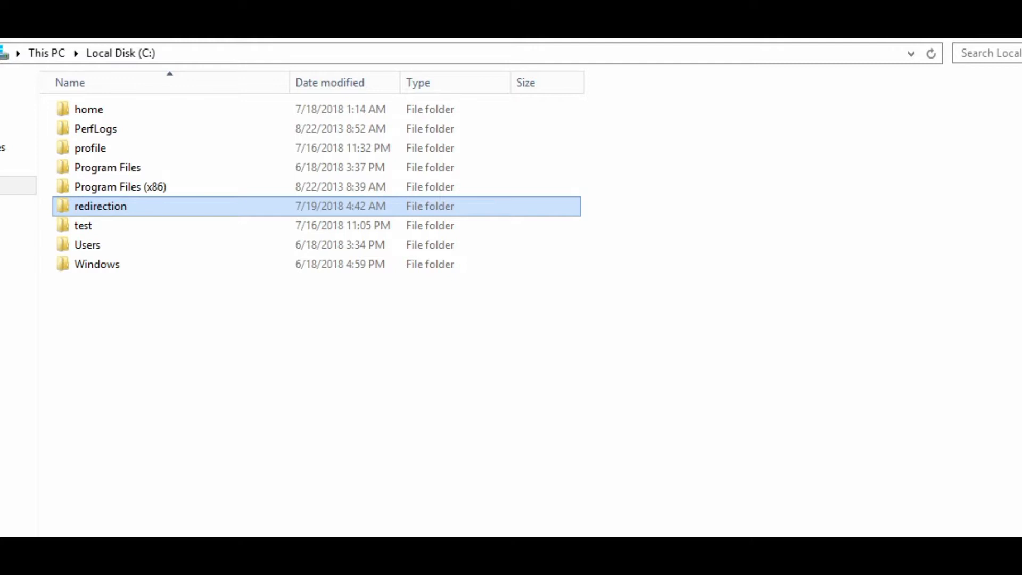
Run 'net share' in a Command Prompt launched from Run
key("super+r")
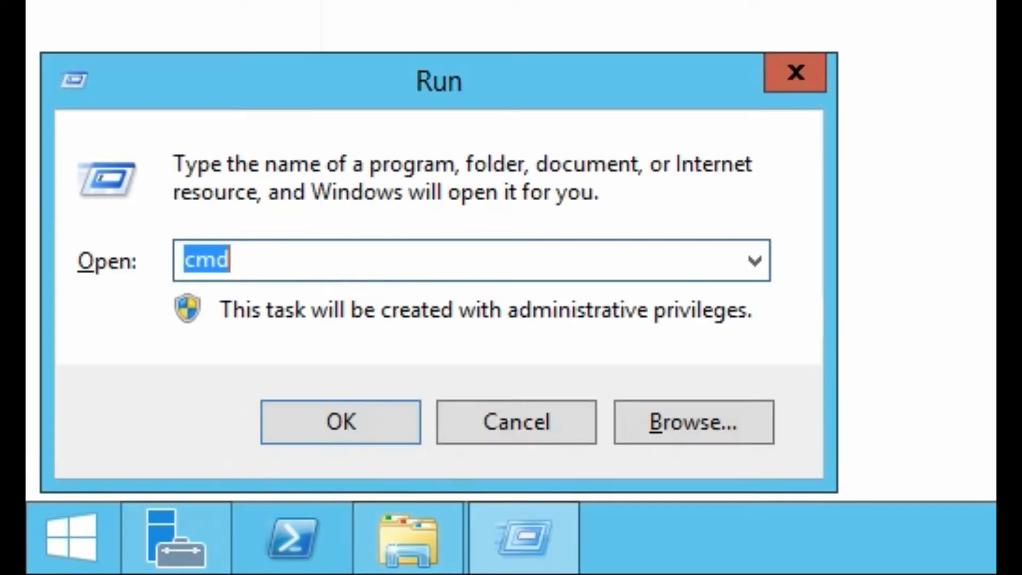
key("Return")
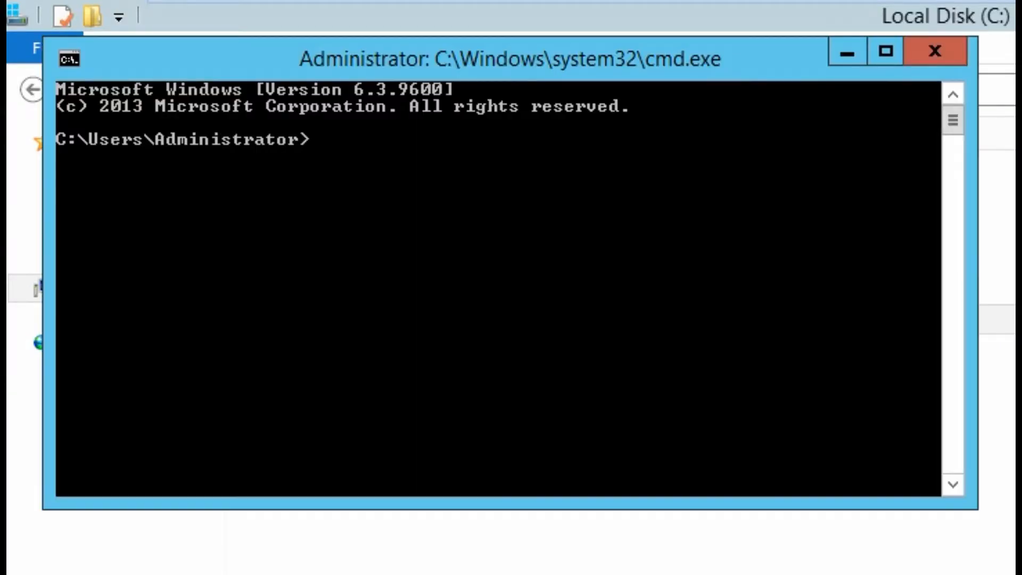
type("net share")
key("Return")
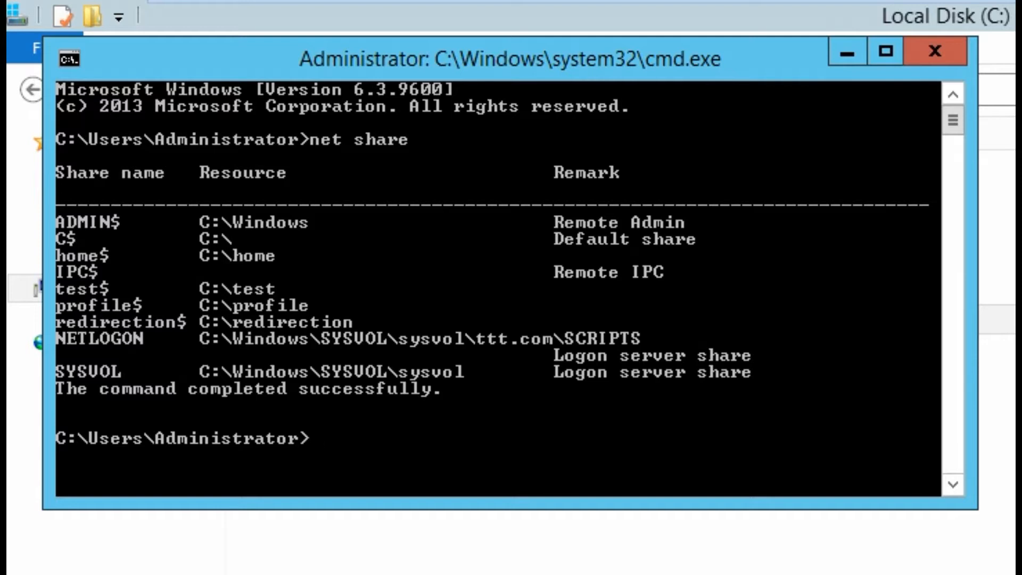
Highlight the redirection$ share line, then close Command Prompt and File Explorer
right_click(311, 313)
left_click(373, 331)
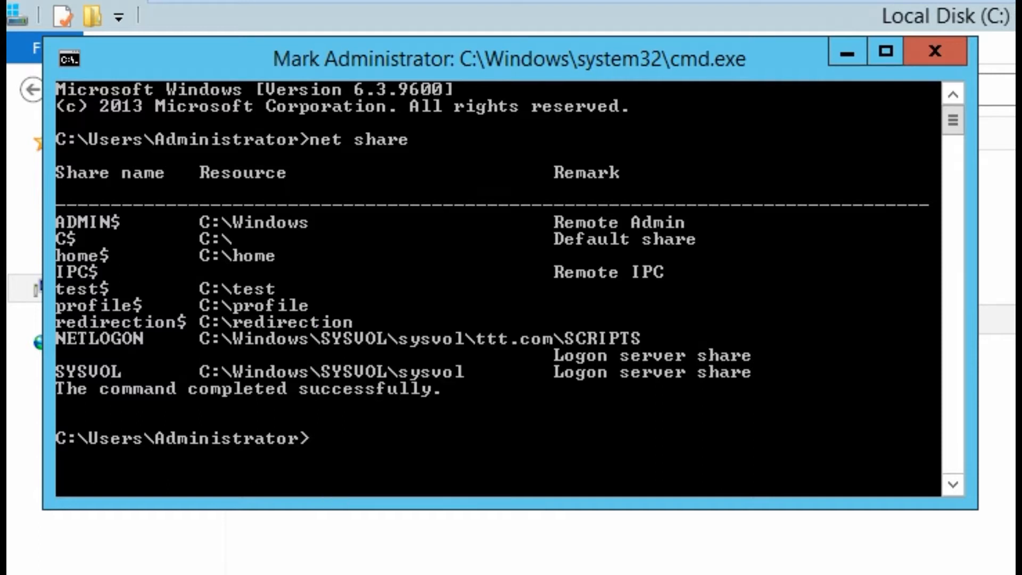
left_click_drag(57, 322, 365, 323)
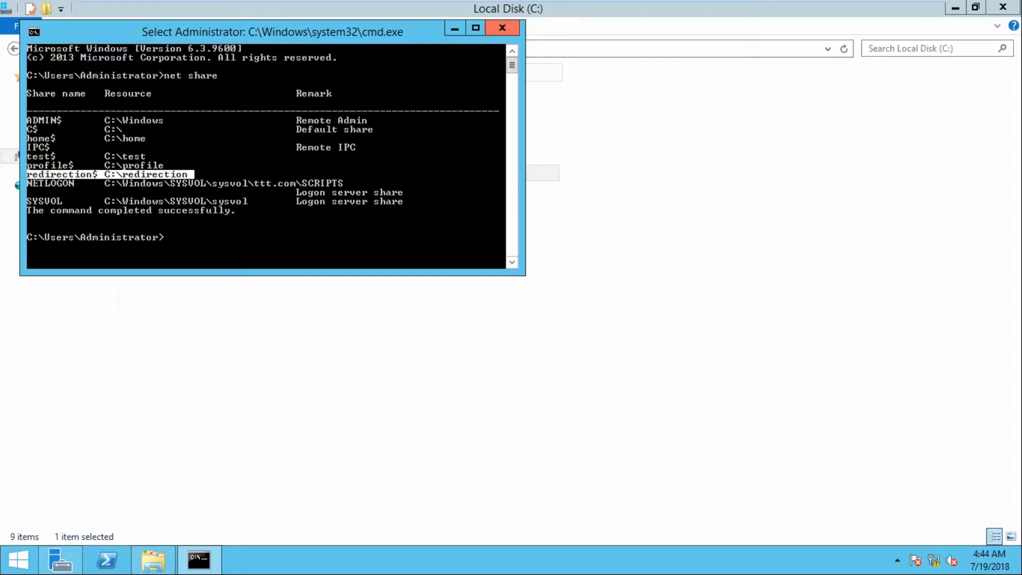
left_click(936, 50)
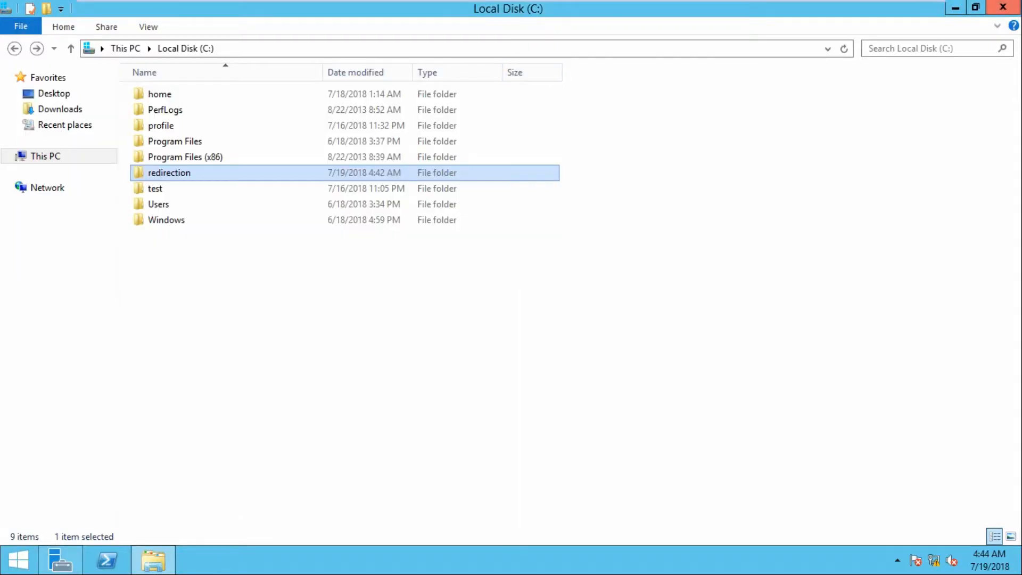
left_click(1003, 7)
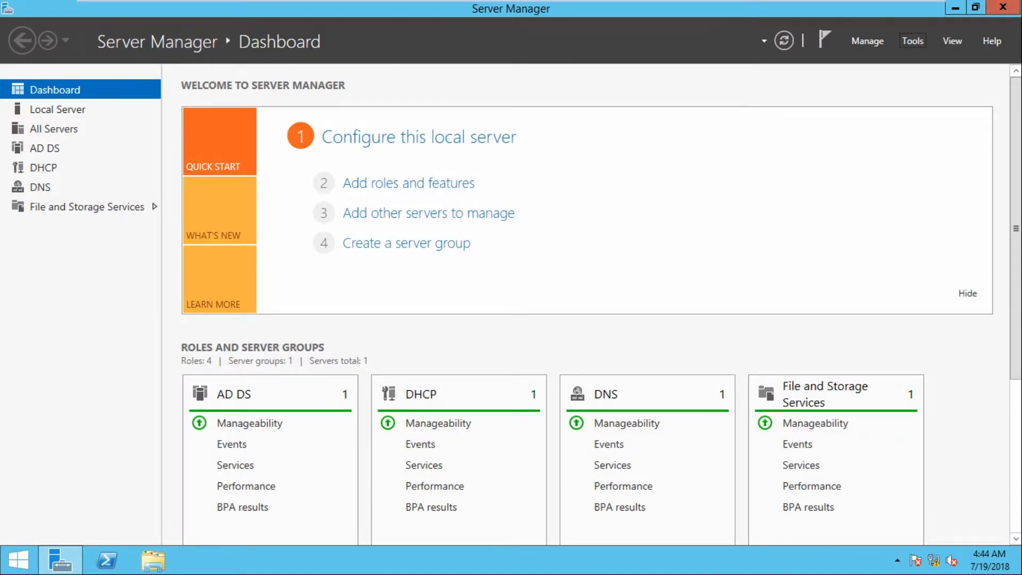
Launch Group Policy Management maximized and select the marketing OU under Domains > ttt.com
left_click(913, 41)
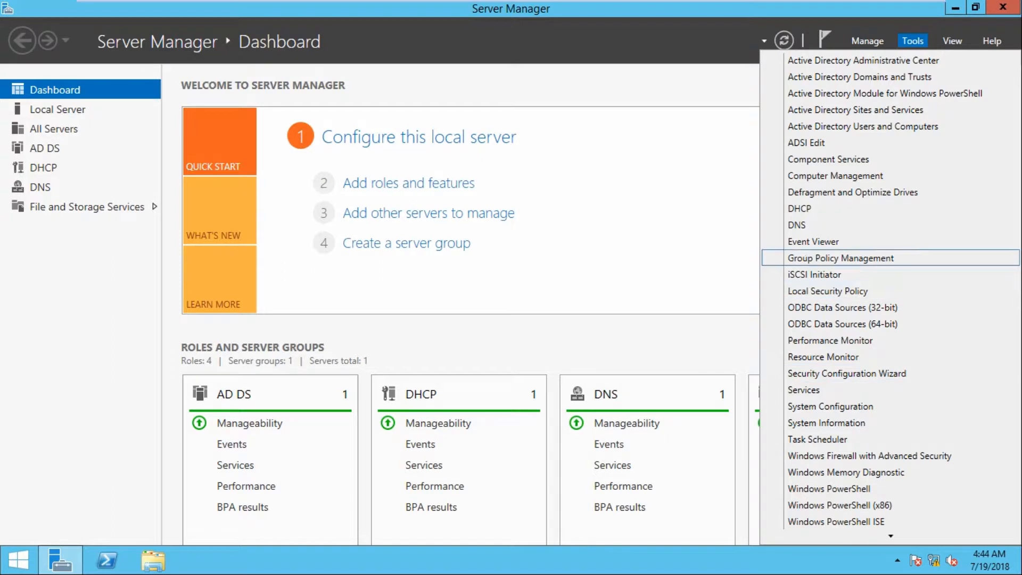
left_click(841, 258)
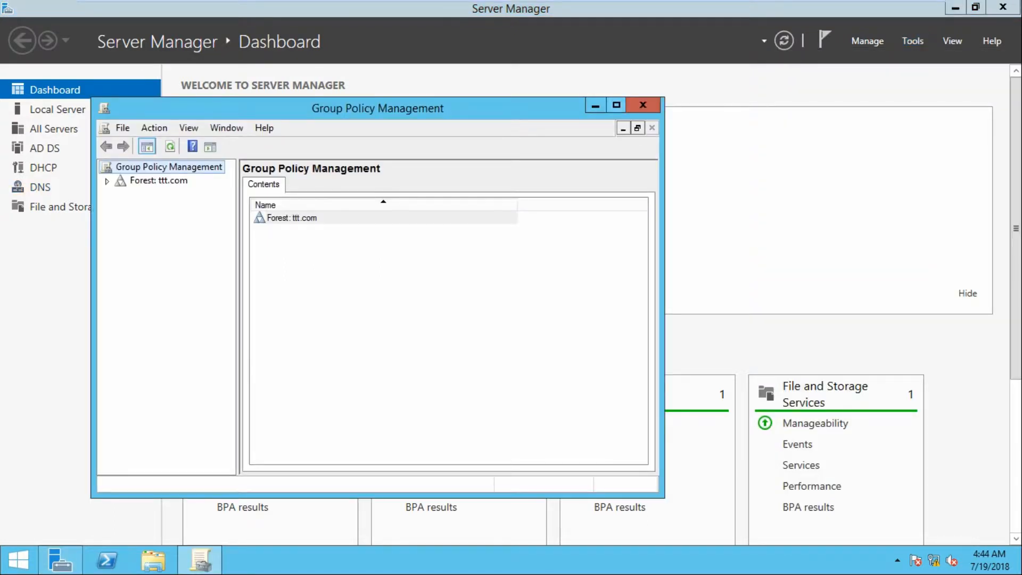
key("super+Up")
left_click(10, 78)
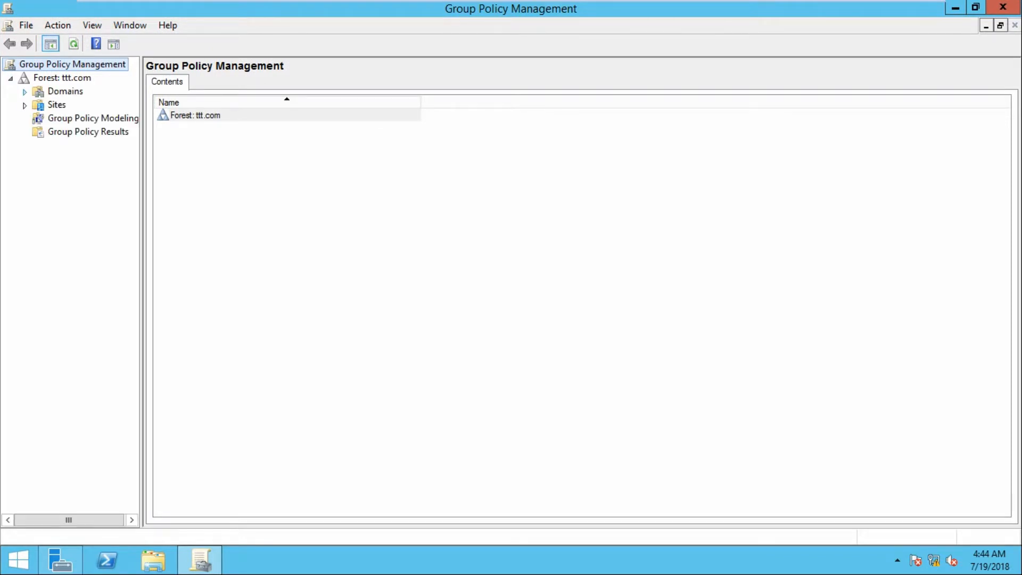
left_click(25, 92)
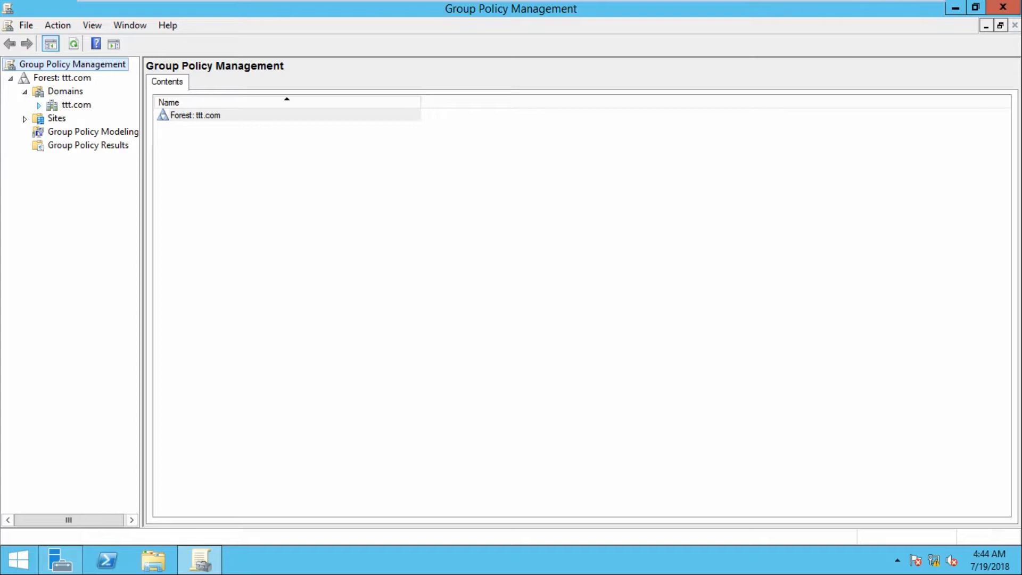
left_click(39, 105)
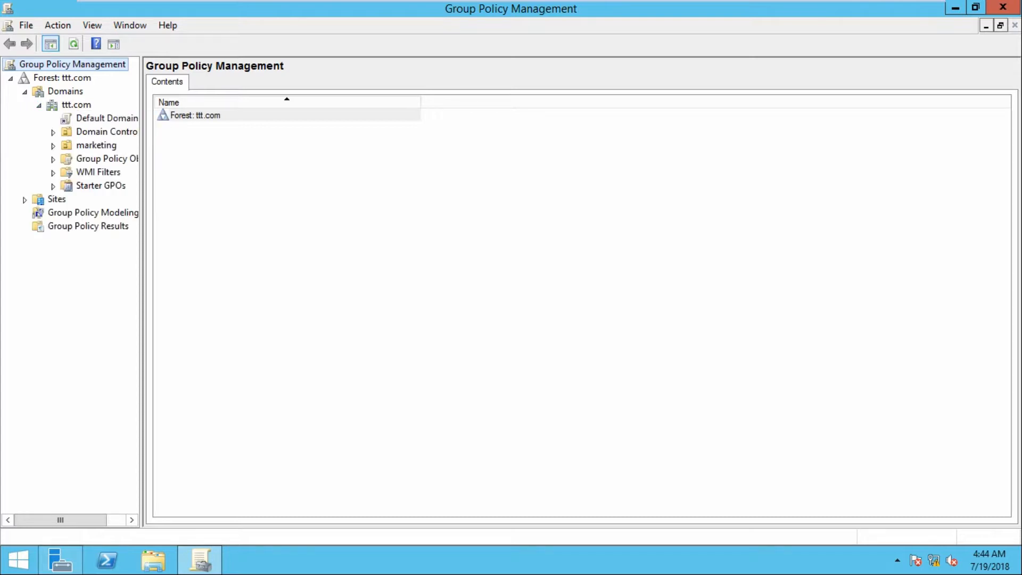
left_click_drag(142, 293, 245, 293)
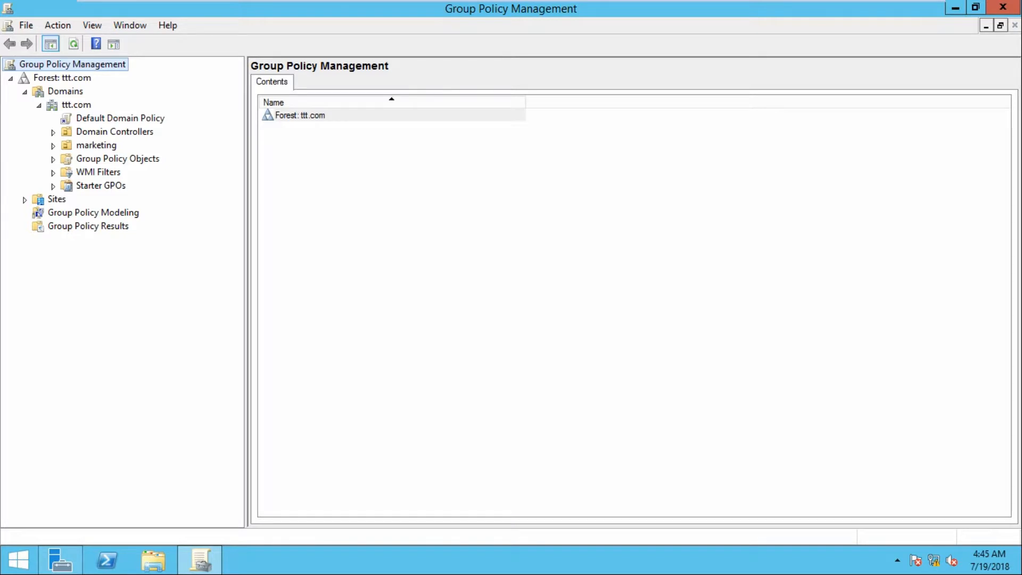
left_click(96, 146)
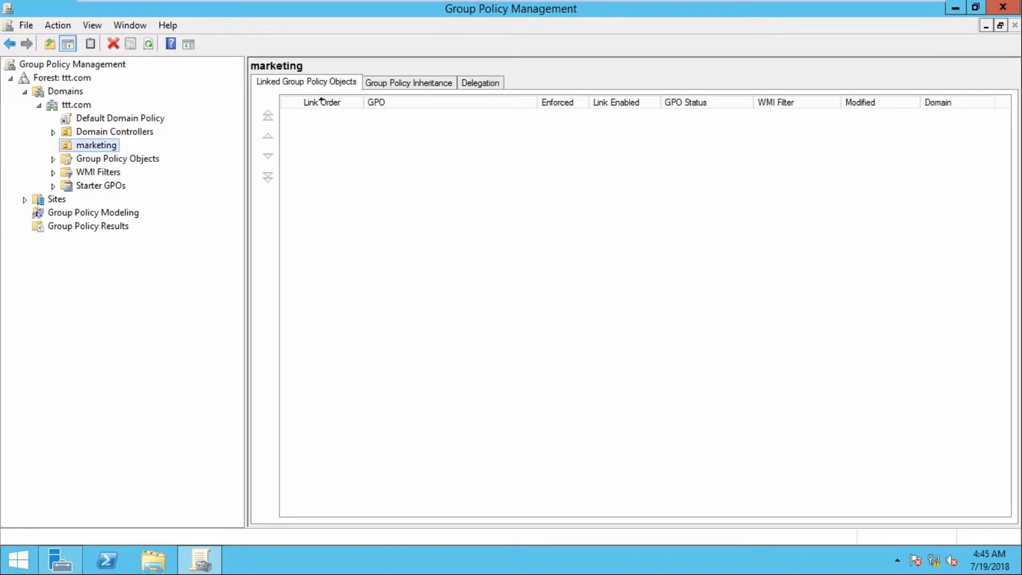
Create and link a new GPO named 'folder rediretion' in the marketing OU
right_click(90, 145)
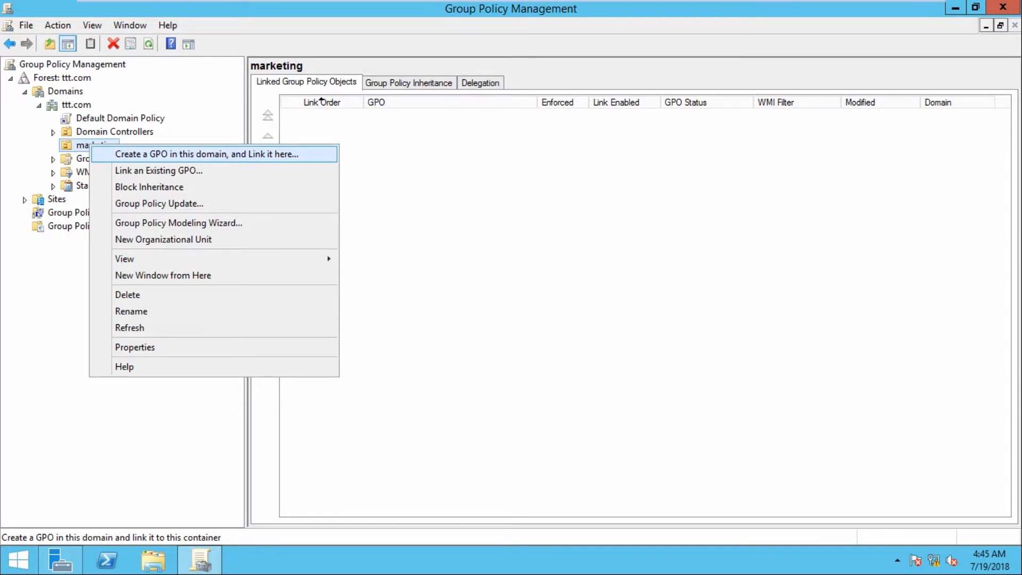
key("Return")
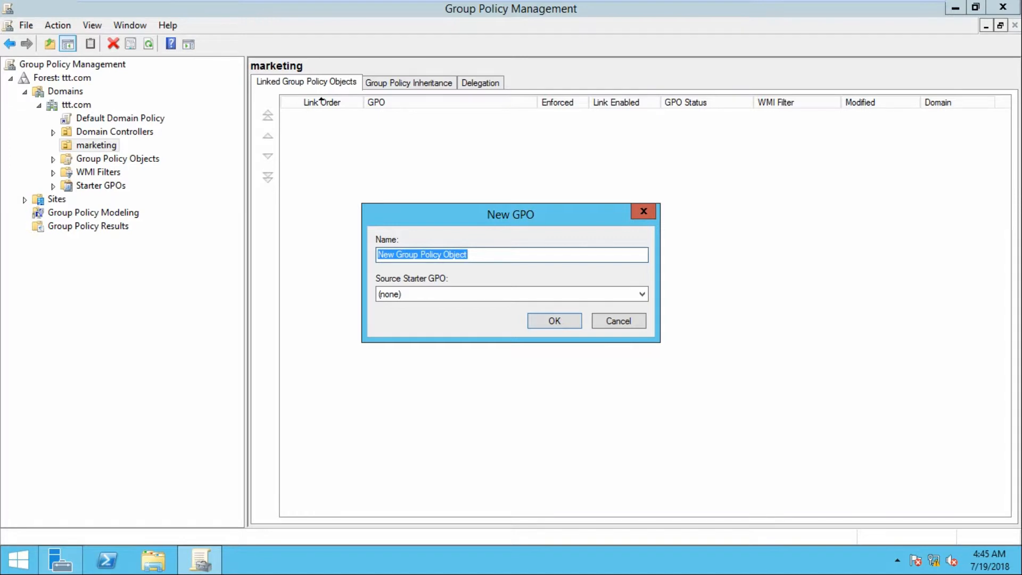
type("re")
key("BackSpace")
key("BackSpace")
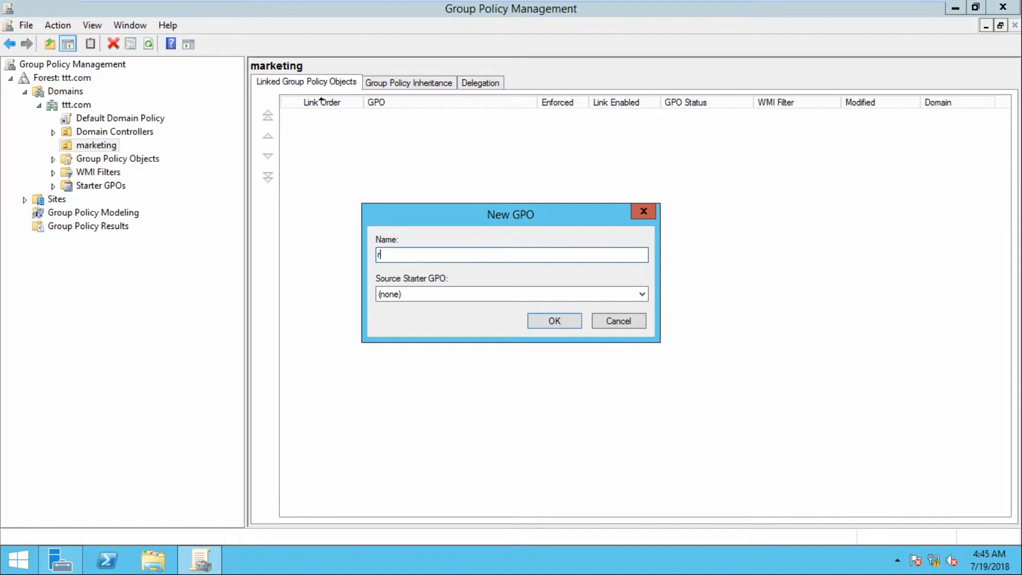
type("folder rediretion")
key("Return")
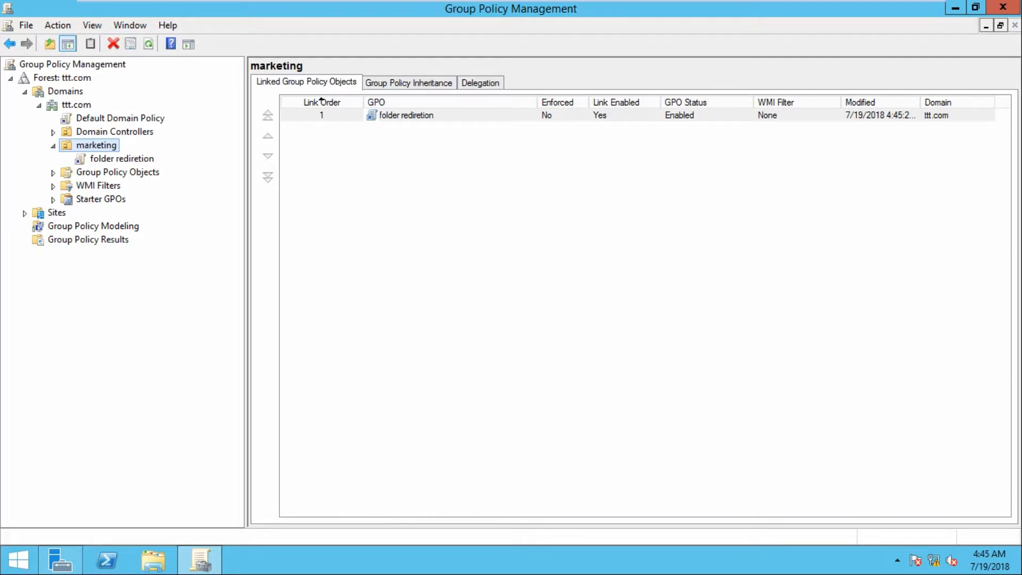
key("Down")
key("Return")
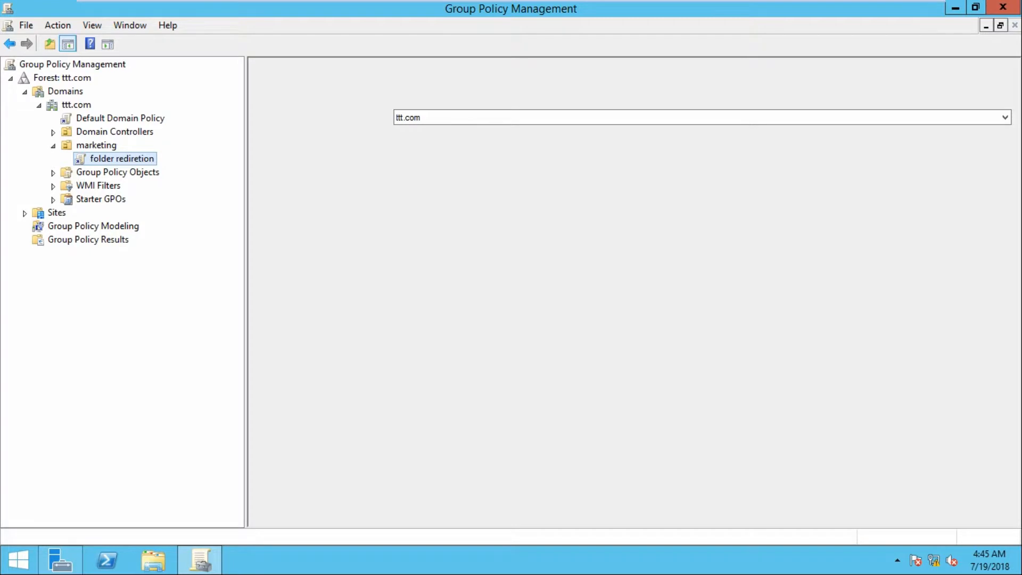
Open the folder rediretion GPO in the Group Policy Management Editor
key("shift+F10")
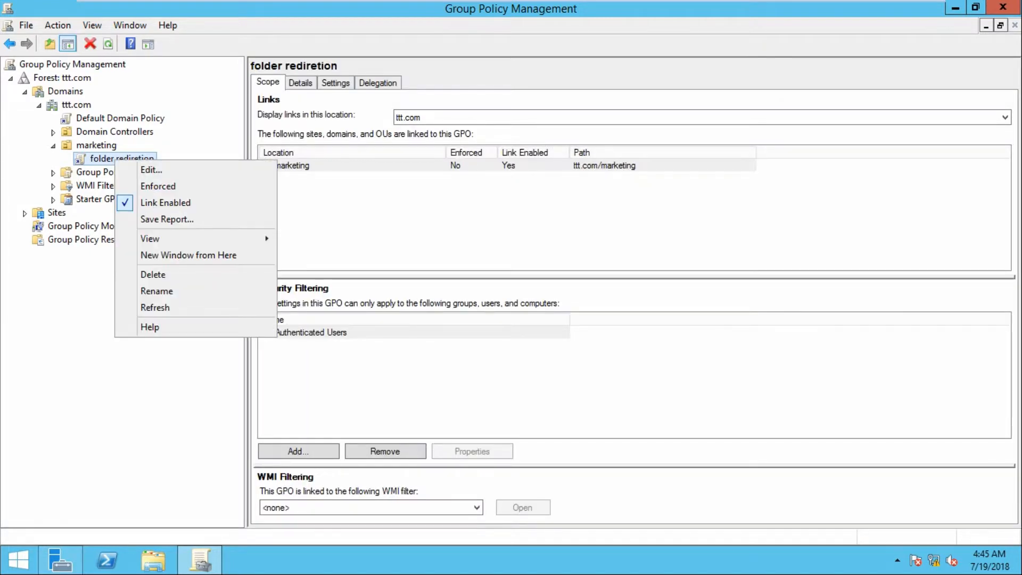
key("Down")
key("Return")
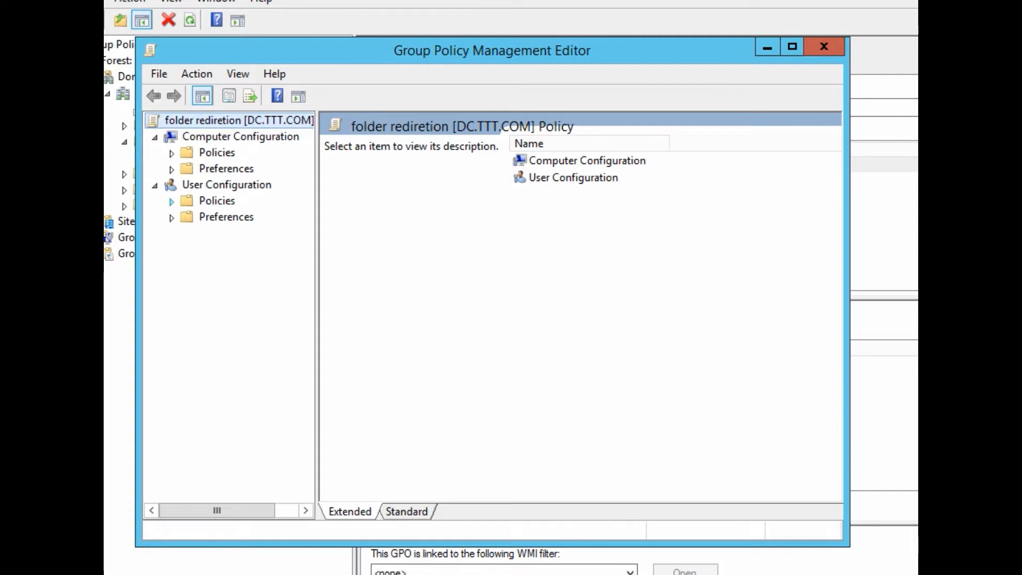
Expand User Configuration > Policies > Windows Settings and open Folder Redirection
left_click(172, 201)
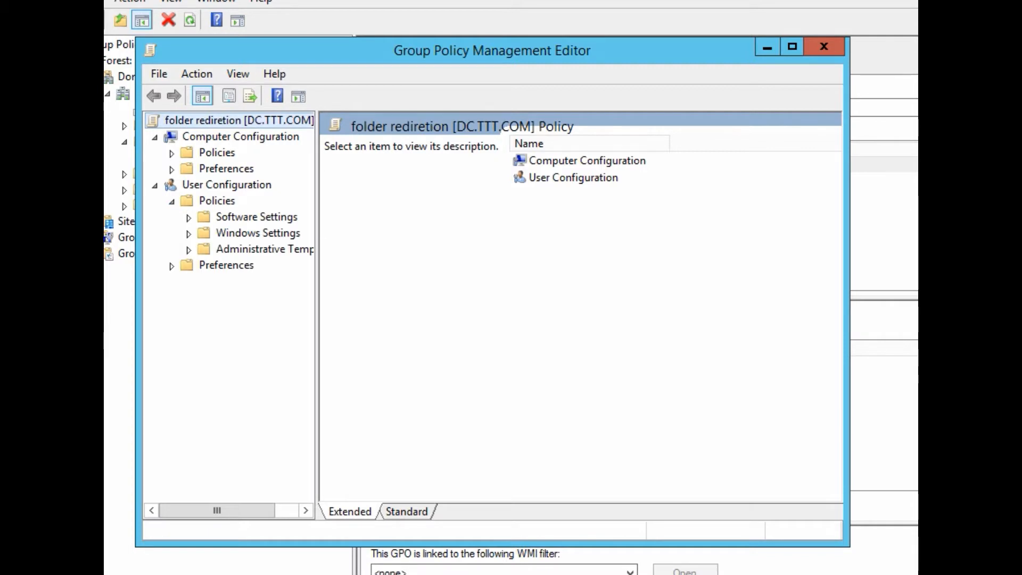
left_click(188, 233)
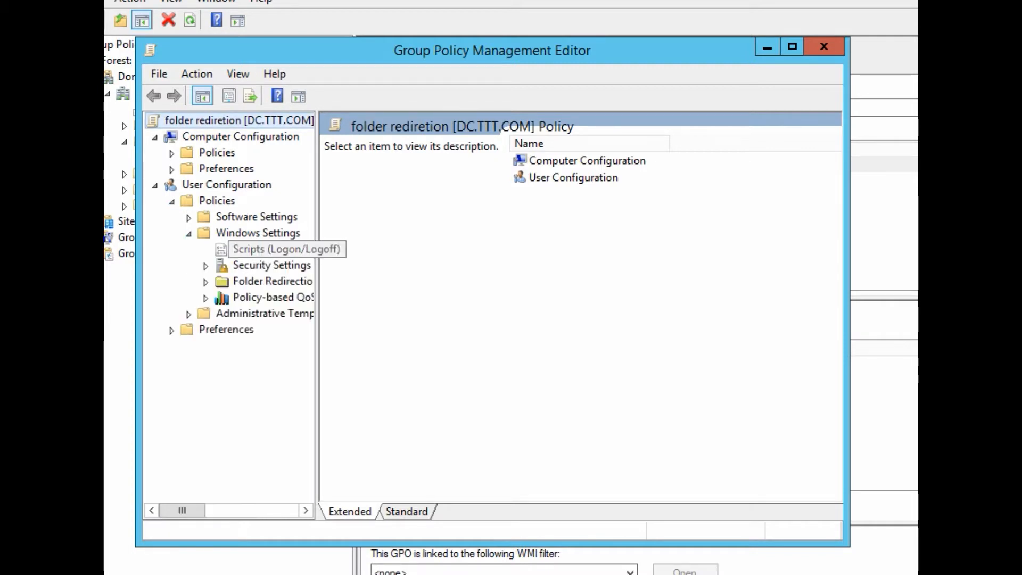
left_click_drag(317, 319, 419, 319)
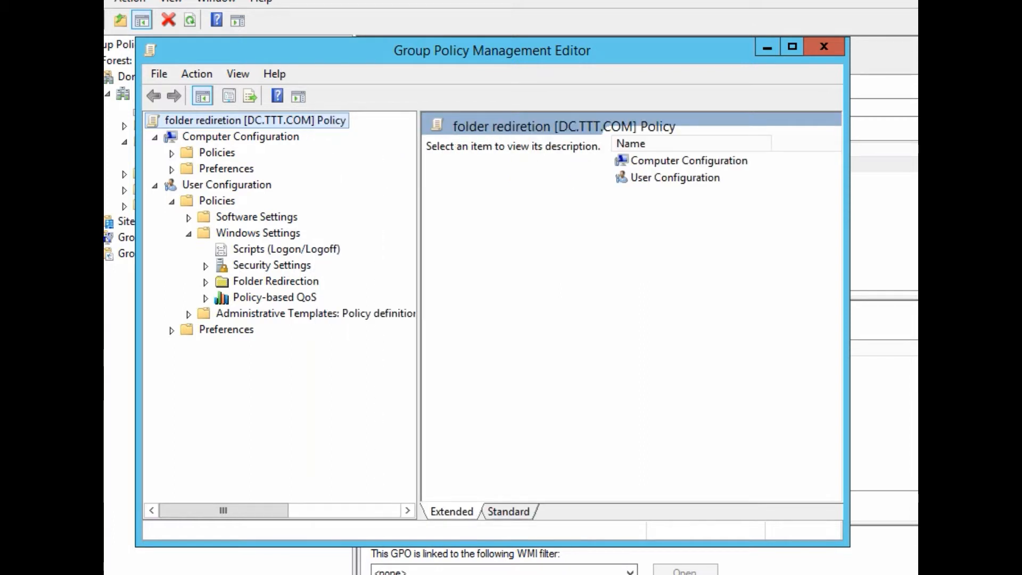
double_click(275, 281)
scroll(271, 309, "down", 1)
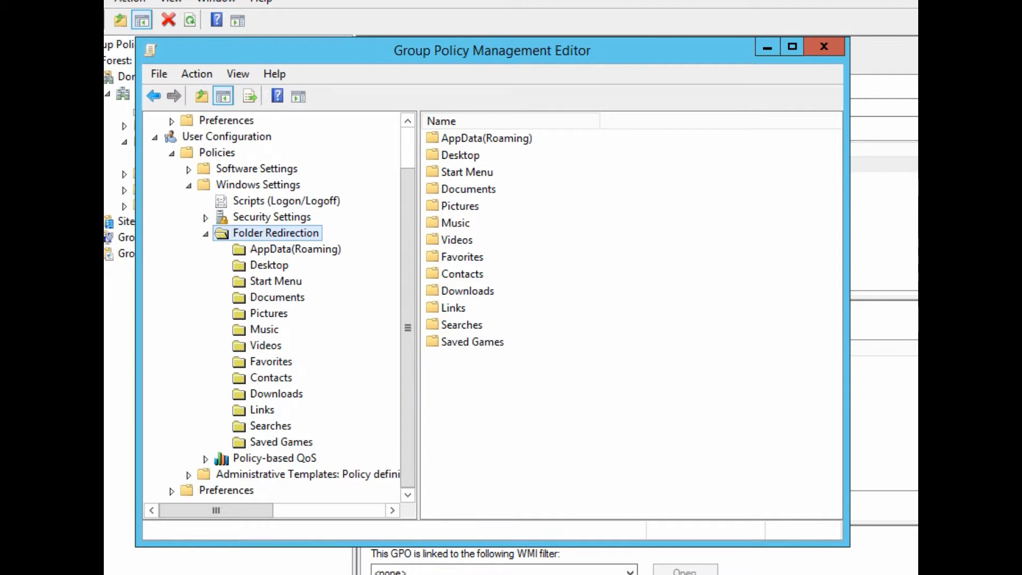
left_click(460, 154)
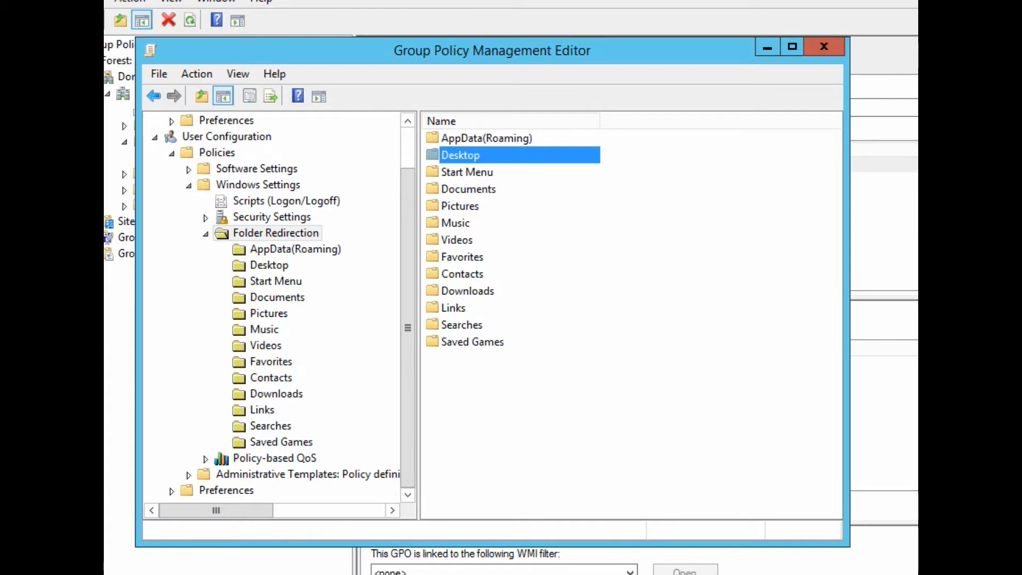
left_click(468, 189)
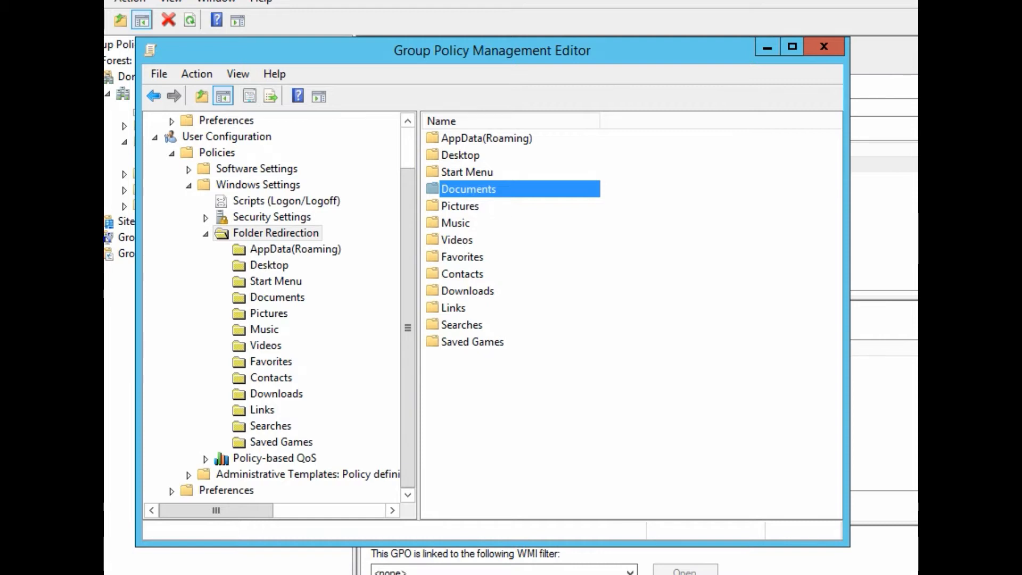
Open the Desktop folder's redirection Properties
left_click(261, 265)
right_click(271, 265)
key("Up")
key("Up")
key("Return")
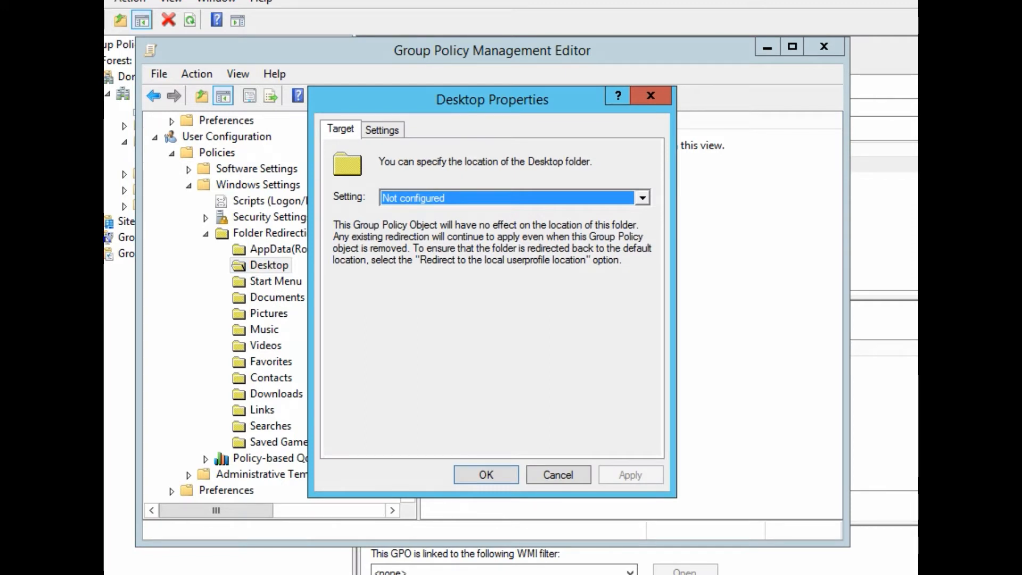
Set Desktop redirection to Basic with root path \\DC\redirection$
key("alt+Down")
key("Up")
key("Up")
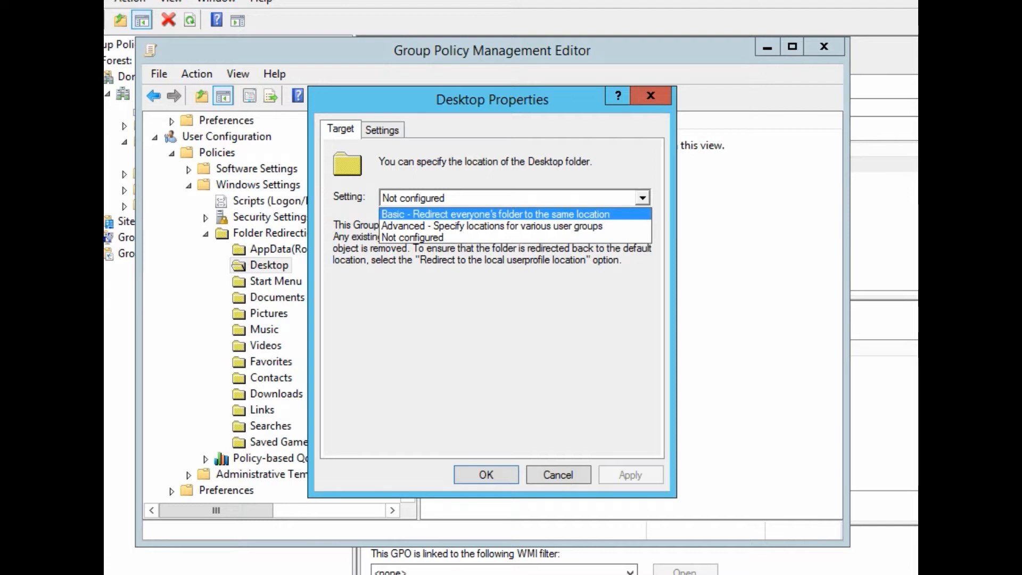
key("Return")
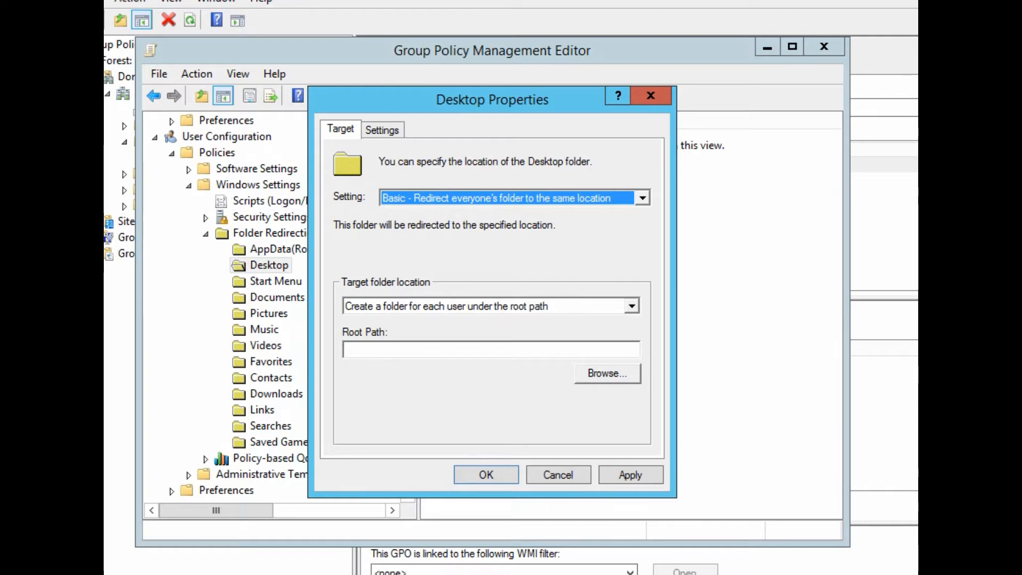
left_click(405, 350)
type("\\\\")
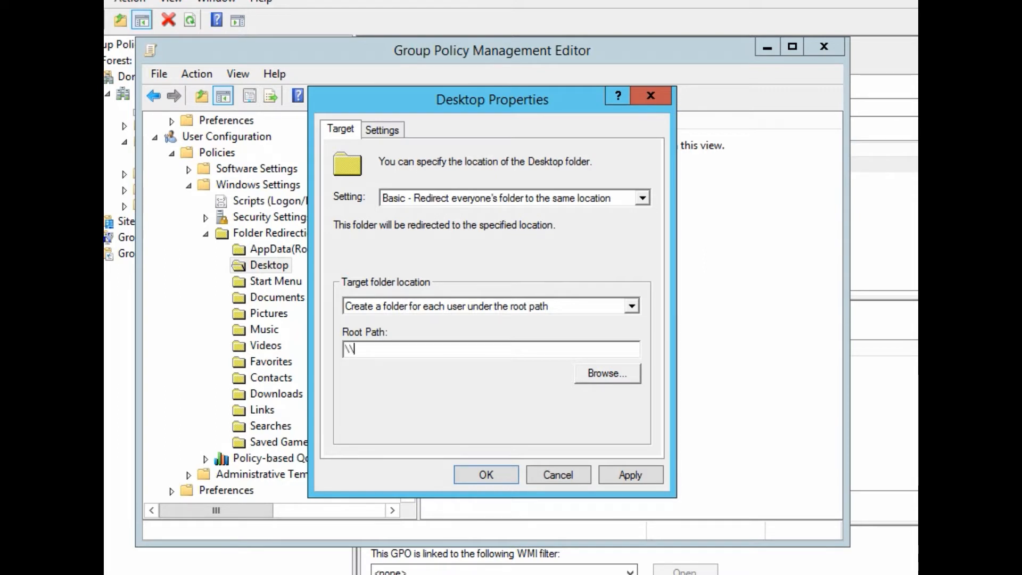
type("DC\\red")
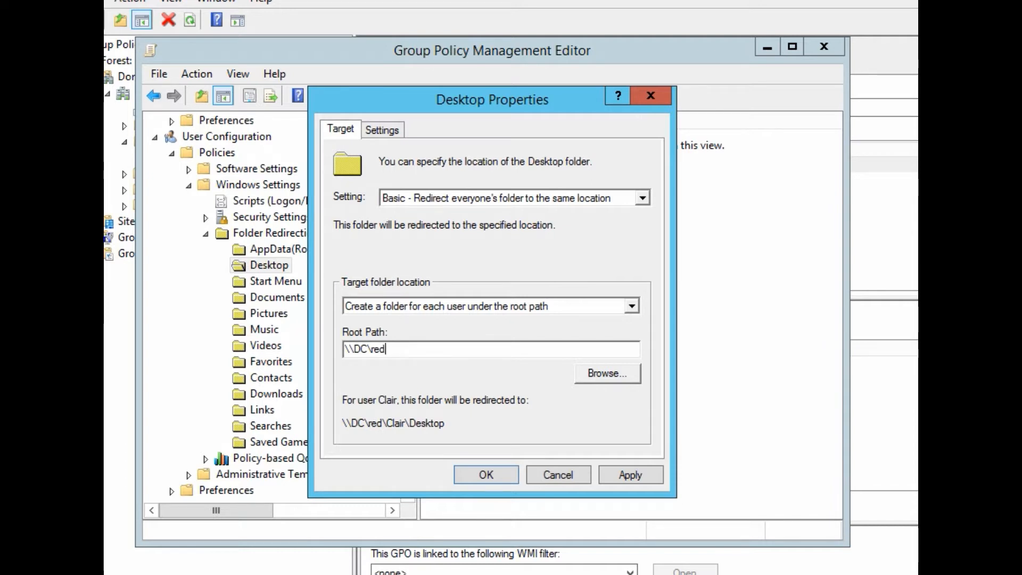
type("irecti")
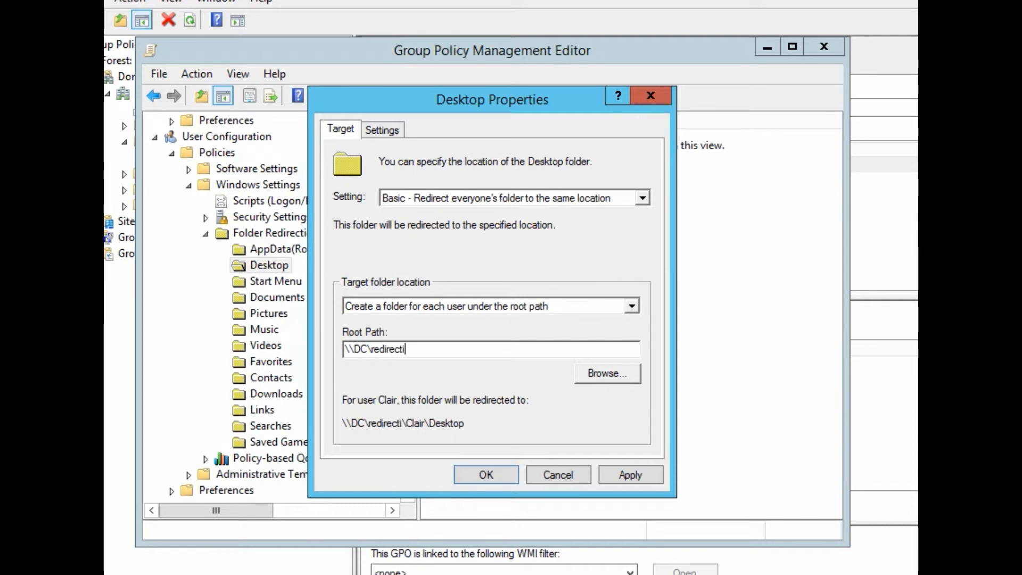
type("on$")
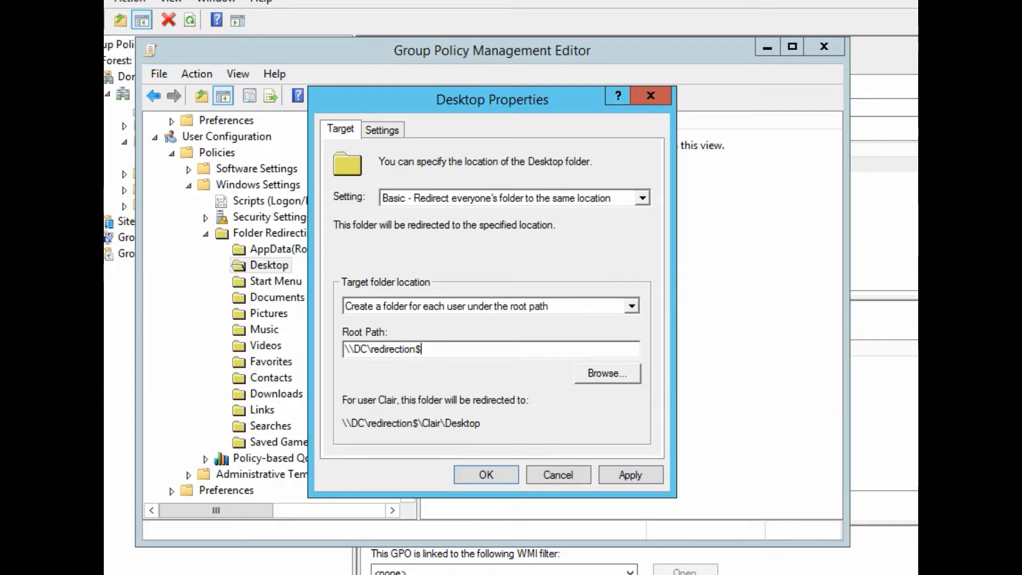
Review the Settings tab, apply the Desktop redirection, and accept the older-Windows warning
left_click(382, 130)
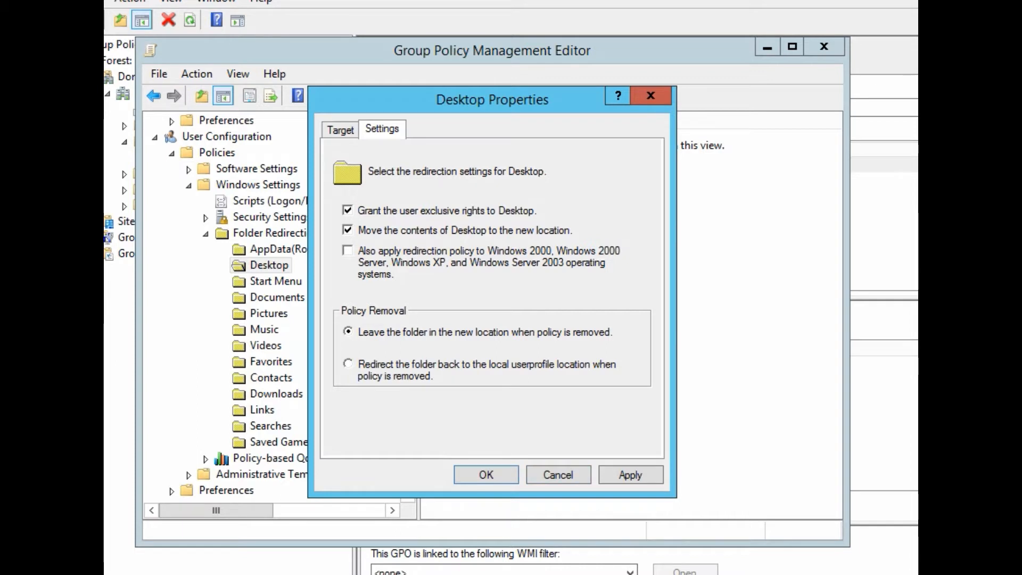
left_click(631, 475)
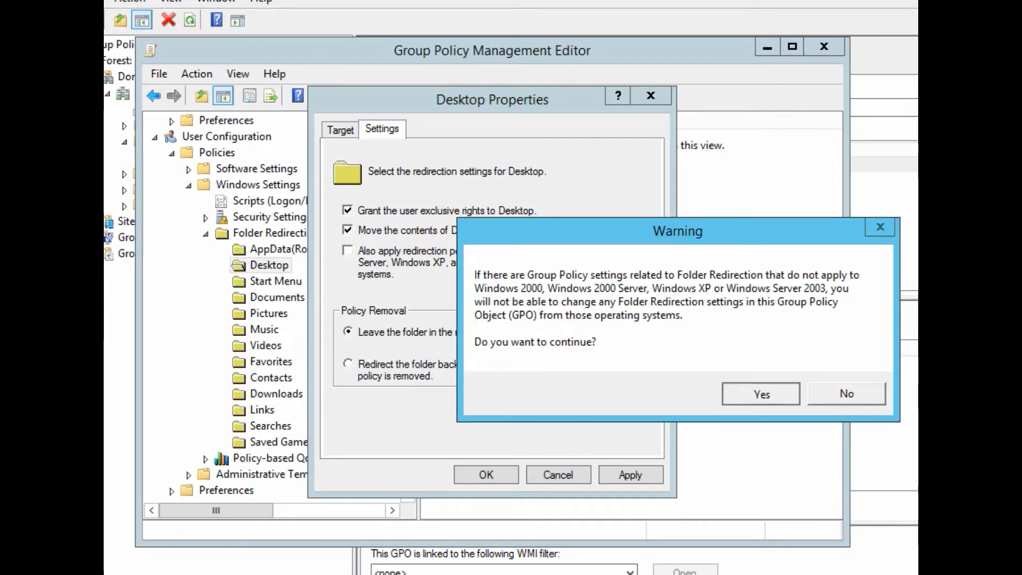
key("Return")
key("Return")
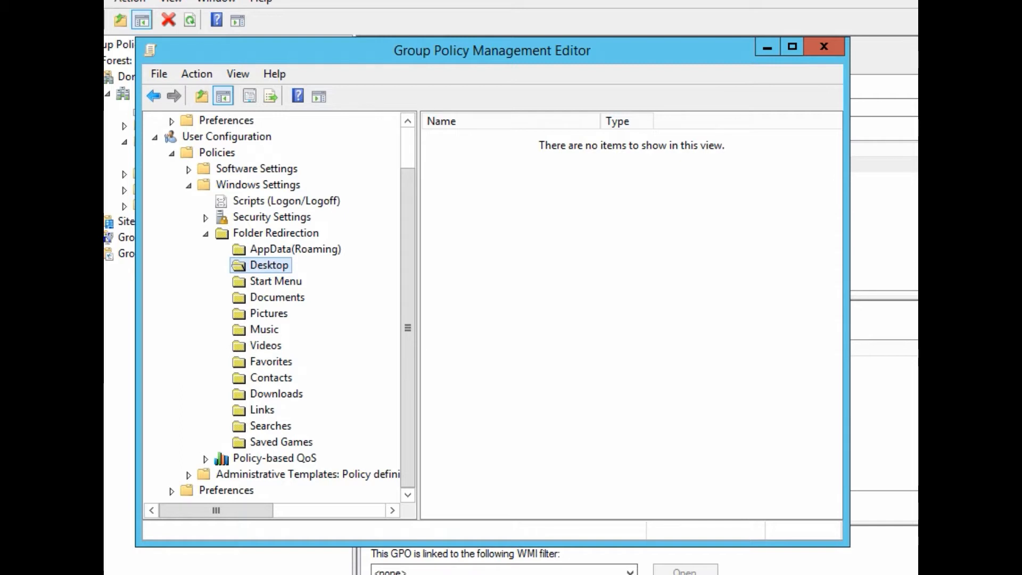
left_click(268, 298)
Set Documents redirection to Basic with root path \\DC\redirection$, accept the warning, and close the editor
right_click(268, 298)
left_click(322, 357)
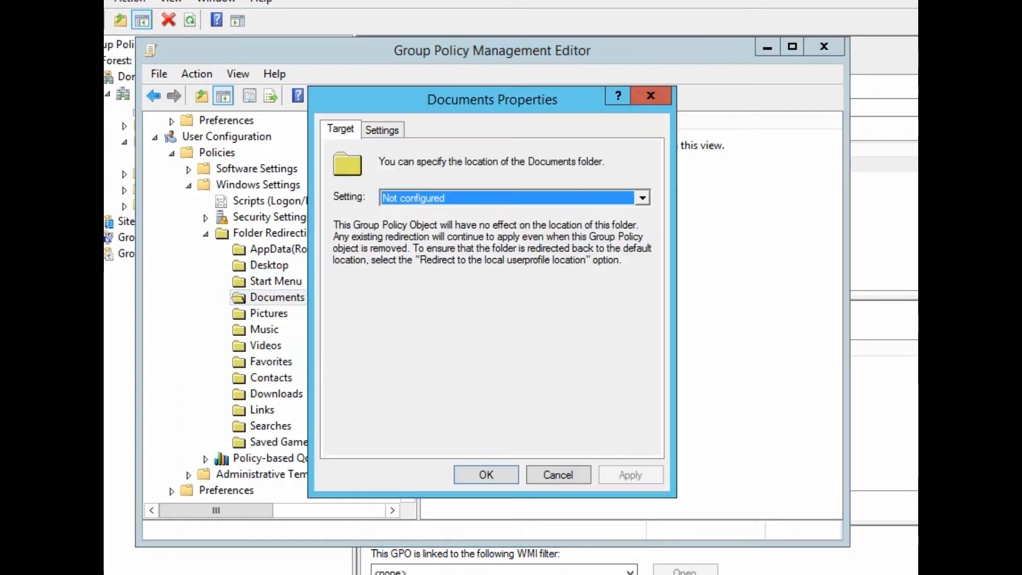
left_click(642, 198)
left_click(496, 214)
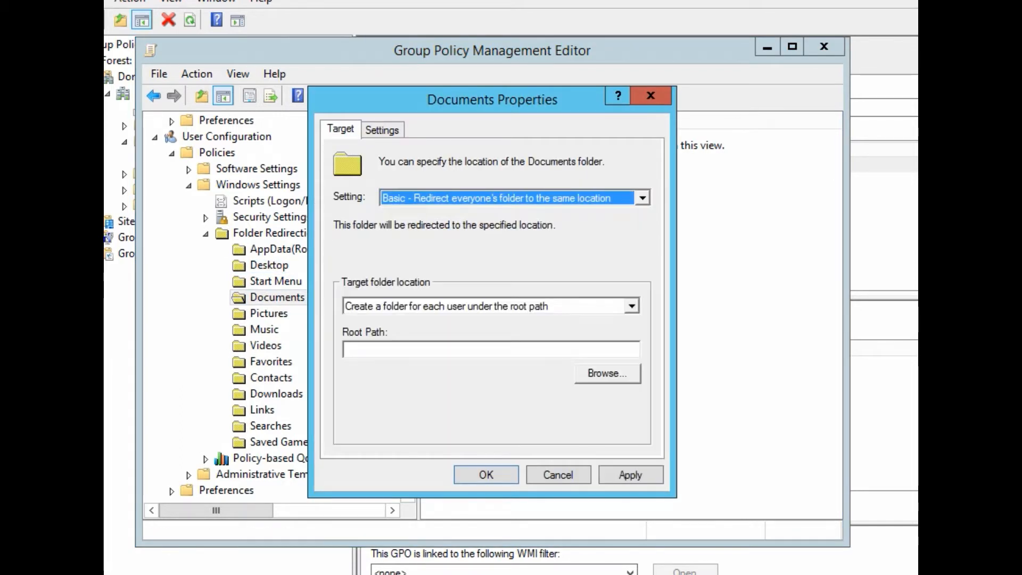
left_click(491, 350)
type("\\\\DC\\")
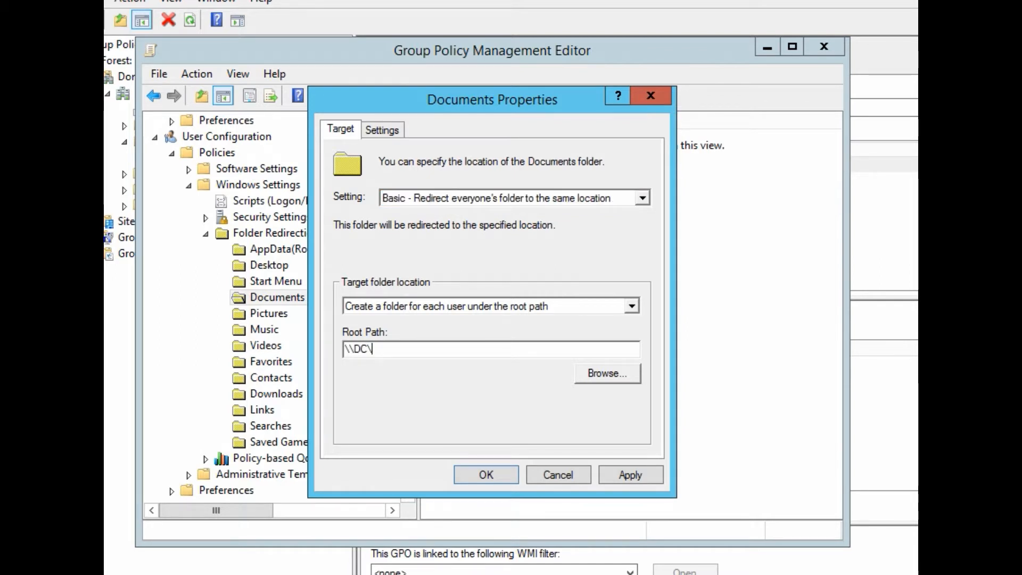
type("redirection")
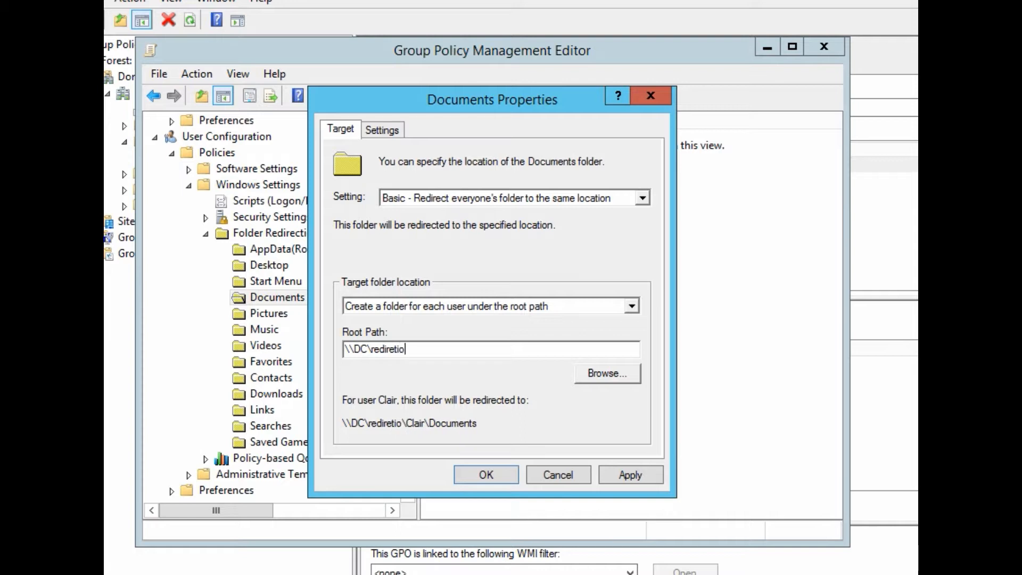
type("$")
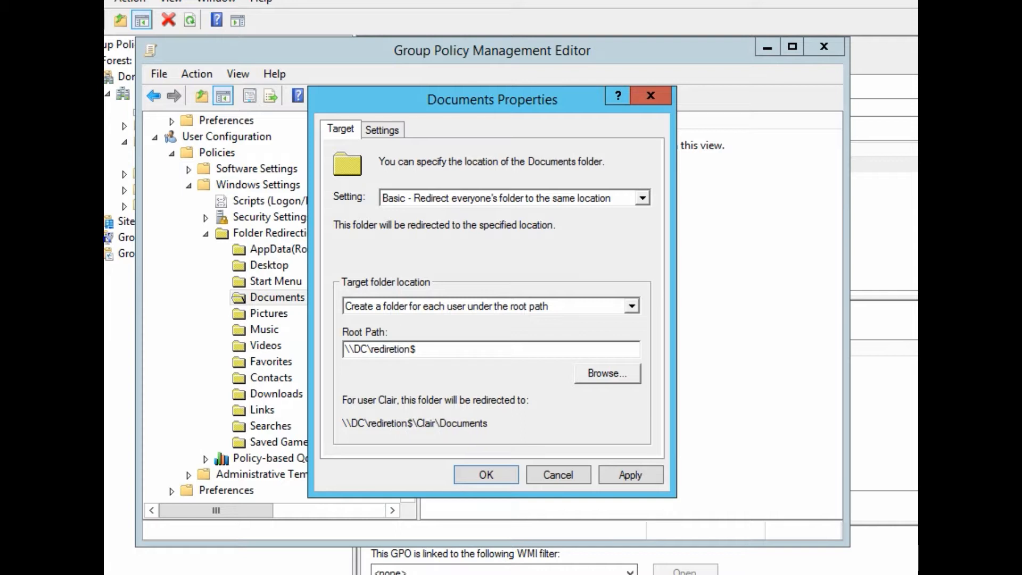
key("Return")
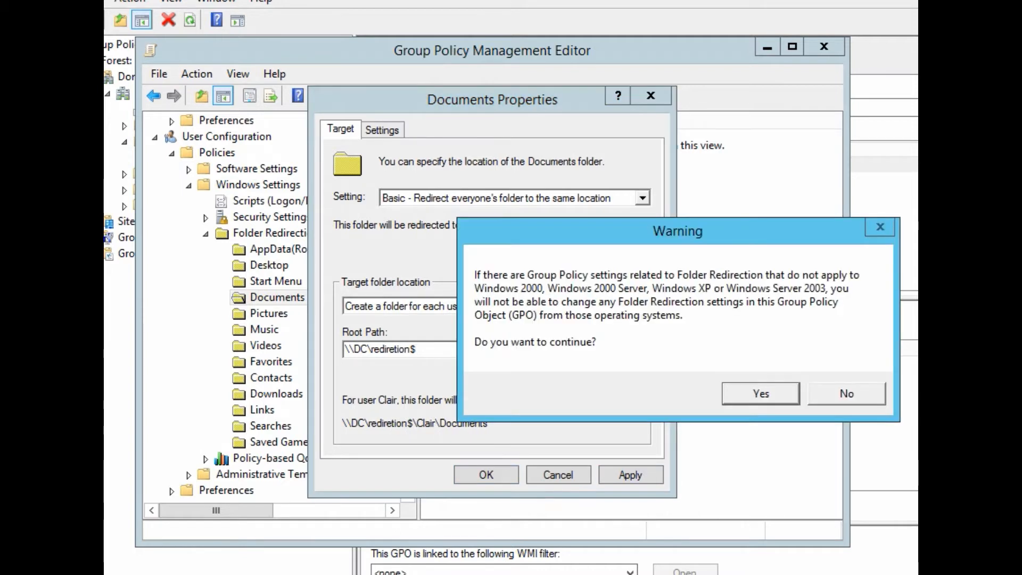
key("Return")
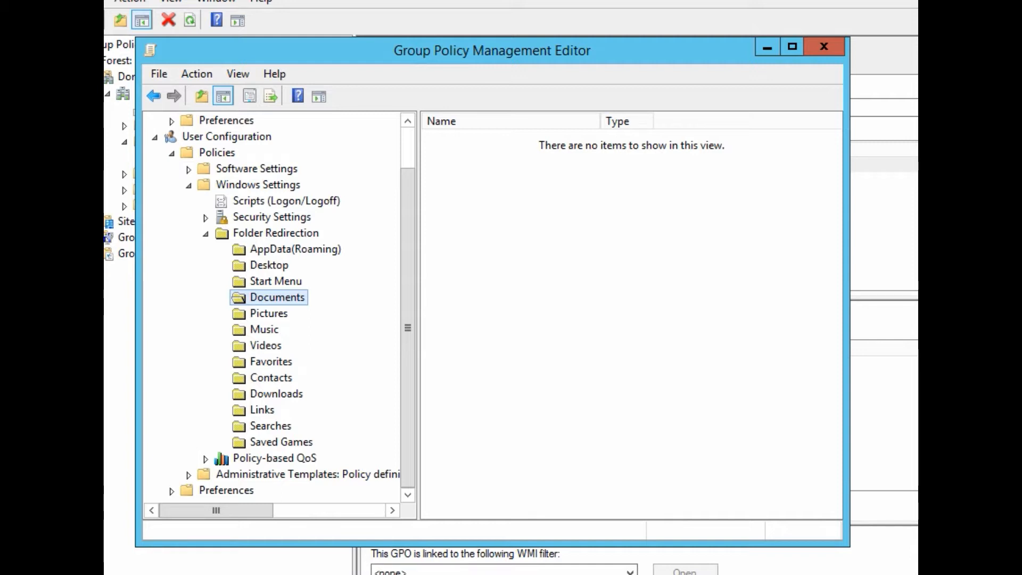
left_click(295, 249)
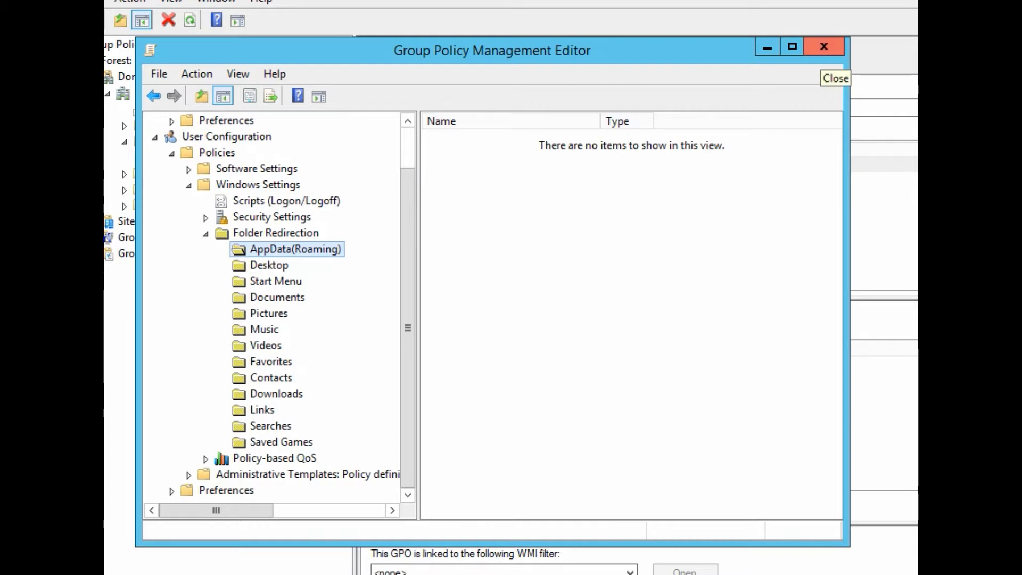
left_click(824, 47)
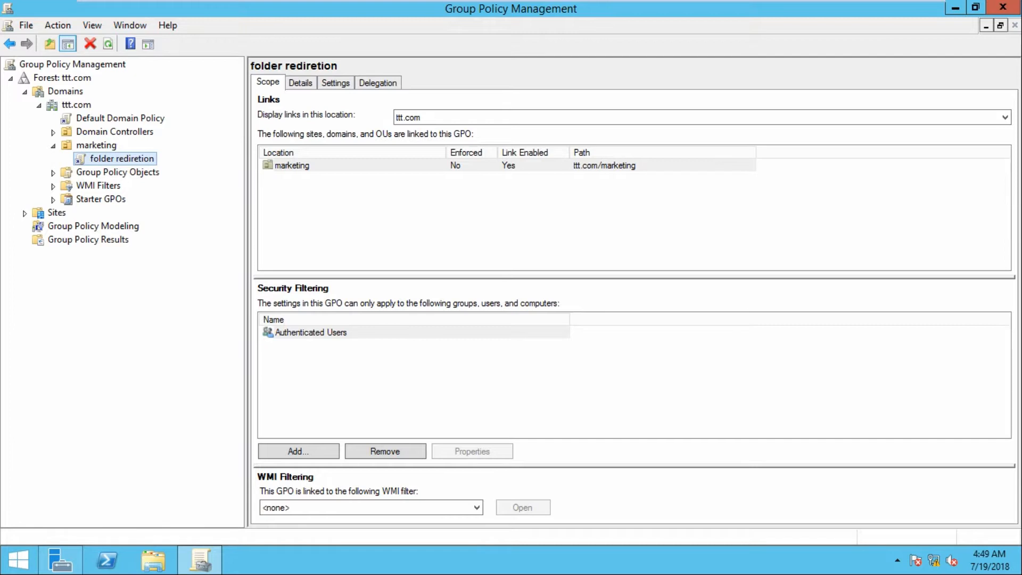
Show the folder rediretion GPO's Settings report, dismissing the blocked-content warnings
left_click(336, 83)
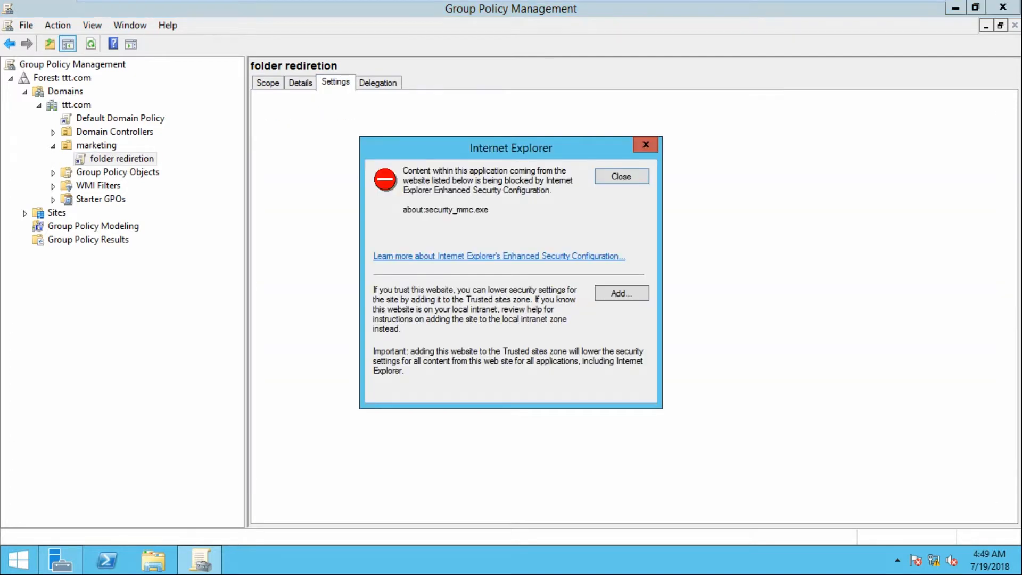
left_click(622, 177)
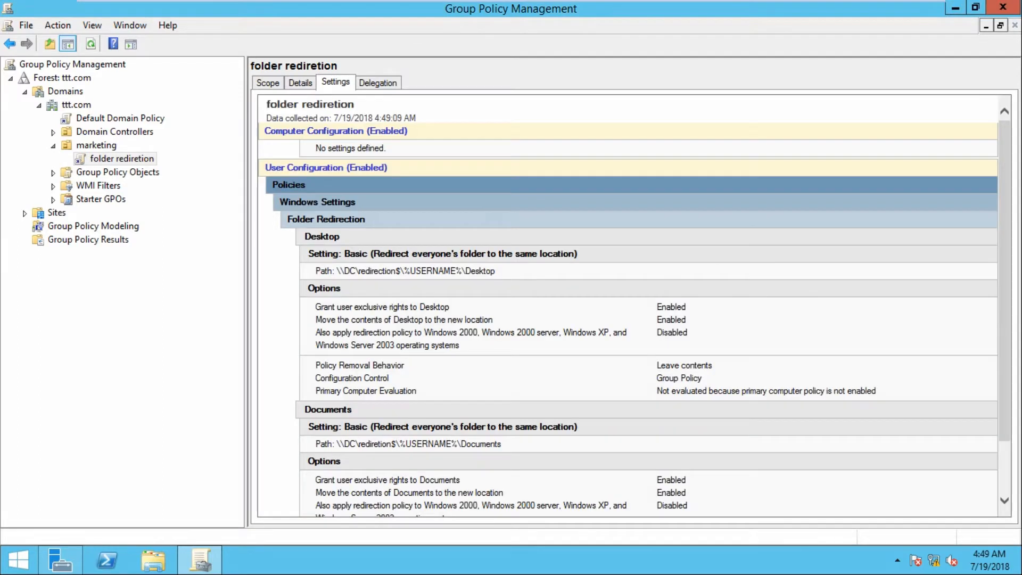
scroll(628, 306, "down", 1)
scroll(628, 306, "up", 1)
scroll(628, 306, "down", 1)
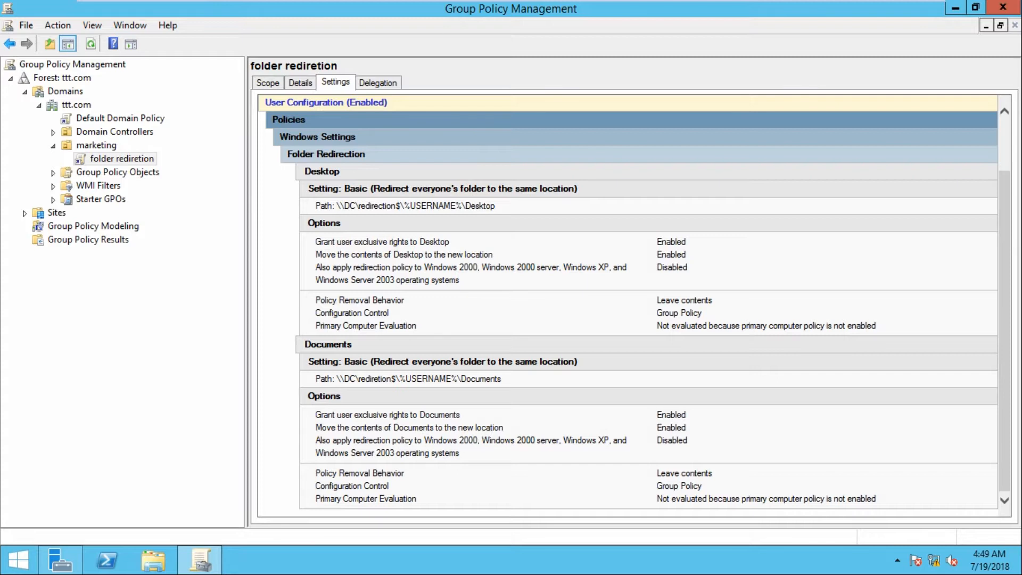
left_click(54, 172)
left_click(122, 212)
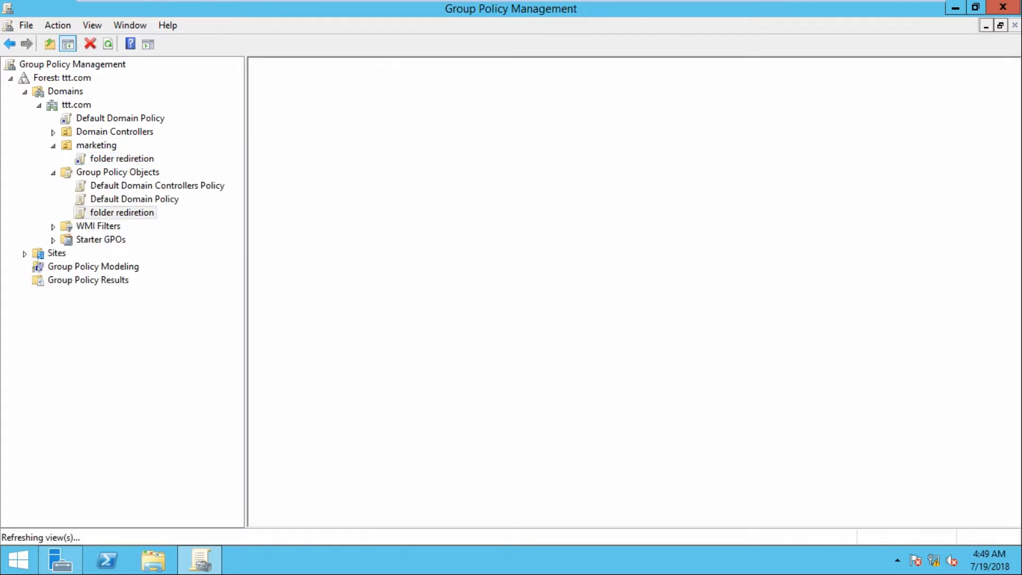
left_click(336, 83)
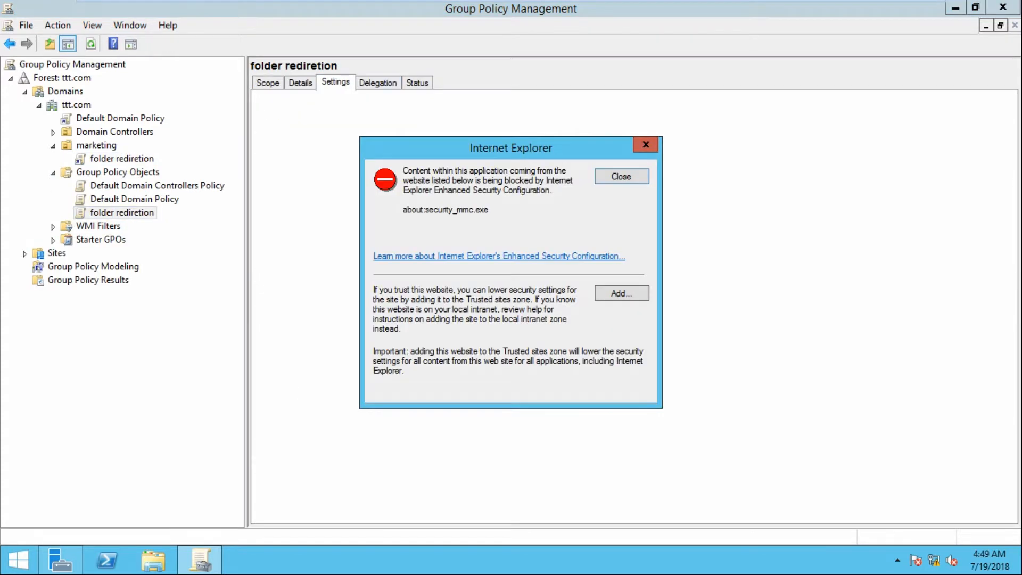
left_click(622, 176)
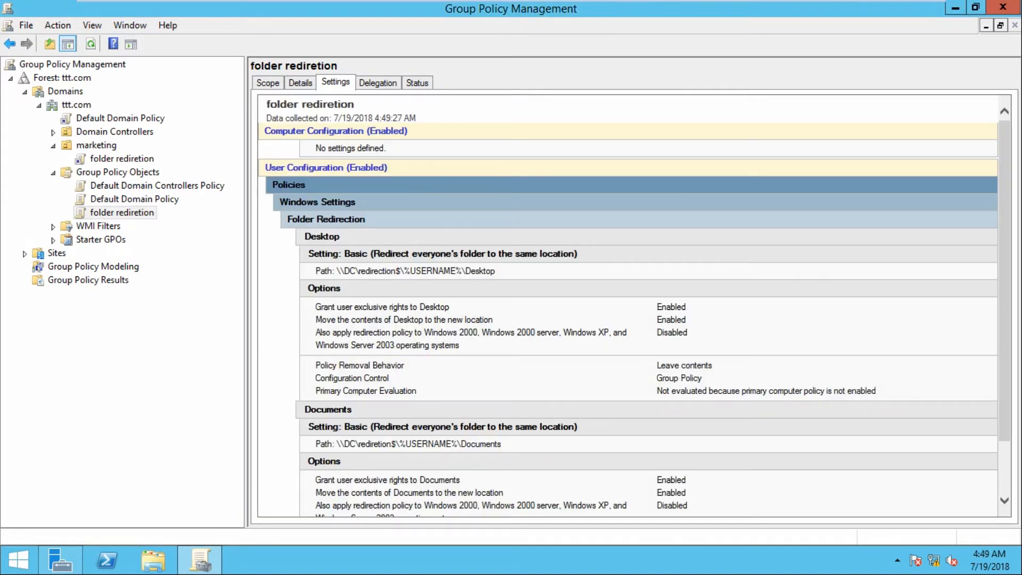
scroll(628, 304, "down", 2)
Add about:security_mmc.exe to Trusted sites so the report page is no longer blocked
left_click(122, 158)
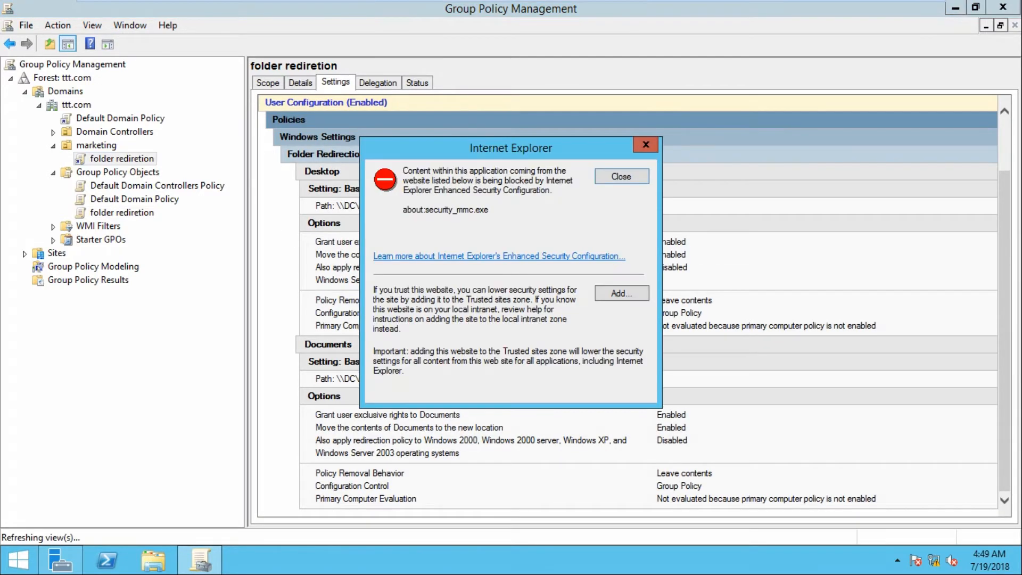
left_click(622, 293)
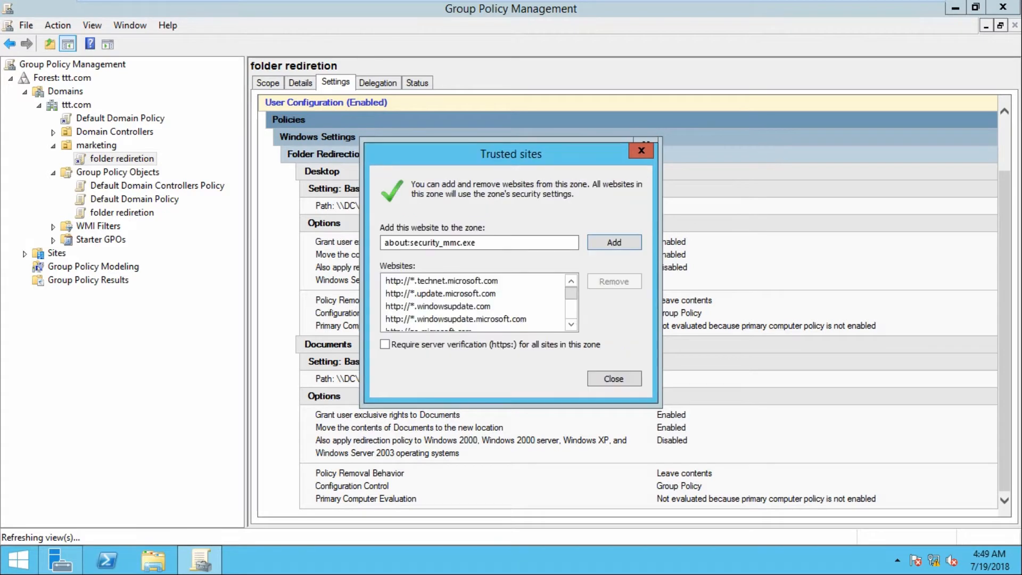
left_click(614, 243)
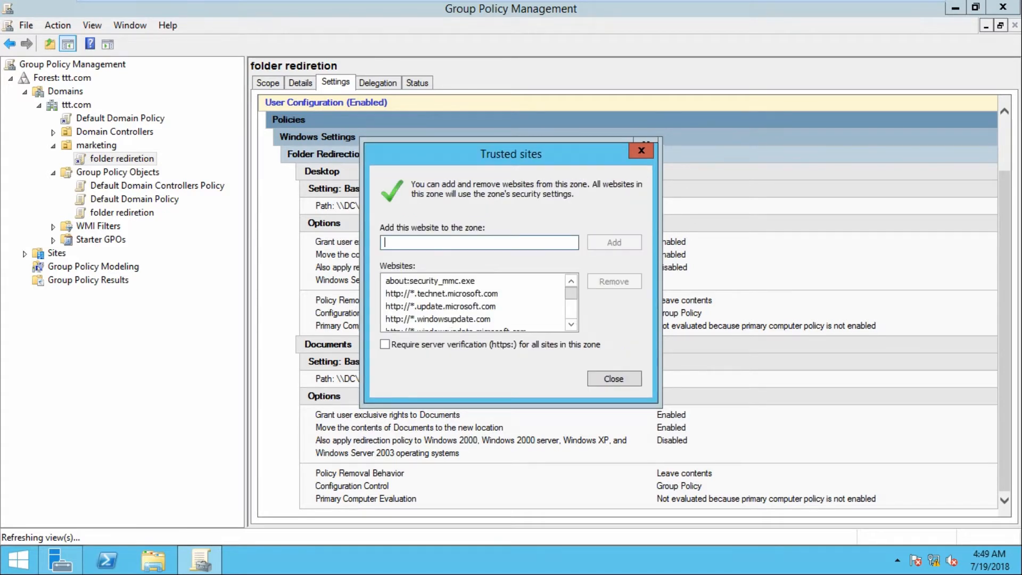
left_click(614, 379)
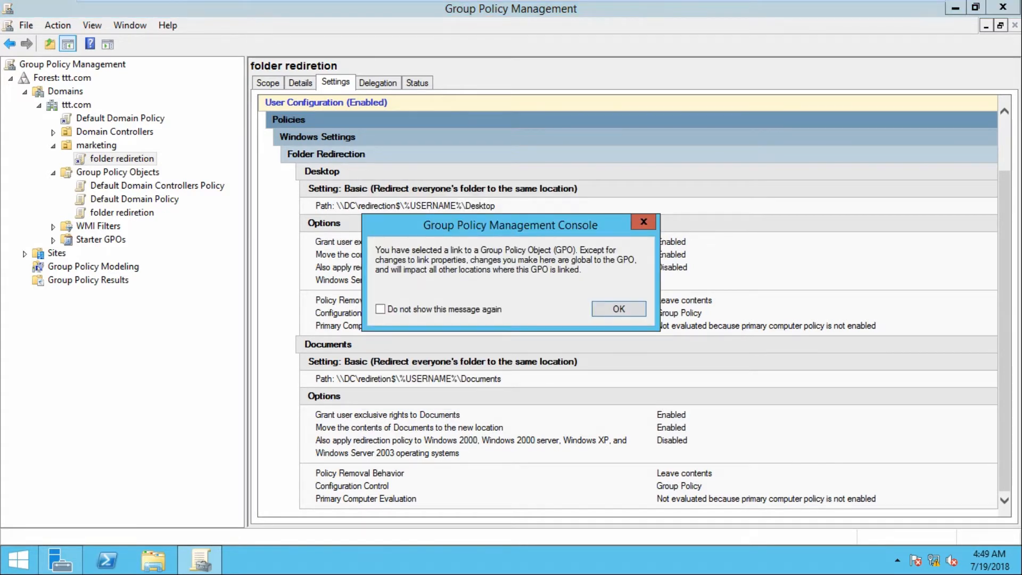
key("Return")
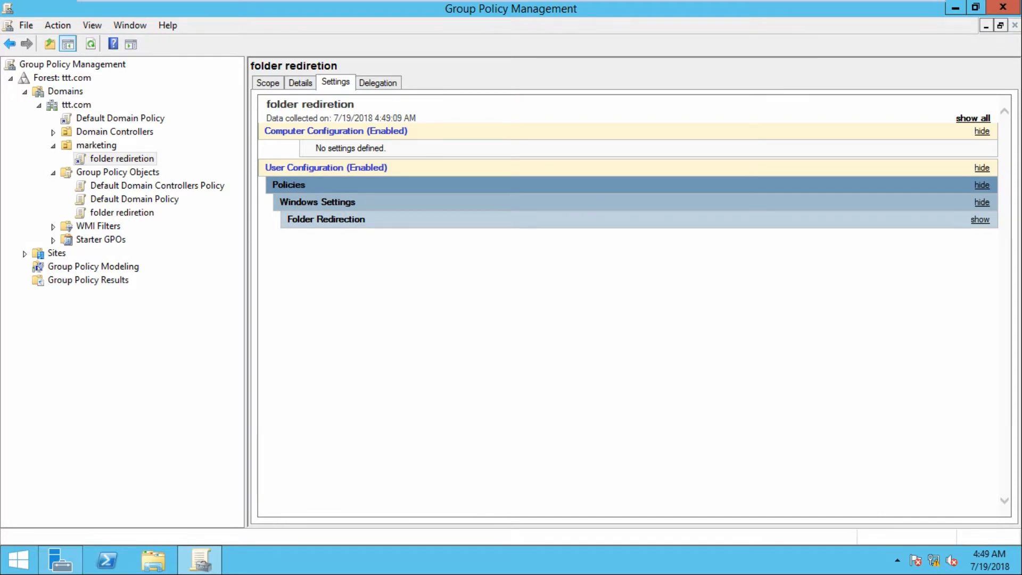
Expand Folder Redirection to confirm Desktop and Documents go to \\DC\redirection$, then close the console
left_click(122, 213)
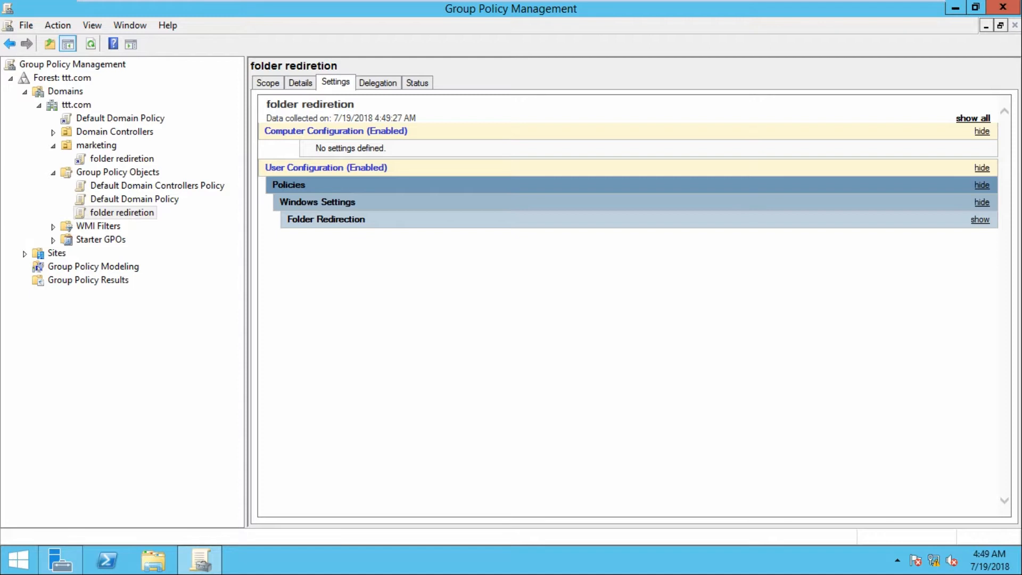
left_click(982, 203)
left_click(981, 203)
left_click(981, 219)
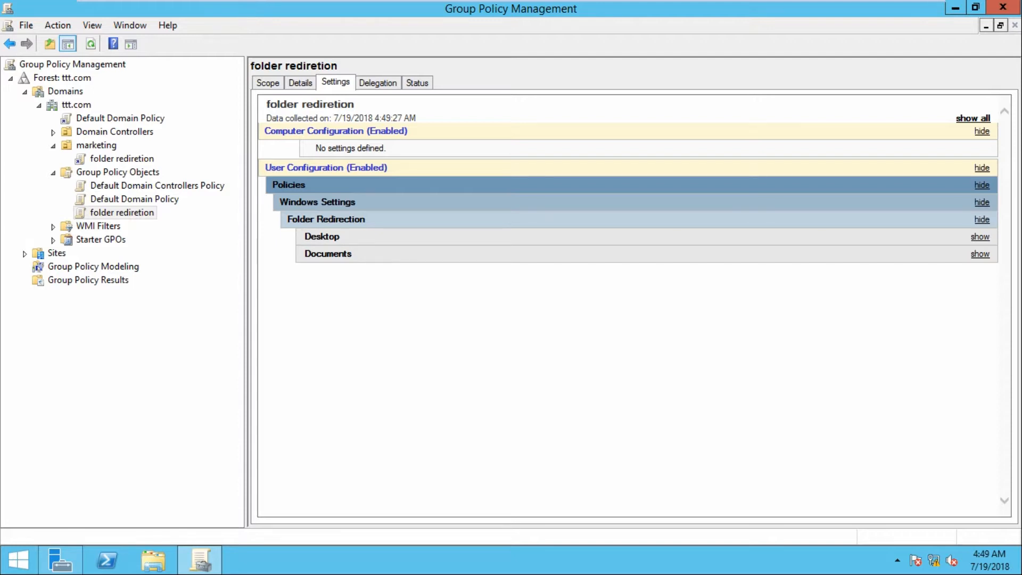
left_click(1003, 7)
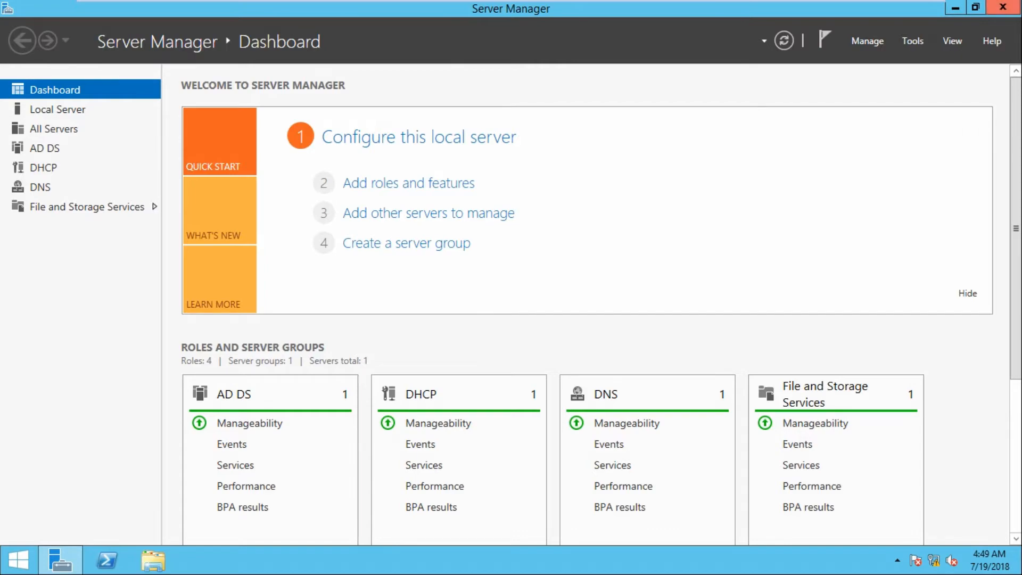
Close Server Manager and run gpupdate from the Run box to refresh Group Policy
left_click(1004, 7)
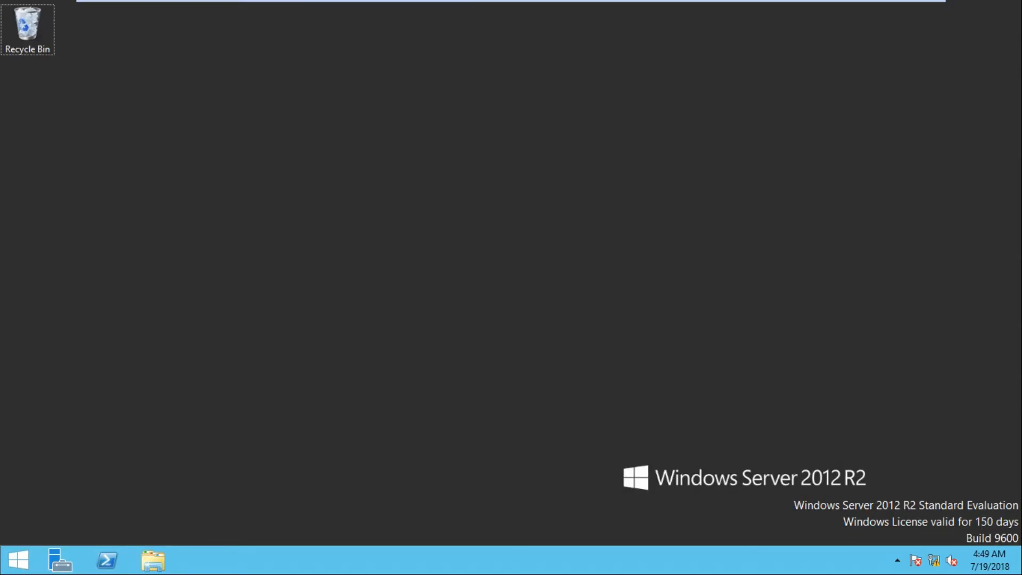
key("super+r")
type("gpupdate")
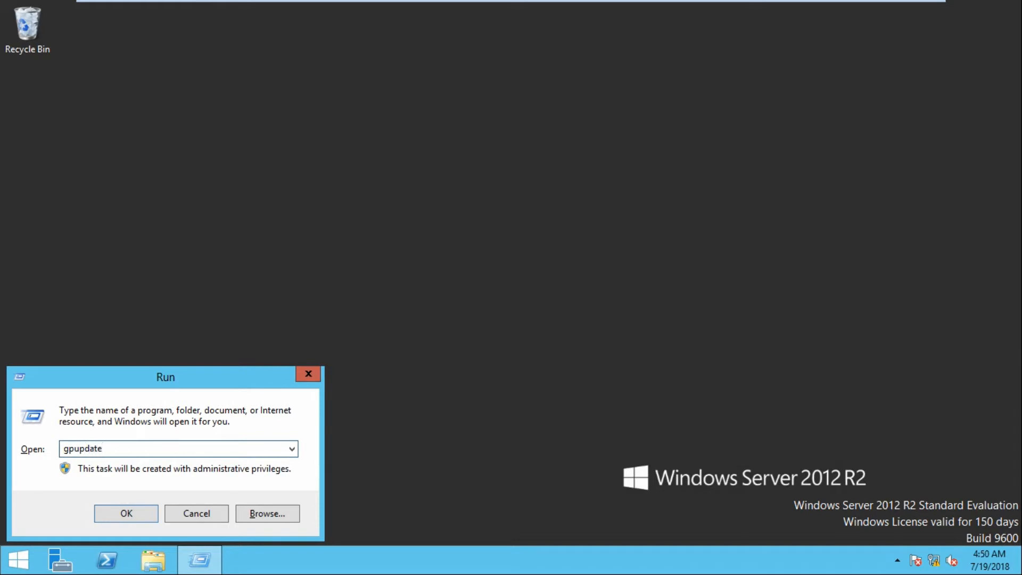
key("Return")
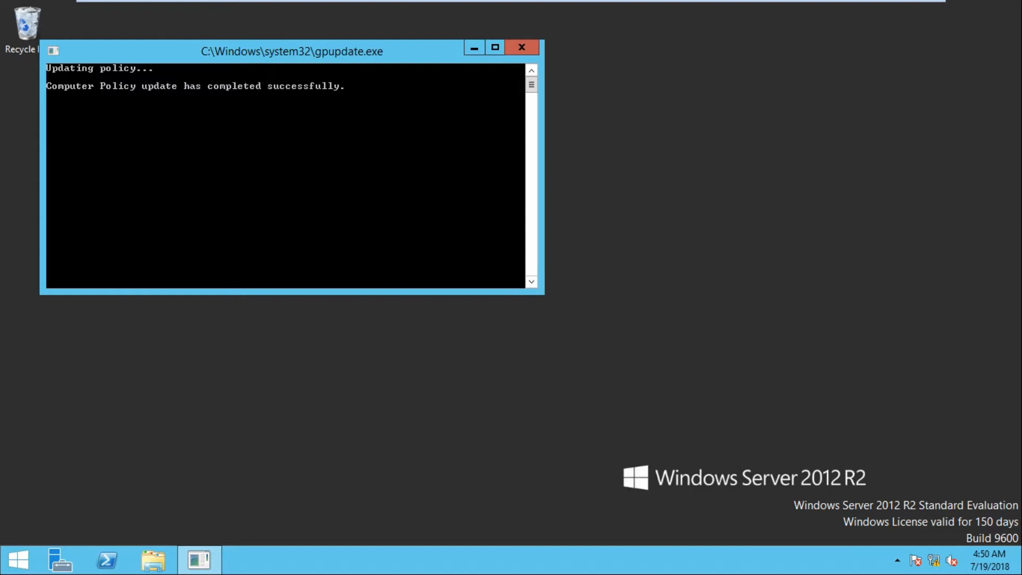
Resume the suspended W7 client2 VM, then send Ctrl+Alt+Del to W7 ult client1 for its password prompt
left_click(663, 11)
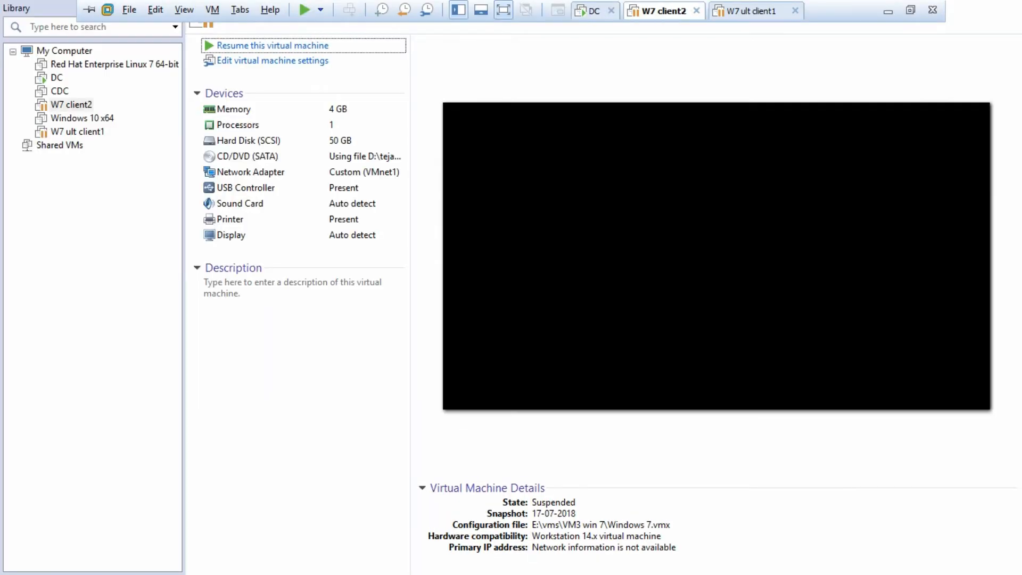
left_click(273, 46)
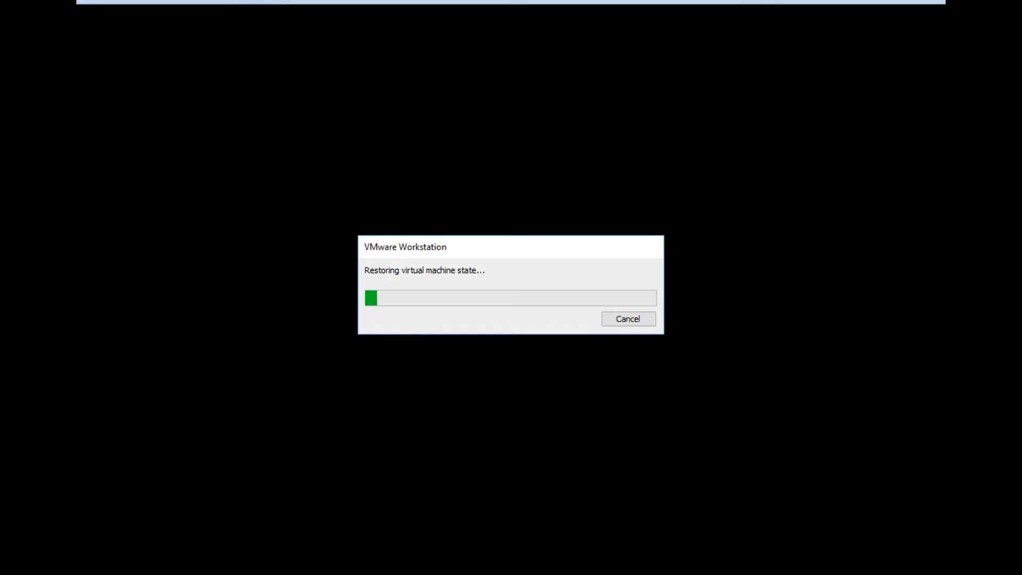
mouse_move(746, 2)
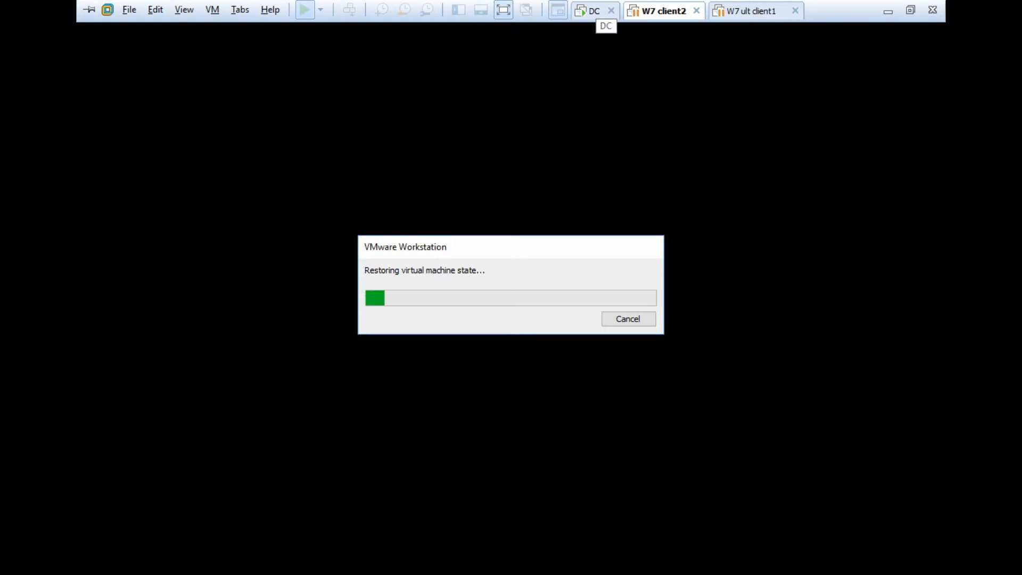
left_click(751, 11)
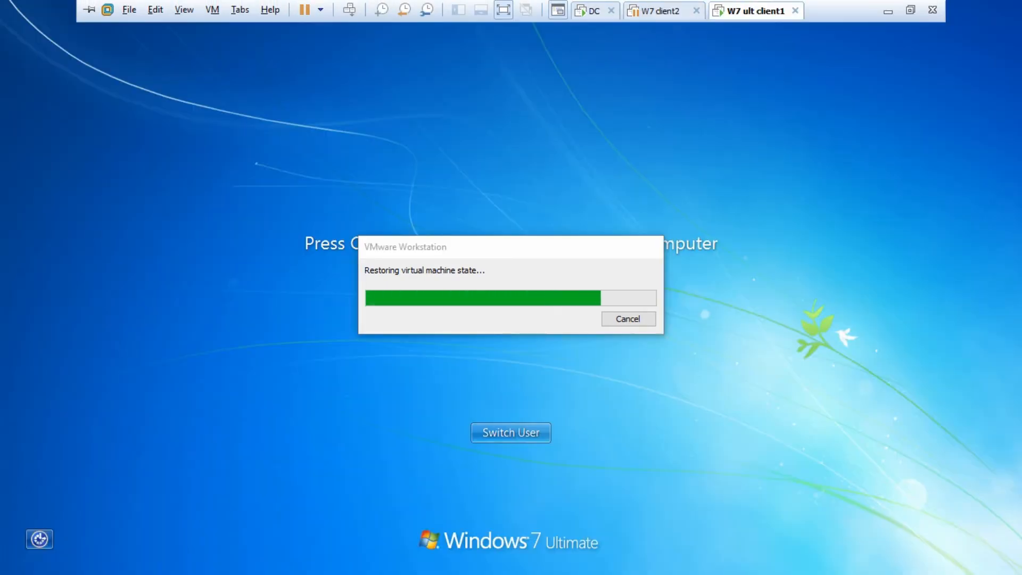
left_click(663, 11)
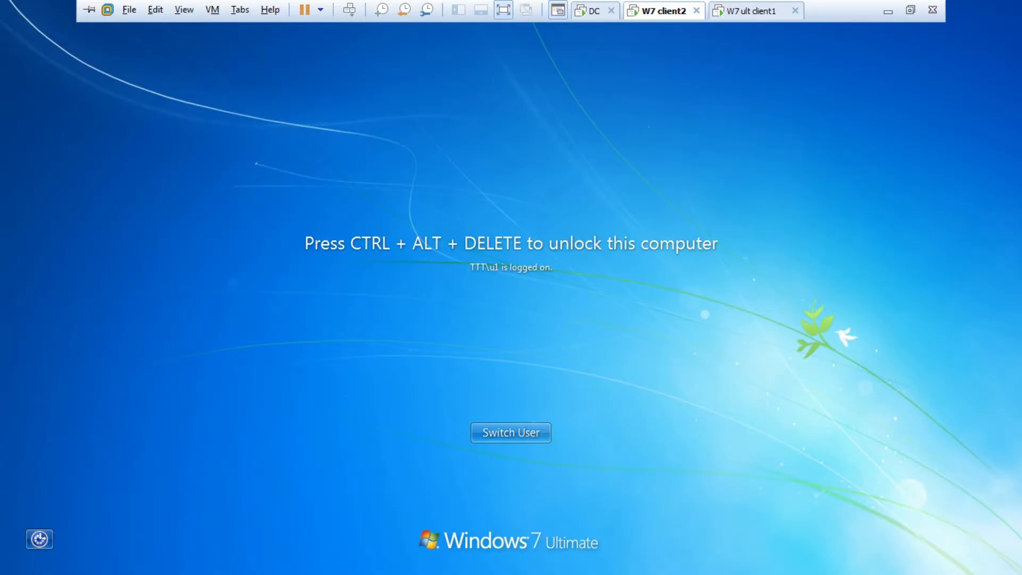
left_click(752, 10)
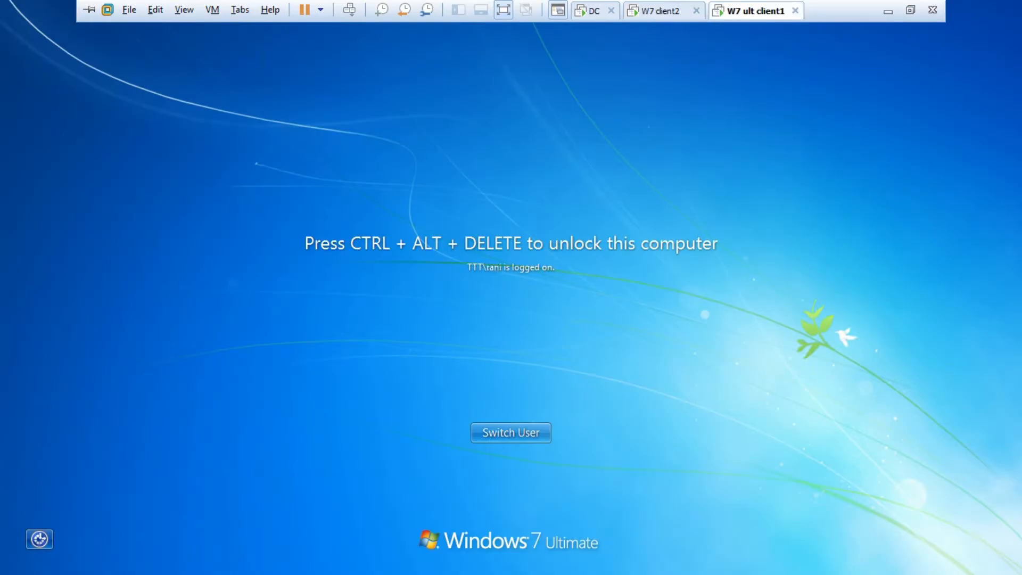
left_click(349, 10)
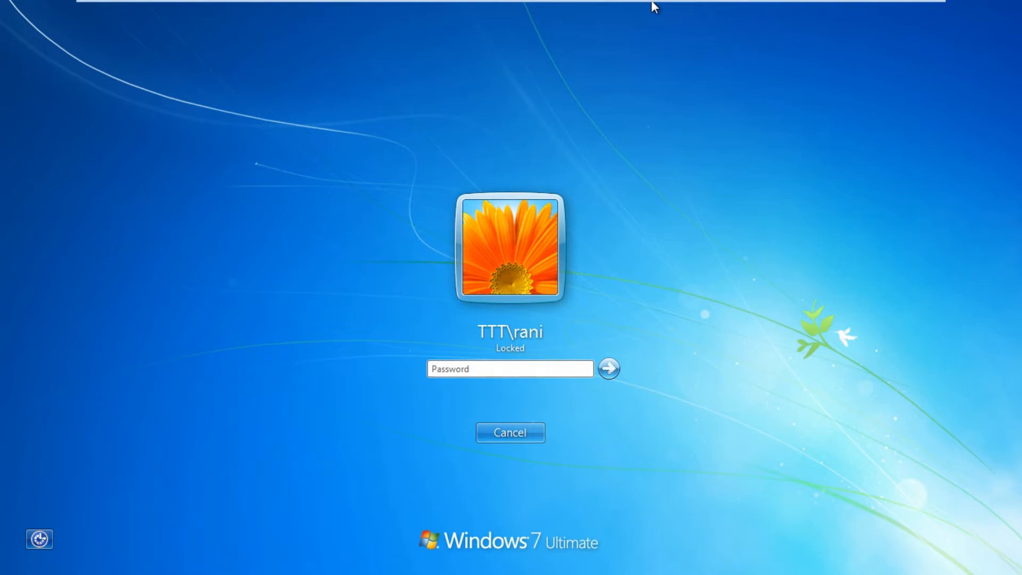
On W7 ult client1, switch user and log on as another domain user with their password
left_click(510, 433)
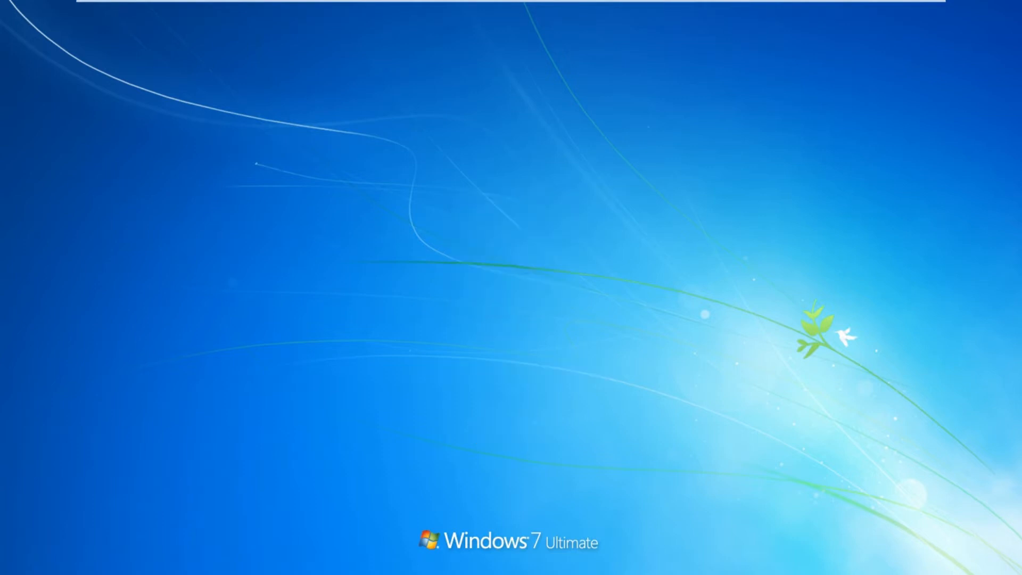
left_click(510, 433)
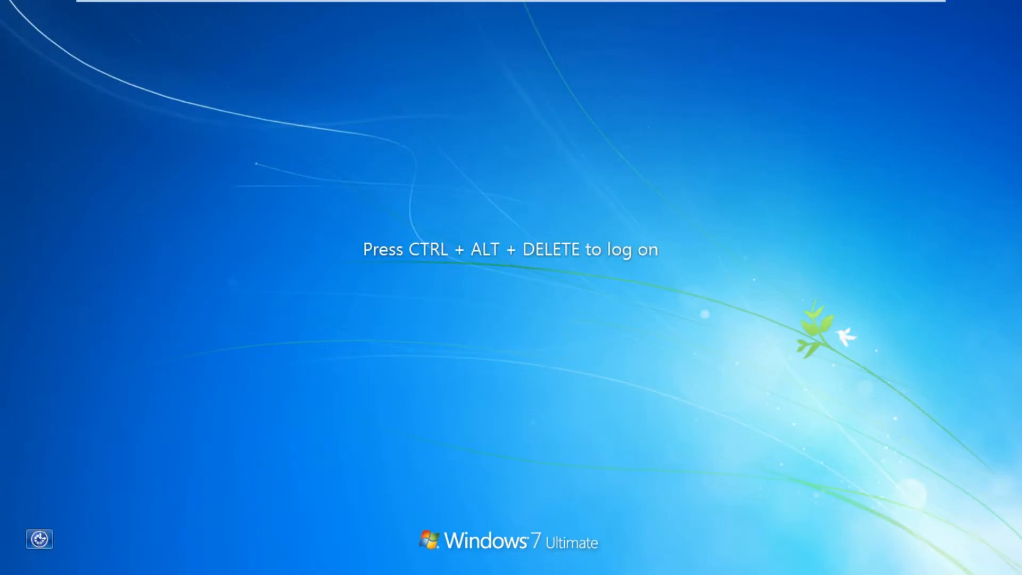
key("ctrl+alt+Delete")
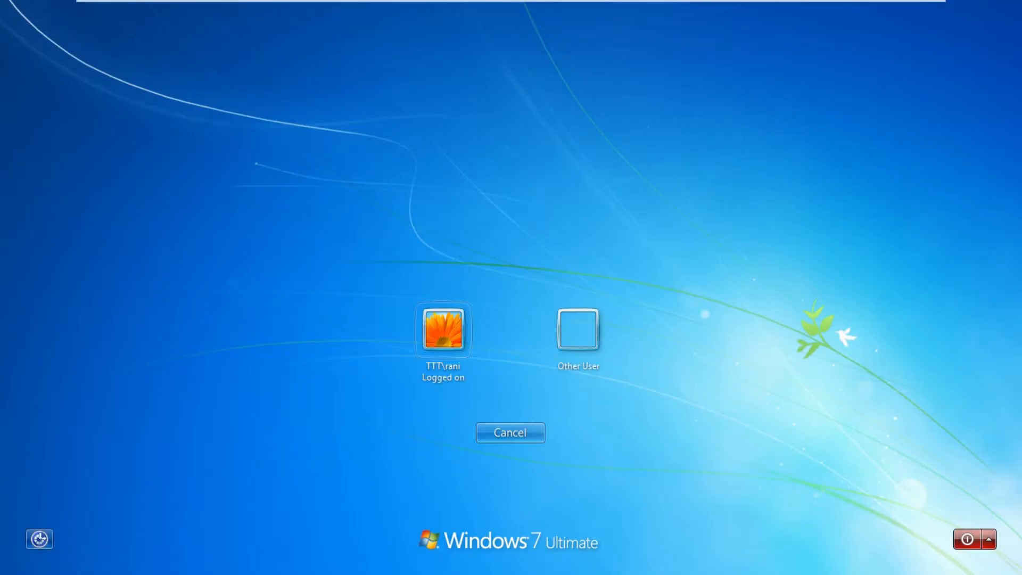
left_click(578, 331)
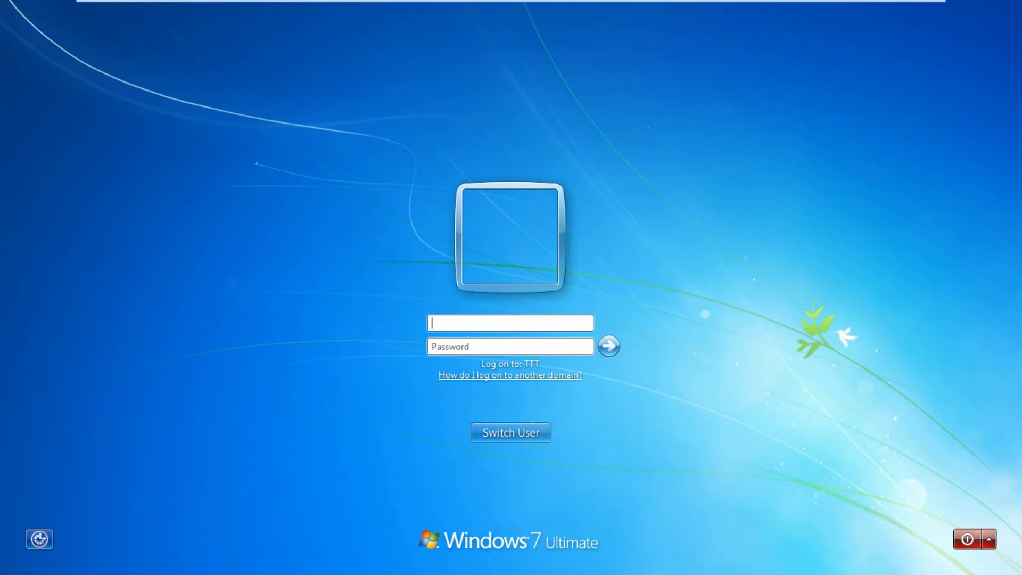
type("vanaja")
key("Tab")
type("••••••")
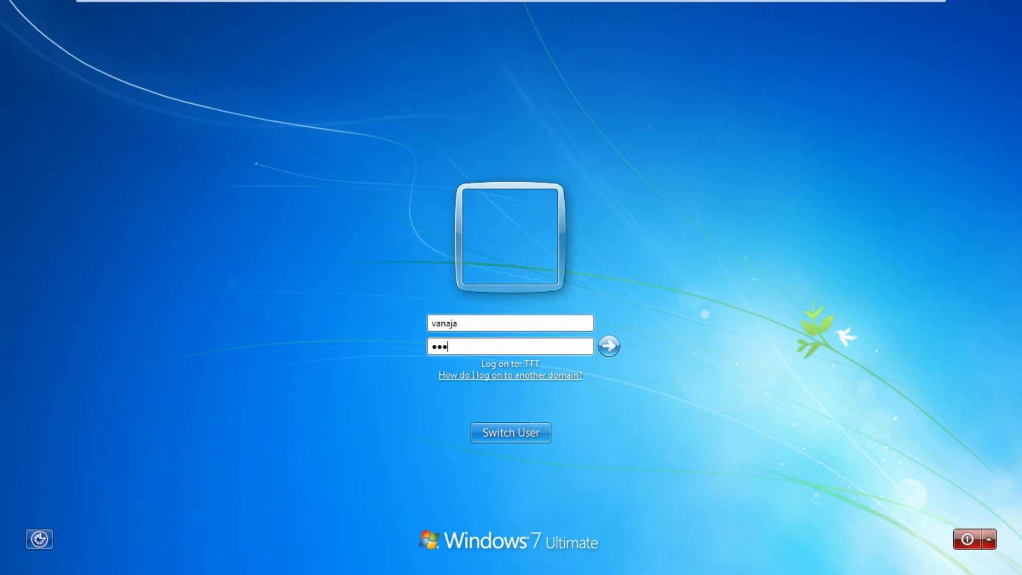
key("Return")
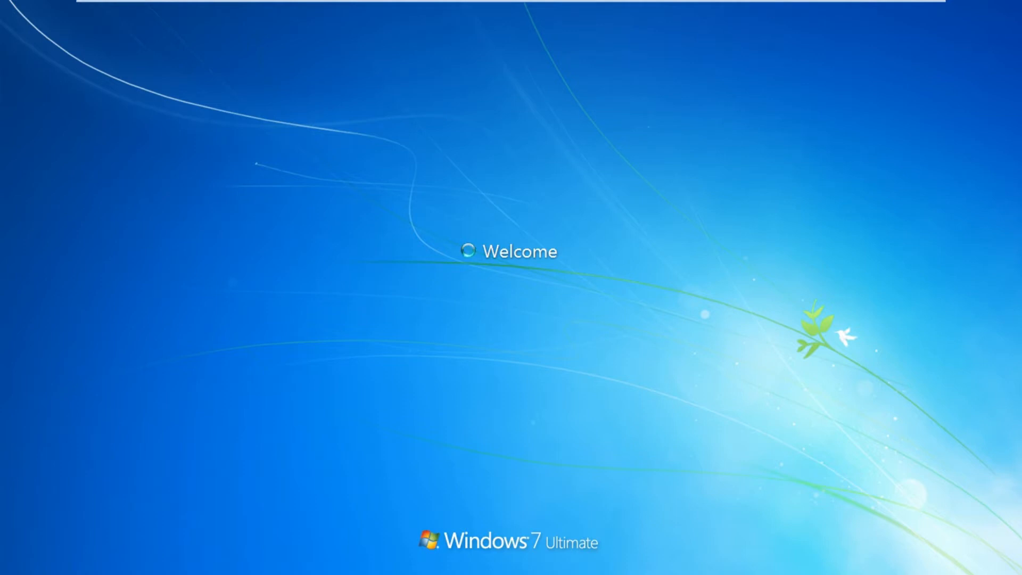
On the W7 client2 machine, log on with a second domain user's name and password
mouse_move(511, 1)
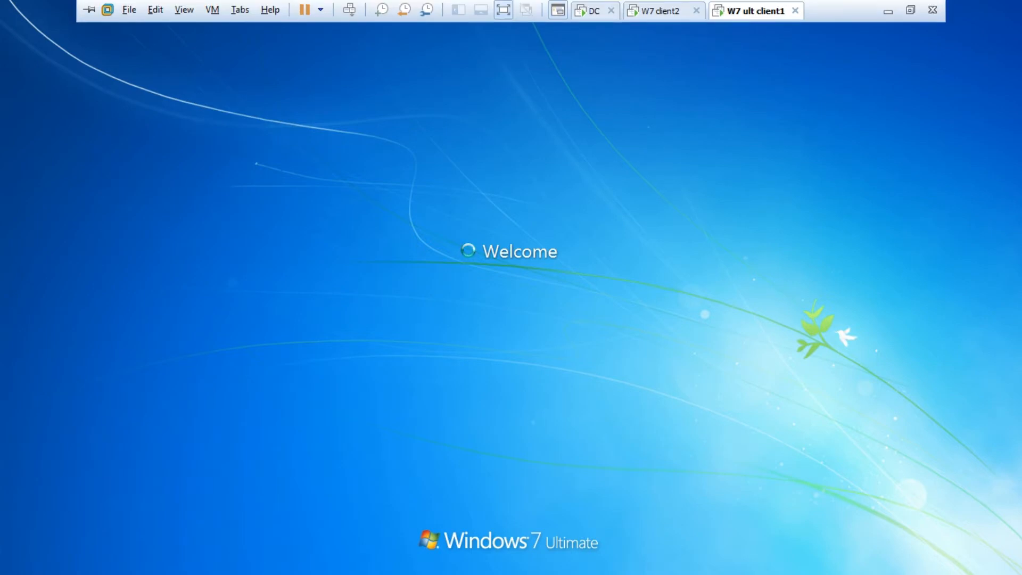
left_click(660, 11)
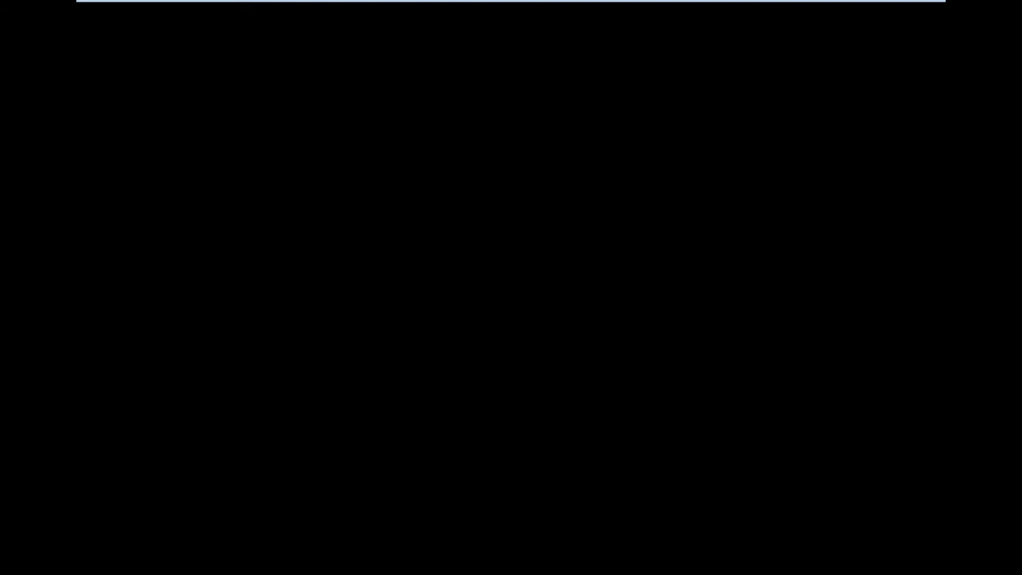
type("frank")
key("Tab")
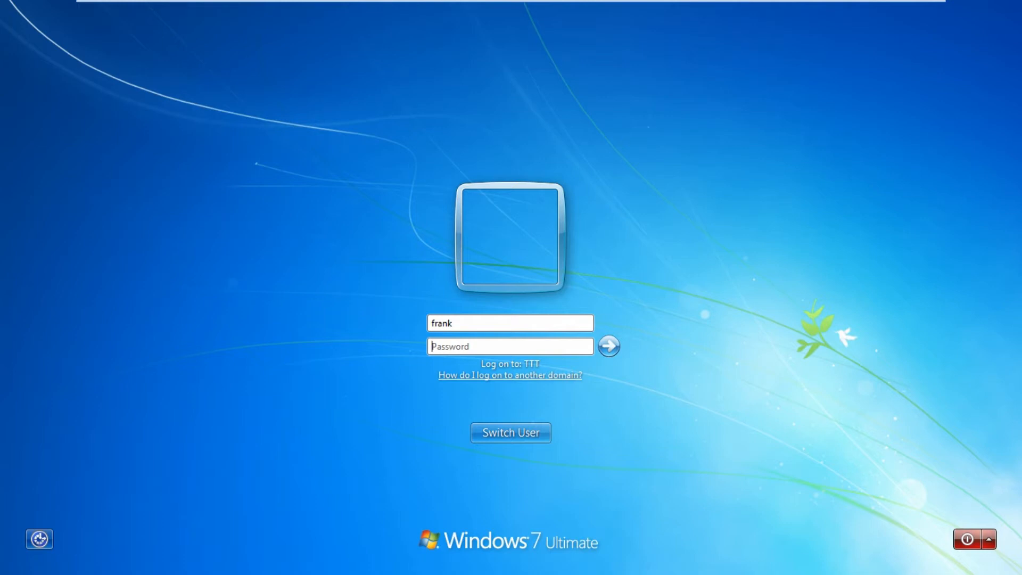
type("•••••••")
key("Return")
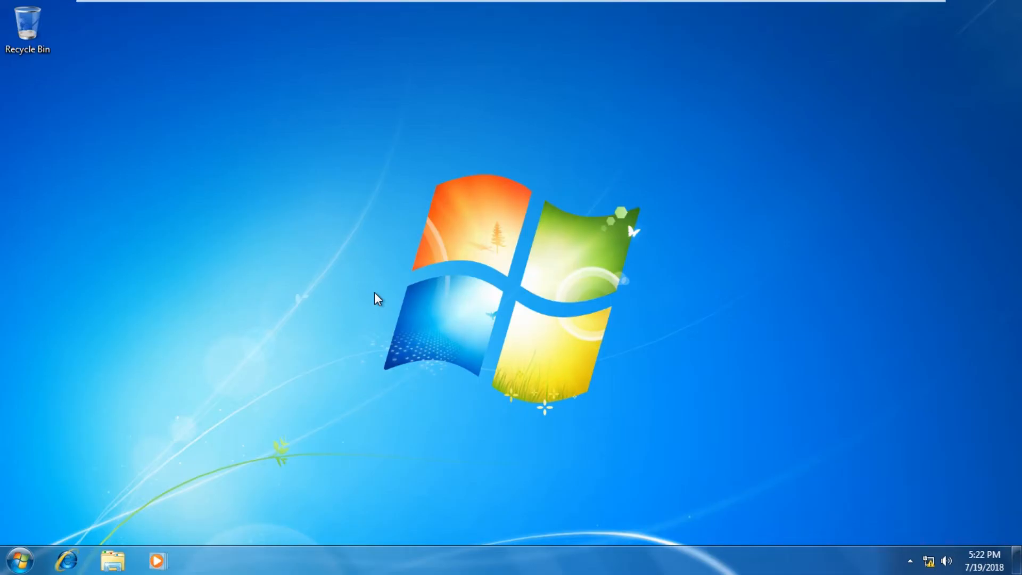
Check Local Area Connection details for IPv4 10.10.10.13 and DNS 10.10.10.11, then close all windows
left_click(20, 560)
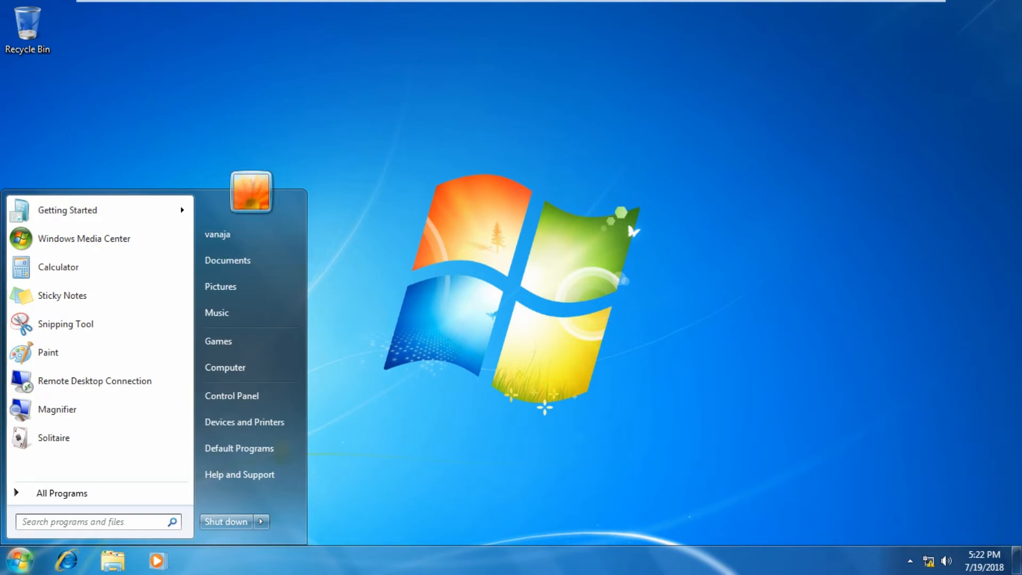
right_click(929, 560)
left_click(913, 546)
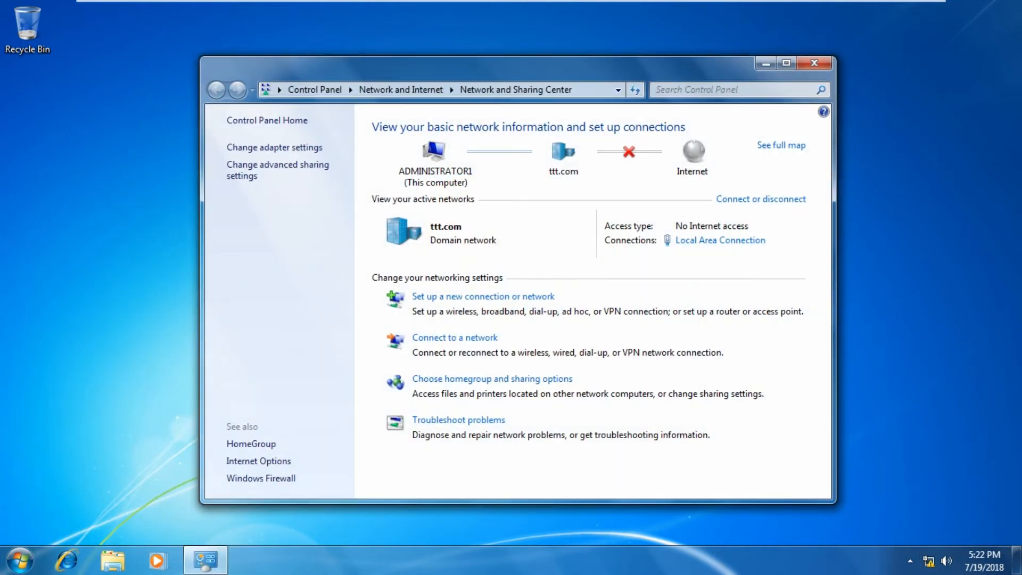
left_click(720, 240)
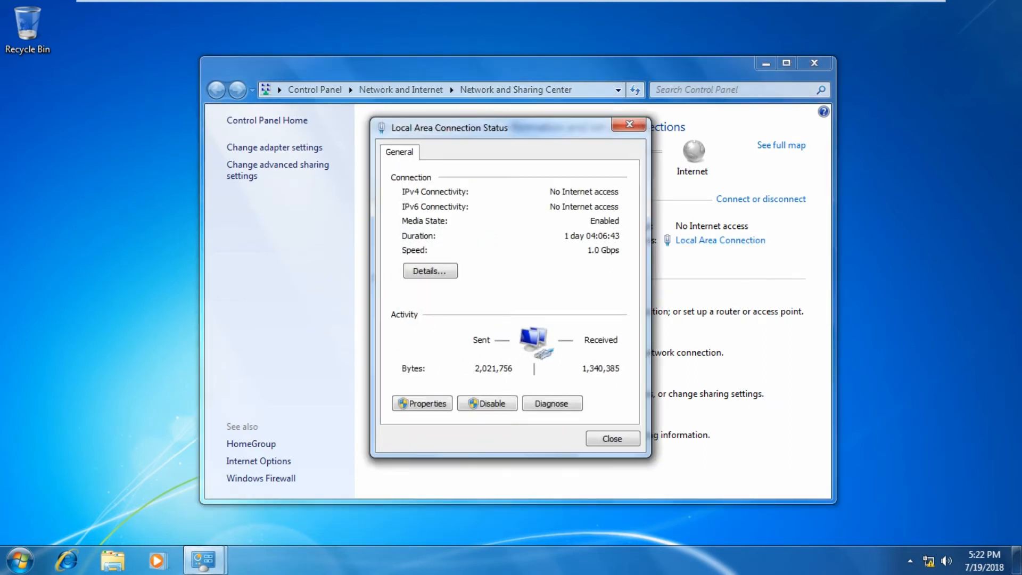
left_click(430, 271)
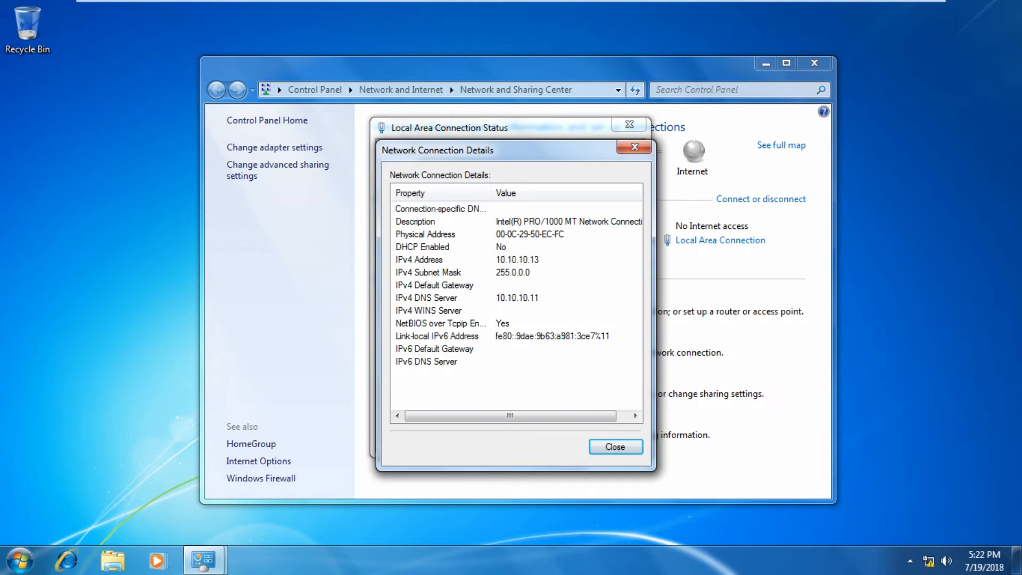
left_click(635, 146)
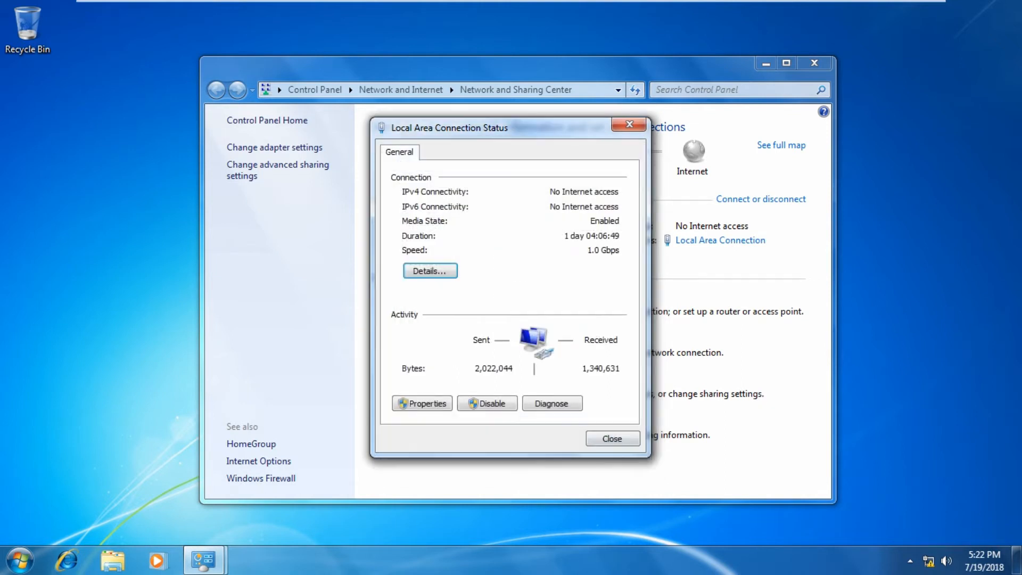
left_click(629, 125)
left_click(815, 63)
Refresh the desktop and dismiss the stray desktop menu and Start menu
right_click(610, 148)
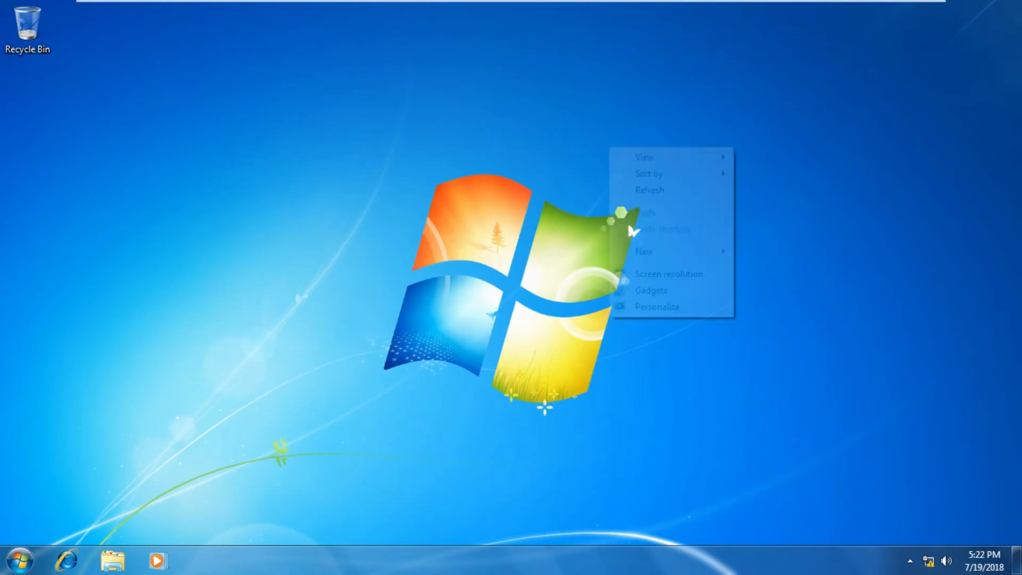
left_click(650, 189)
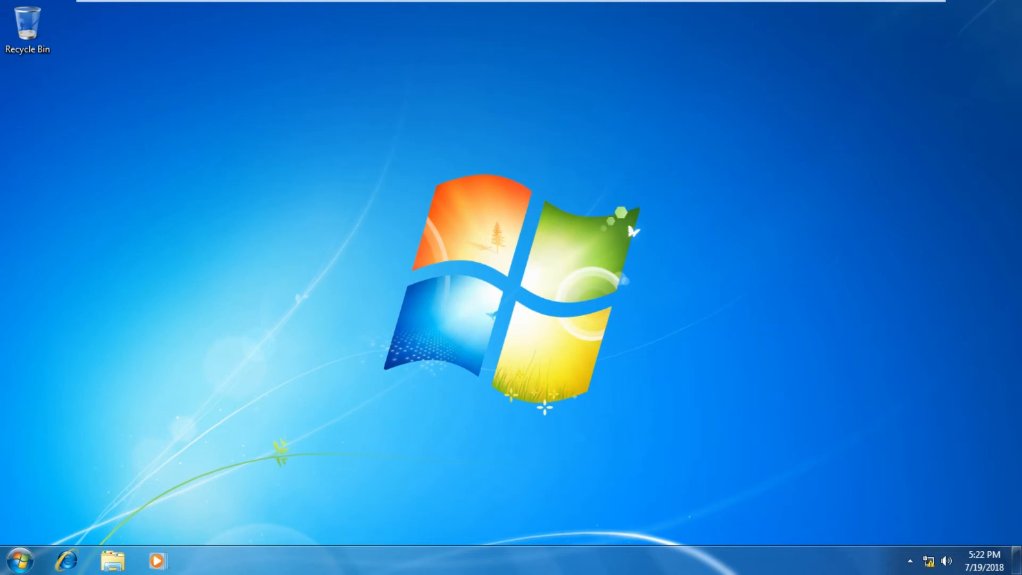
right_click(283, 128)
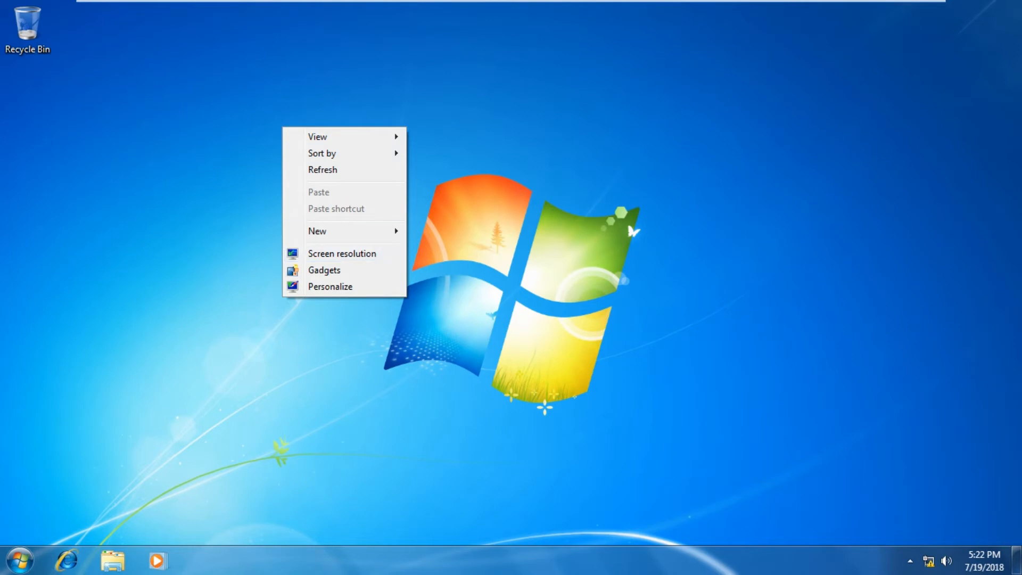
mouse_move(346, 231)
left_click(235, 383)
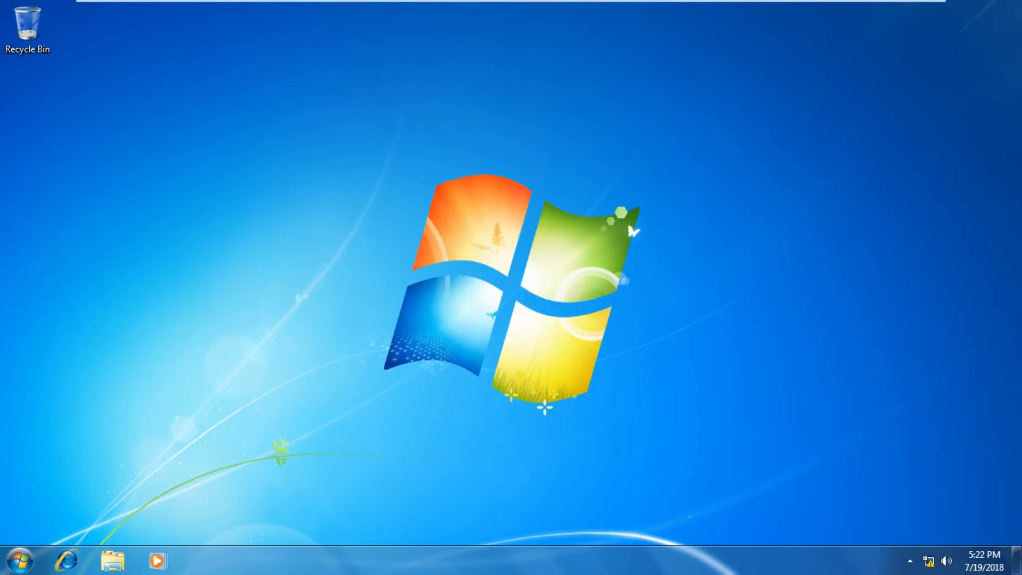
left_click(20, 561)
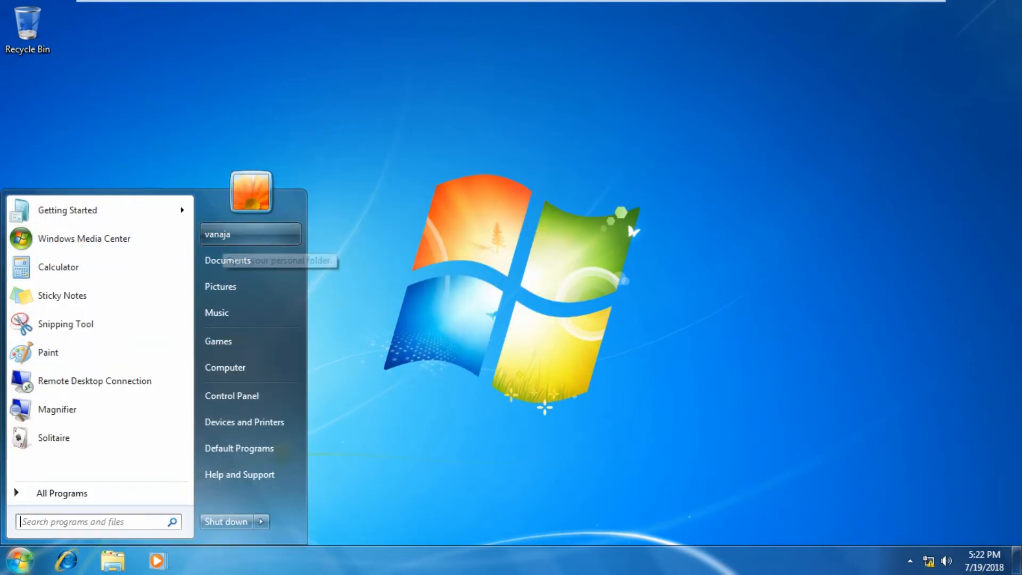
key("Escape")
Create a new desktop folder named 'test data for' plus the user's name, fixing the extra letter
right_click(196, 100)
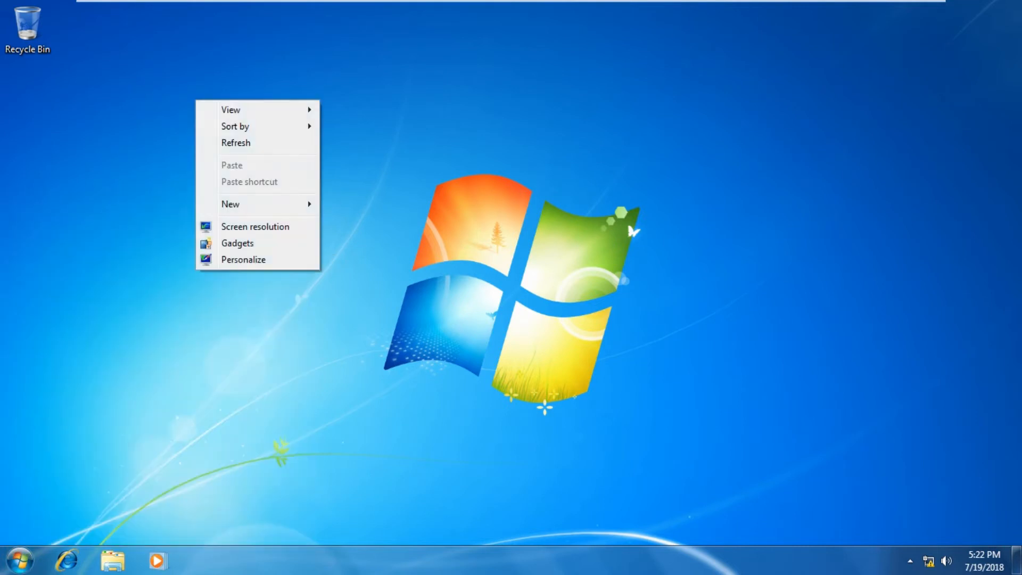
mouse_move(256, 204)
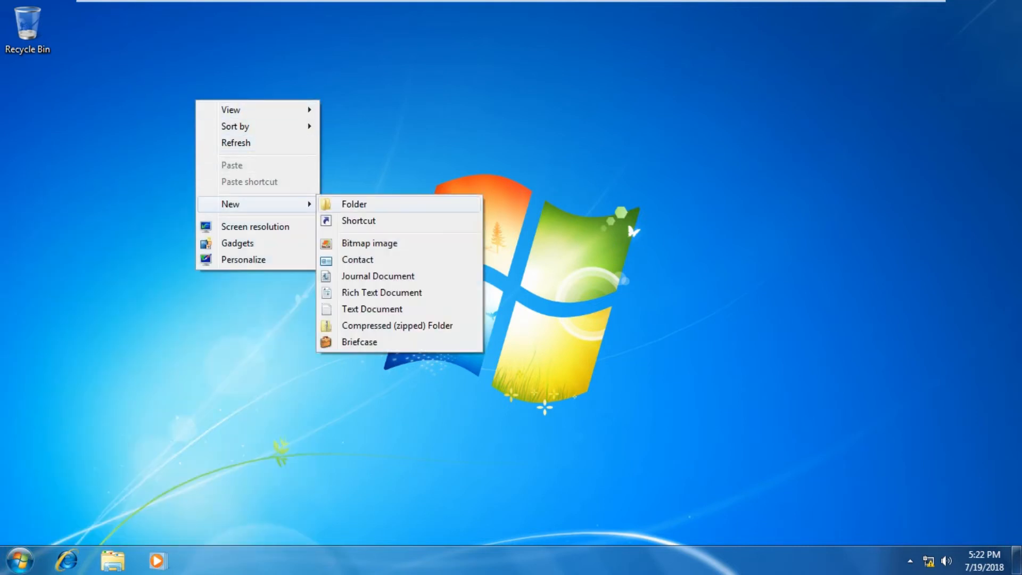
left_click(354, 204)
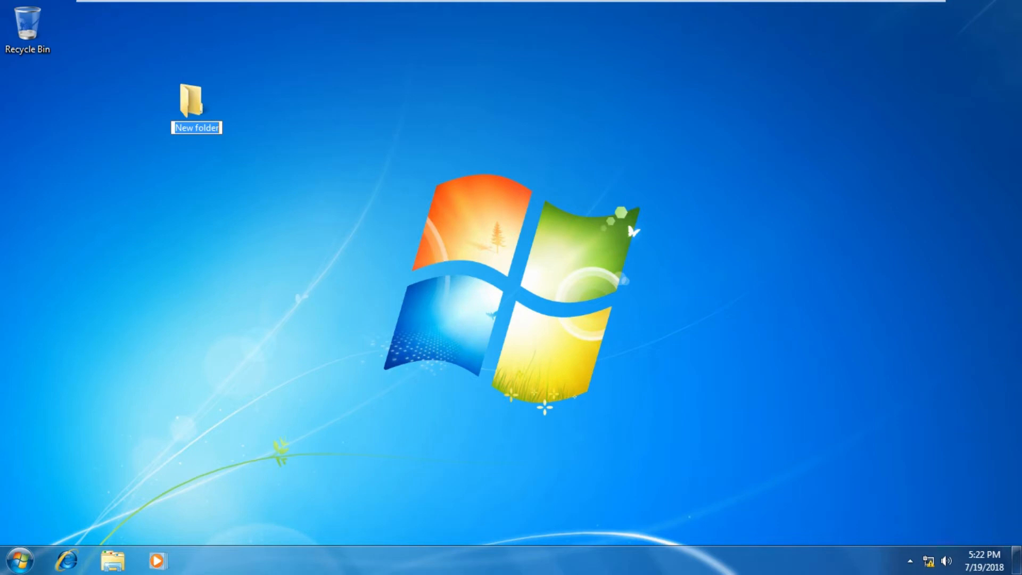
type("tes")
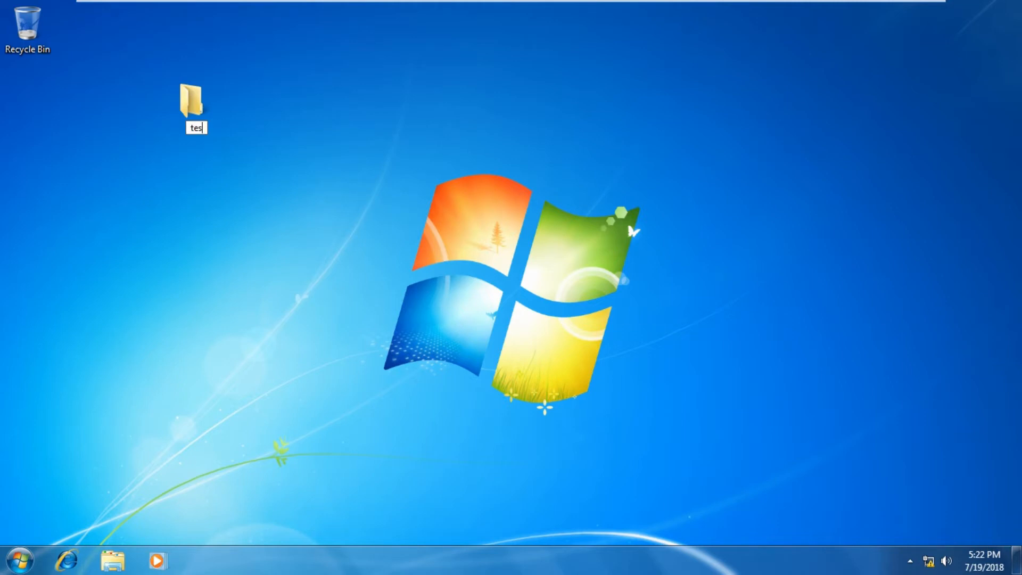
type("t data for ")
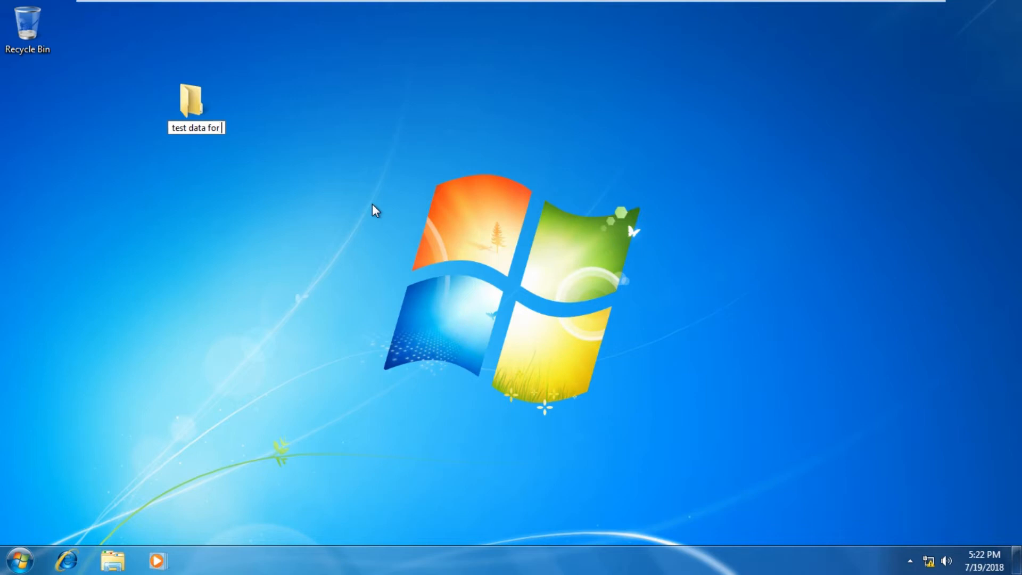
type("vanajaq")
key("BackSpace")
Confirm the folder name and create a Rich Text Document inside it named important
key("Return")
key("Return")
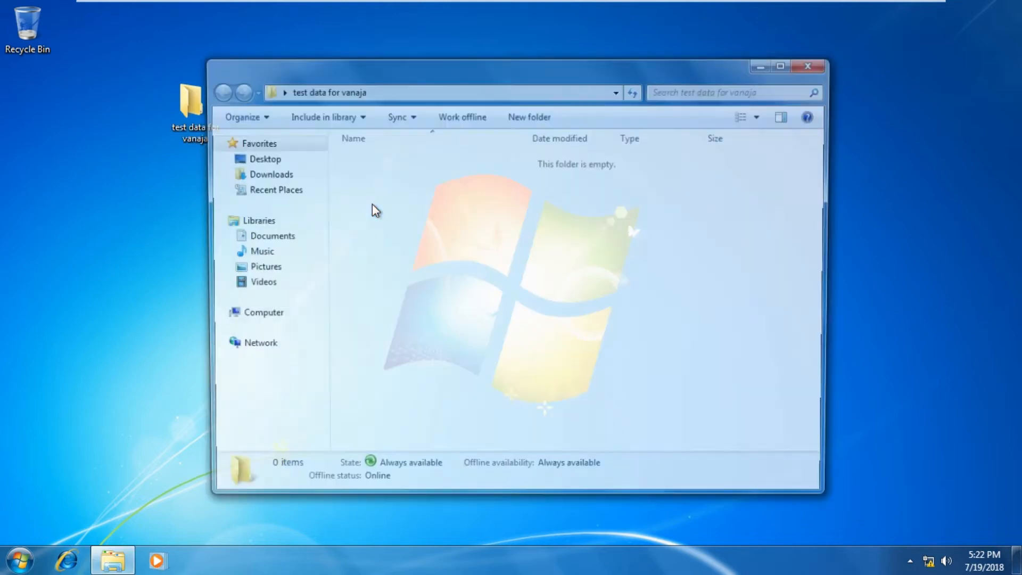
right_click(654, 226)
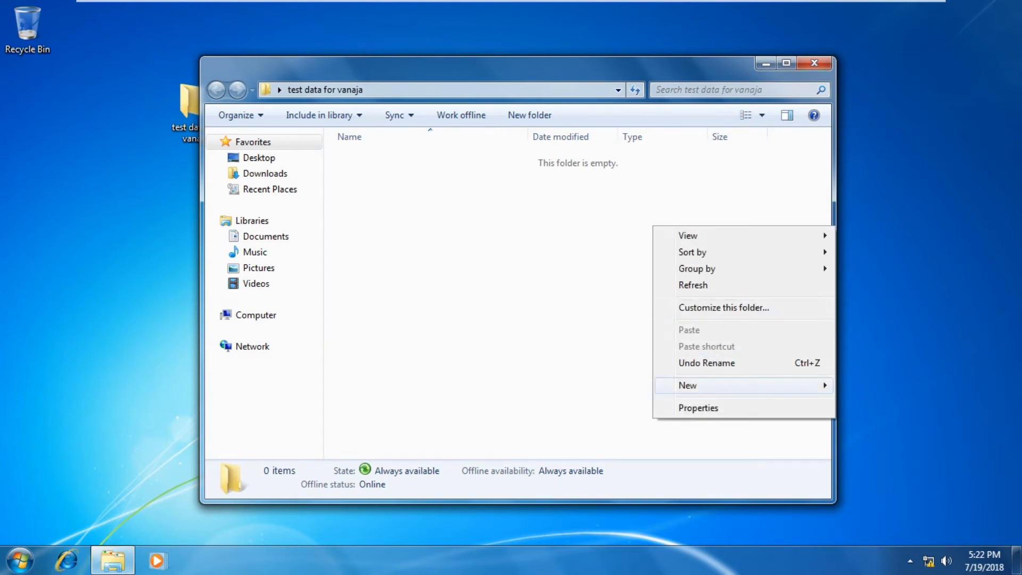
mouse_move(713, 386)
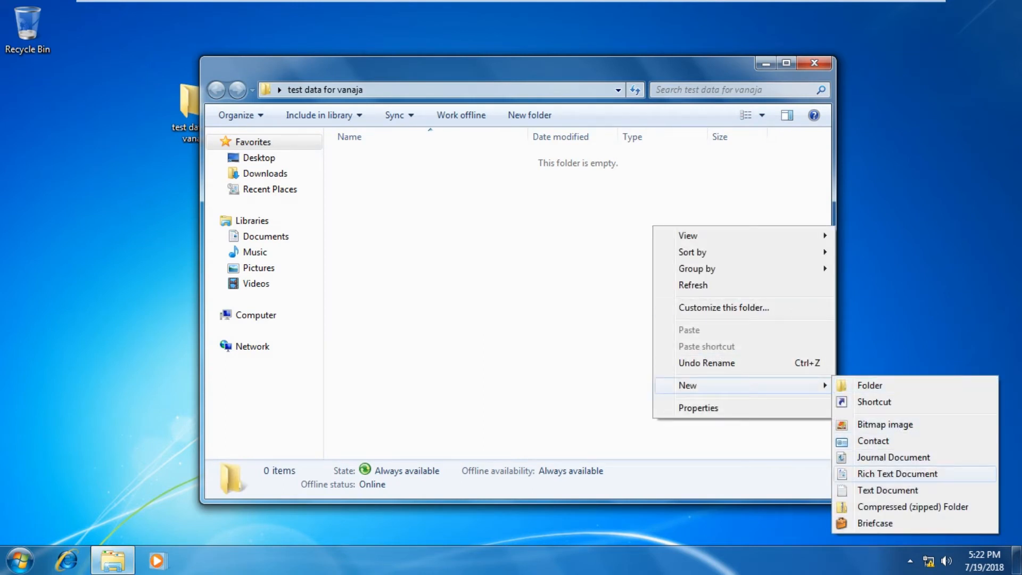
left_click(898, 474)
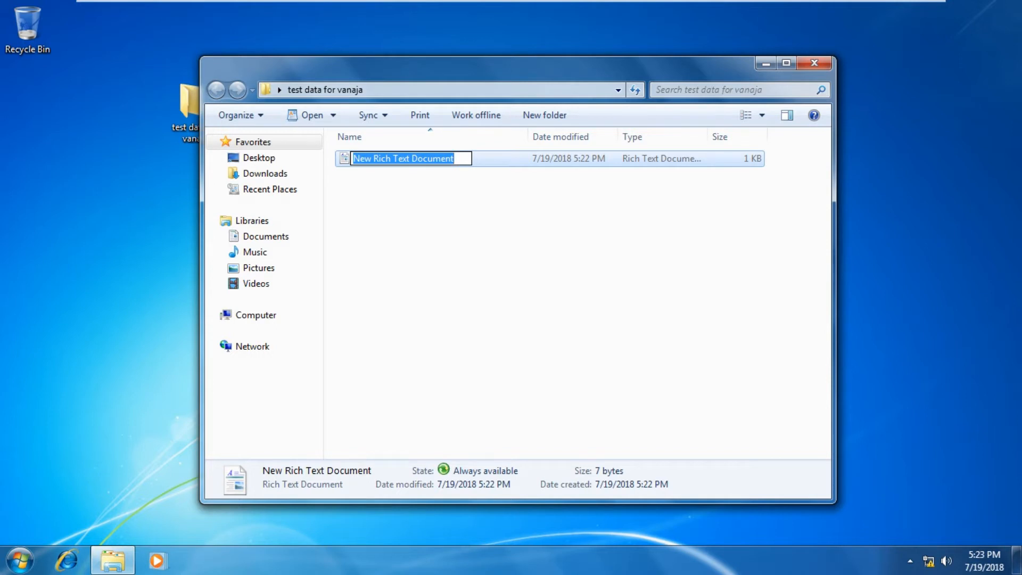
type("test")
key("BackSpace")
key("BackSpace")
key("BackSpace")
key("BackSpace")
type("file")
key("BackSpace")
key("BackSpace")
key("BackSpace")
key("BackSpace")
type("important")
key("Return")
Enter 'hi friends' in important, save and close it, and move the test folder icon left
key("Return")
type("hi friends")
key("Return")
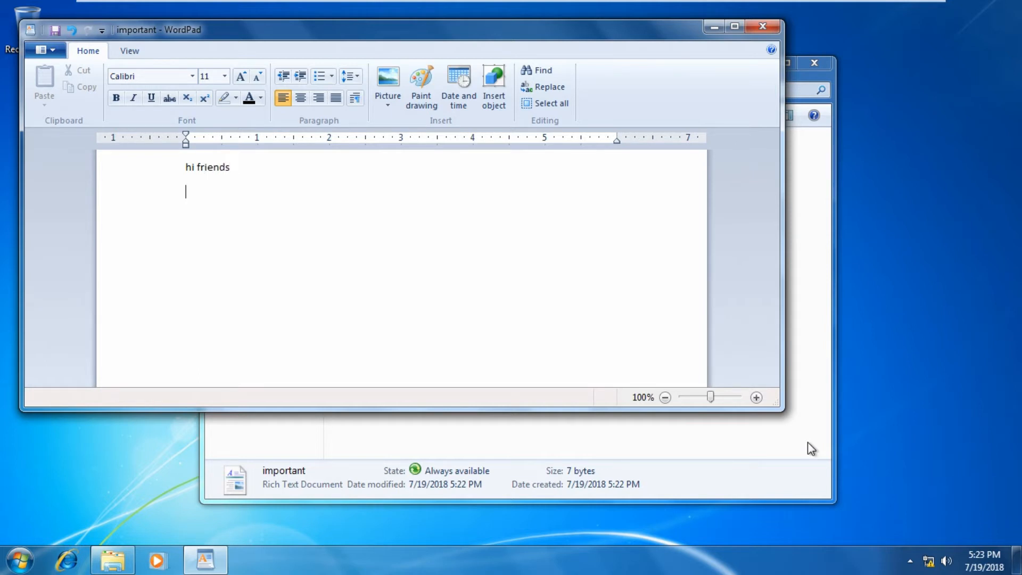
key("ctrl+s")
left_click(762, 26)
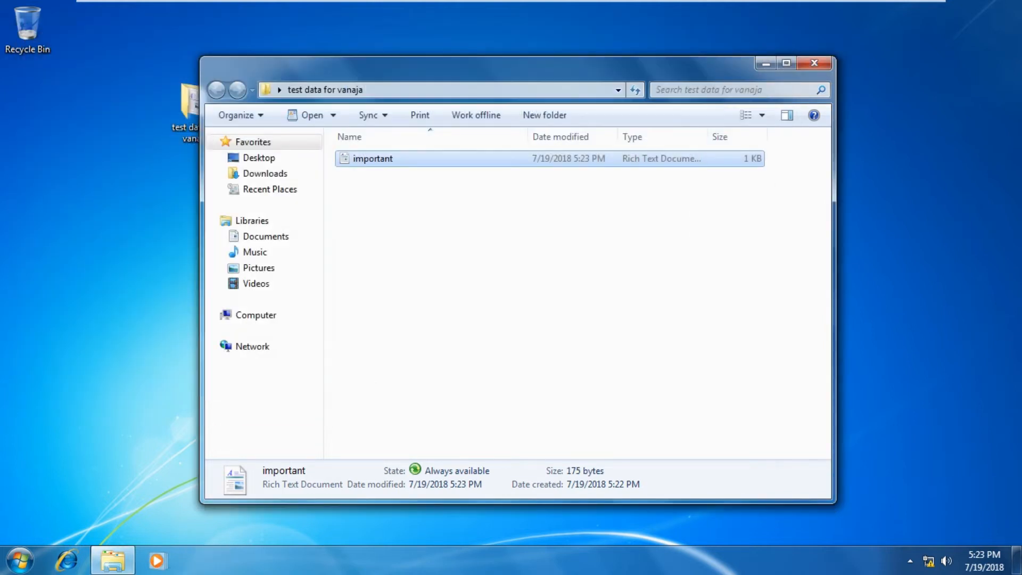
left_click(814, 63)
left_click_drag(195, 109, 82, 109)
right_click(243, 260)
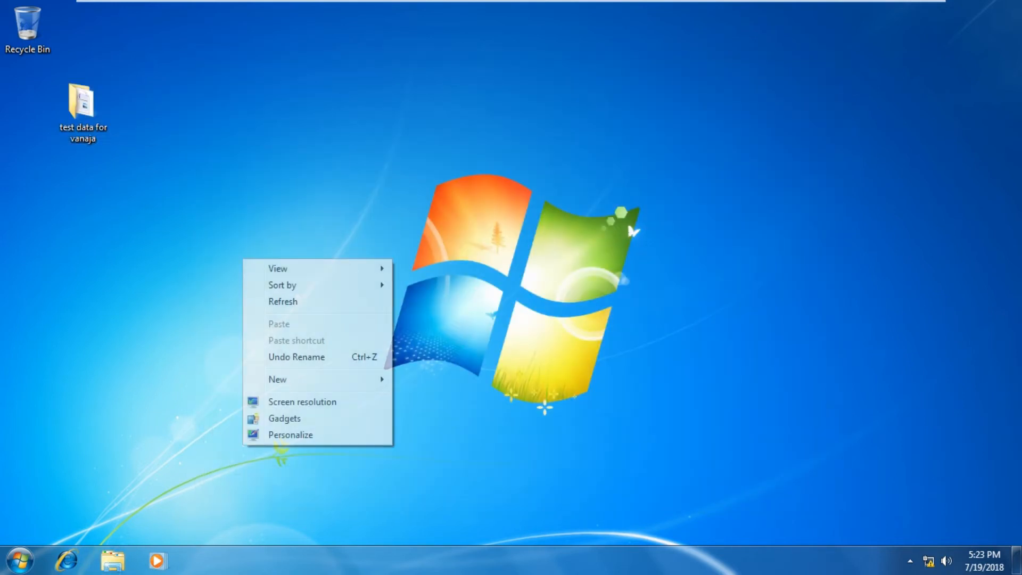
left_click(283, 301)
right_click(315, 165)
left_click(346, 209)
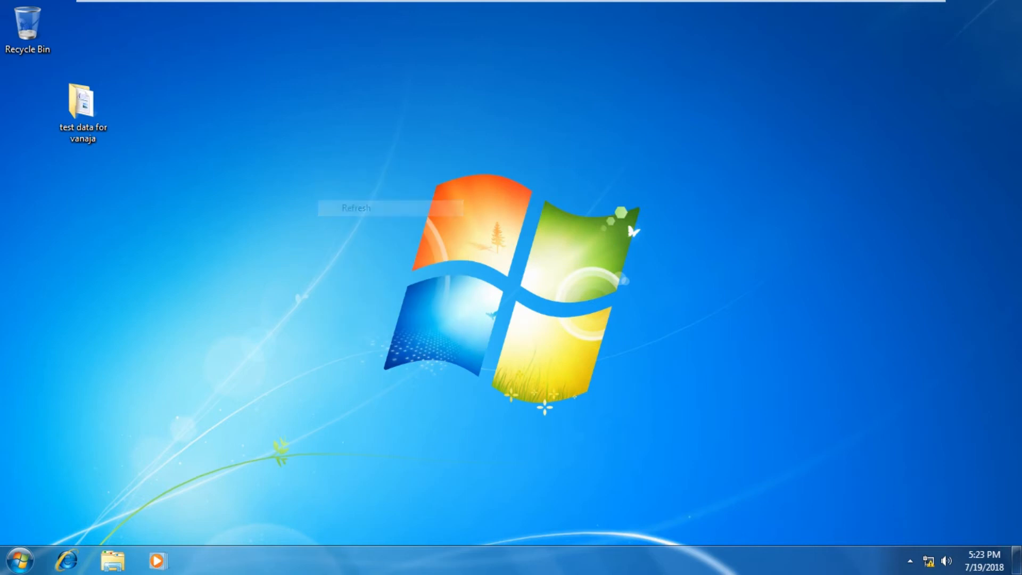
double_click(83, 109)
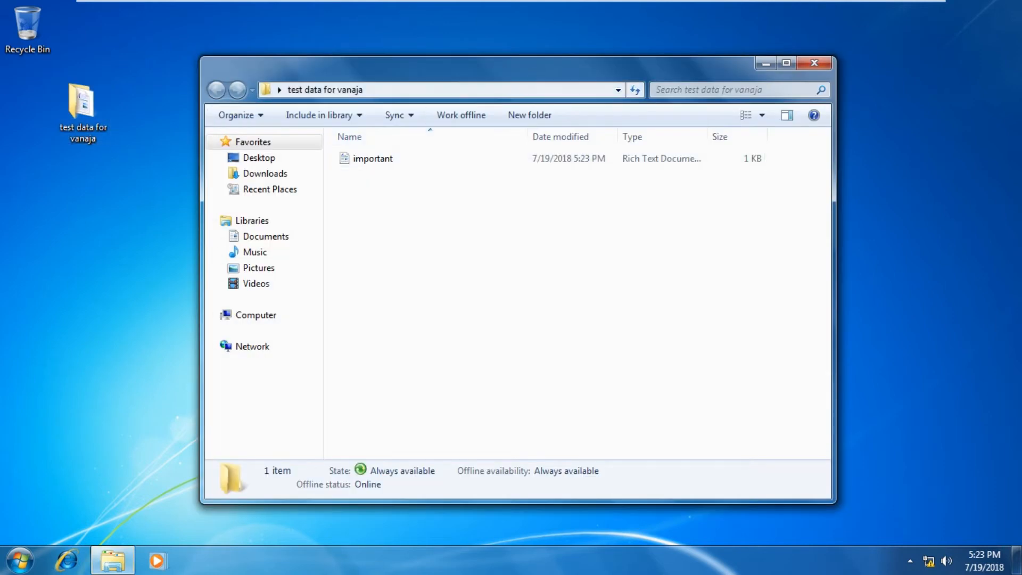
left_click(452, 90)
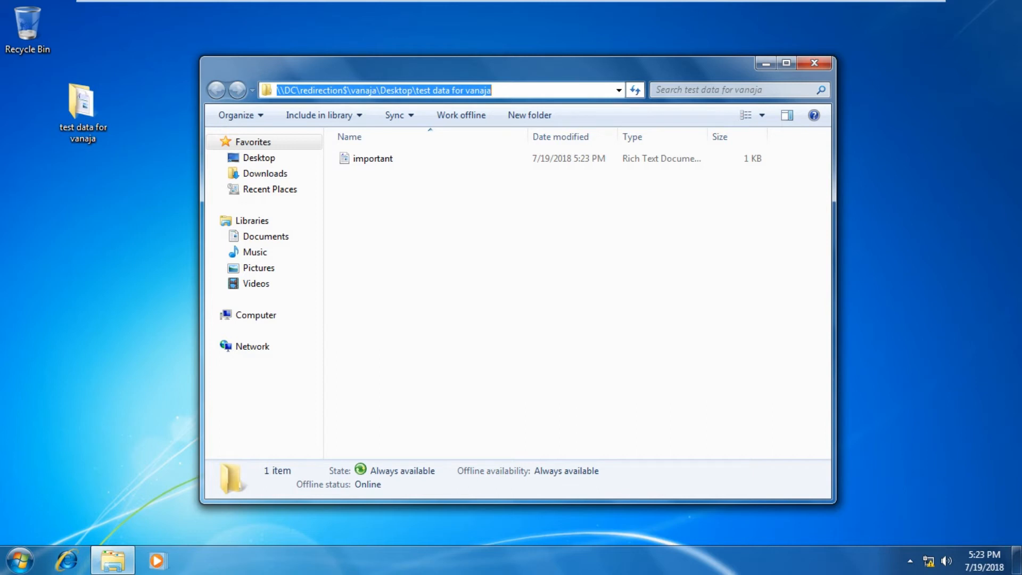
left_click(815, 63)
mouse_move(503, 10)
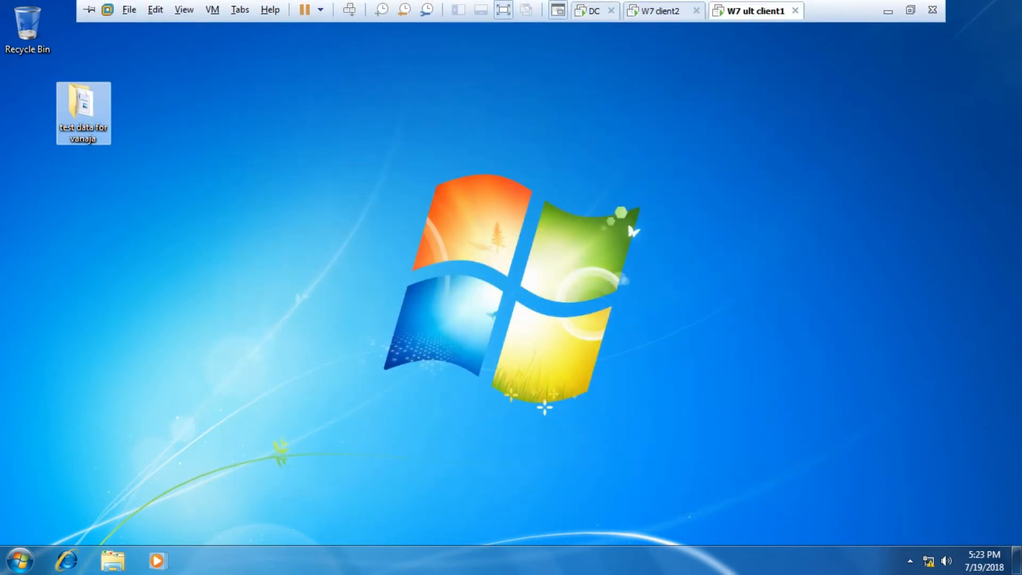
On the DC server VM, open C:\redirection in File Explorer
left_click(661, 11)
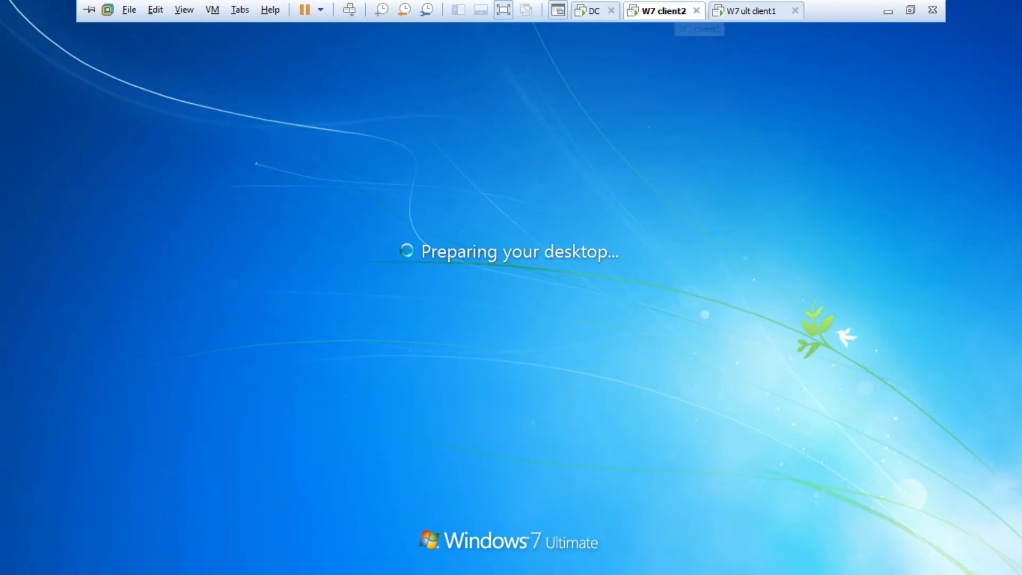
left_click(752, 11)
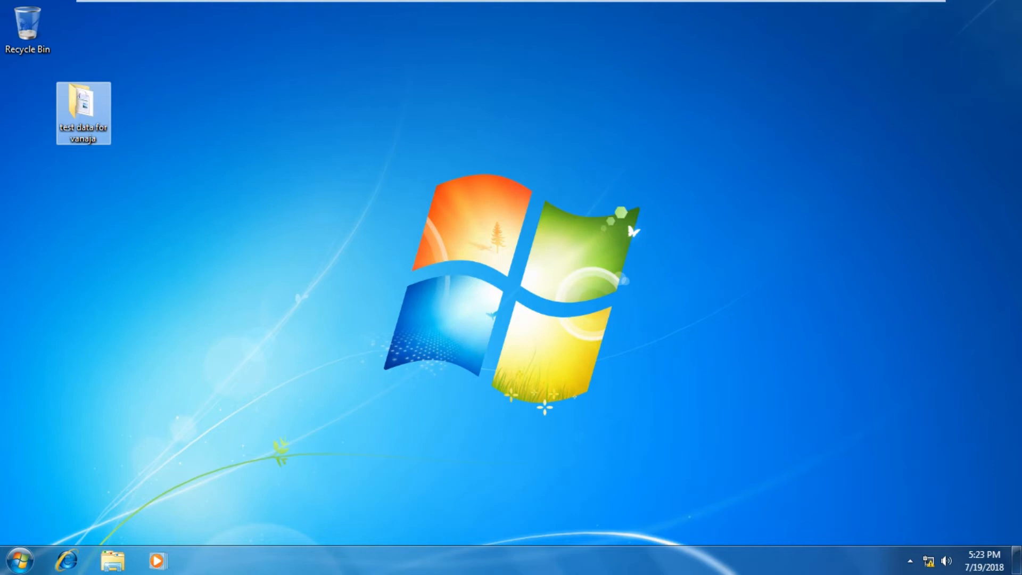
mouse_move(426, 1)
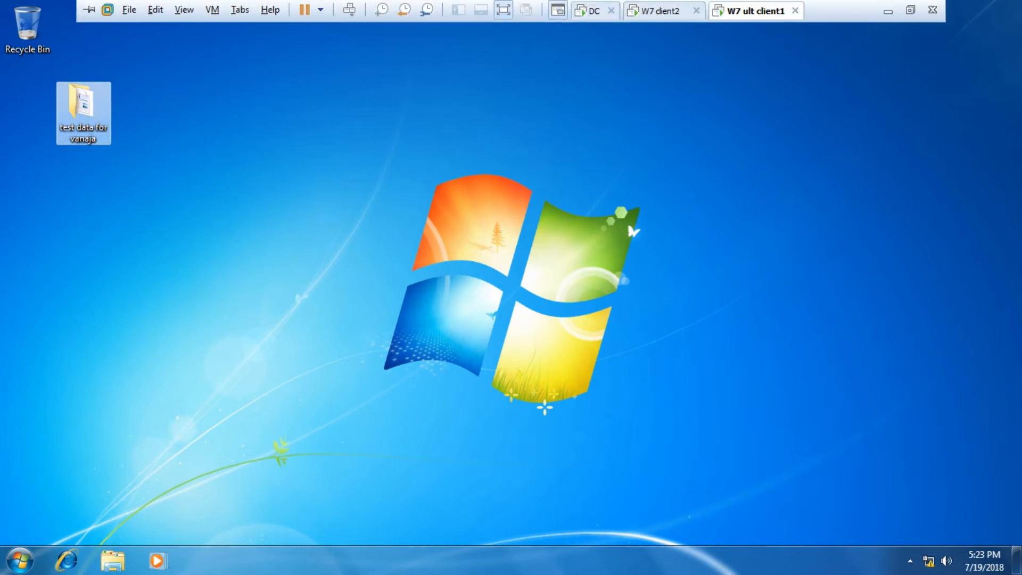
left_click(591, 10)
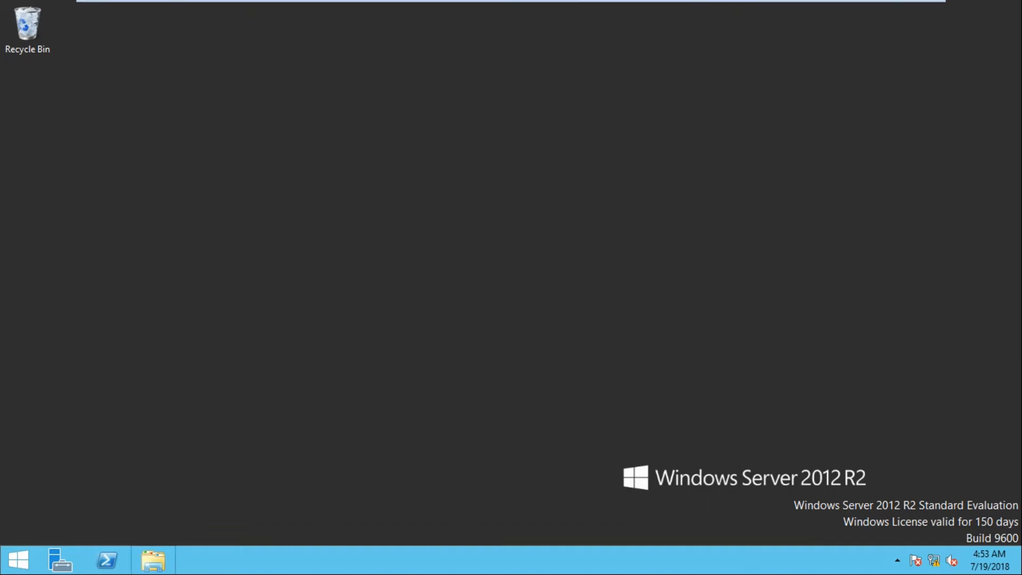
left_click(153, 560)
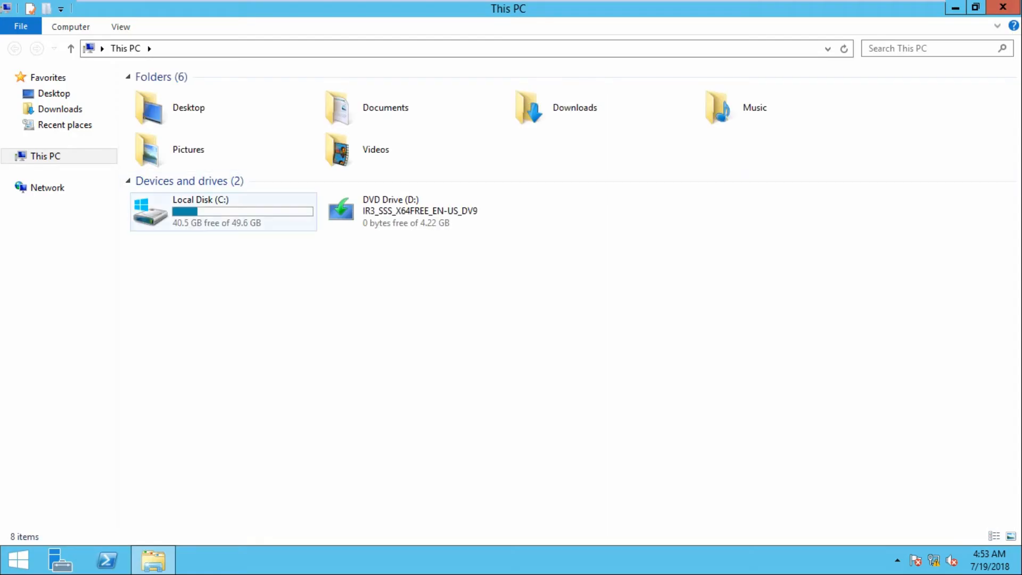
double_click(224, 206)
double_click(179, 173)
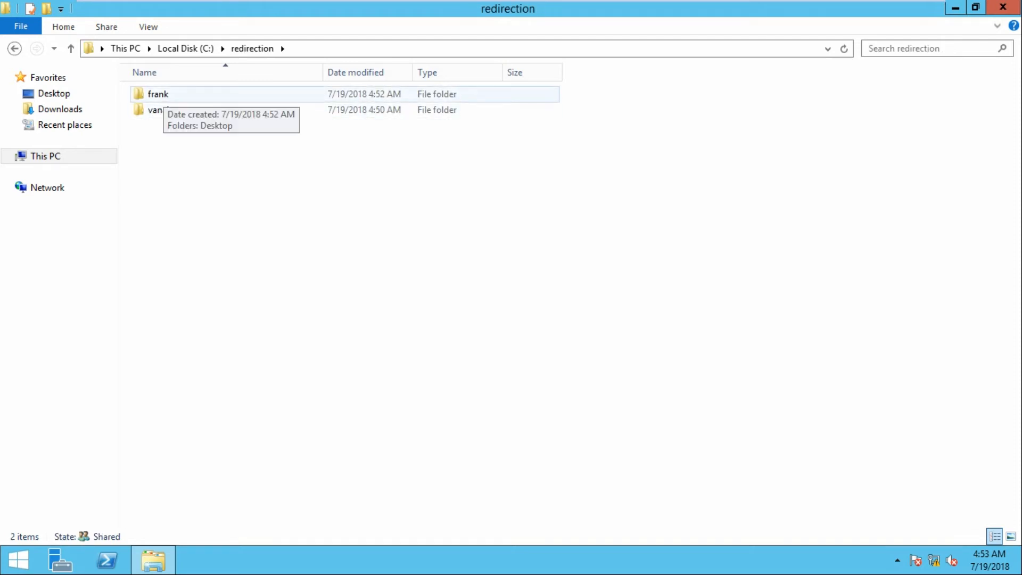
Check both users' redirected folders for their Desktop folders, then return to W7 ult client1
double_click(158, 94)
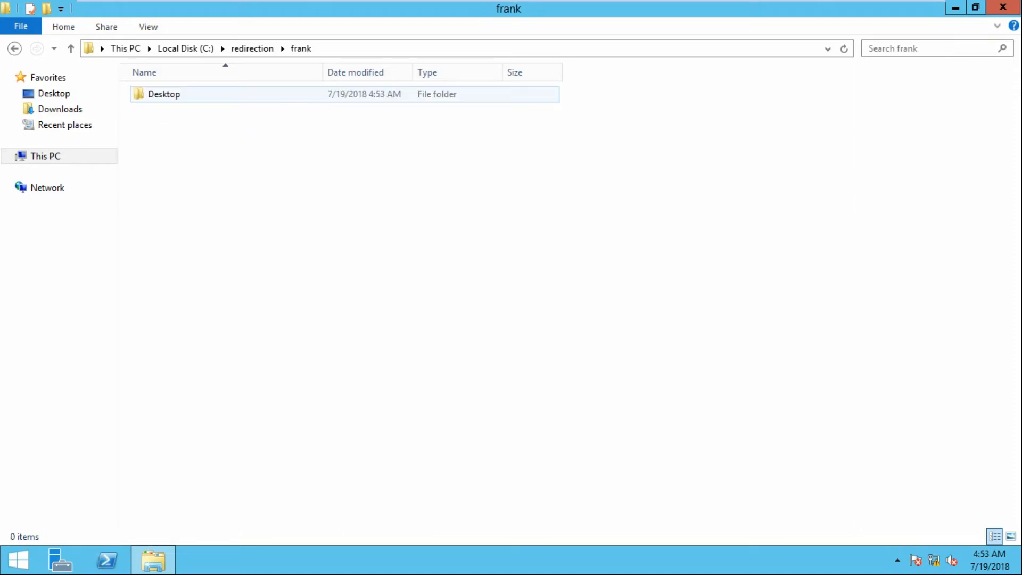
left_click(14, 49)
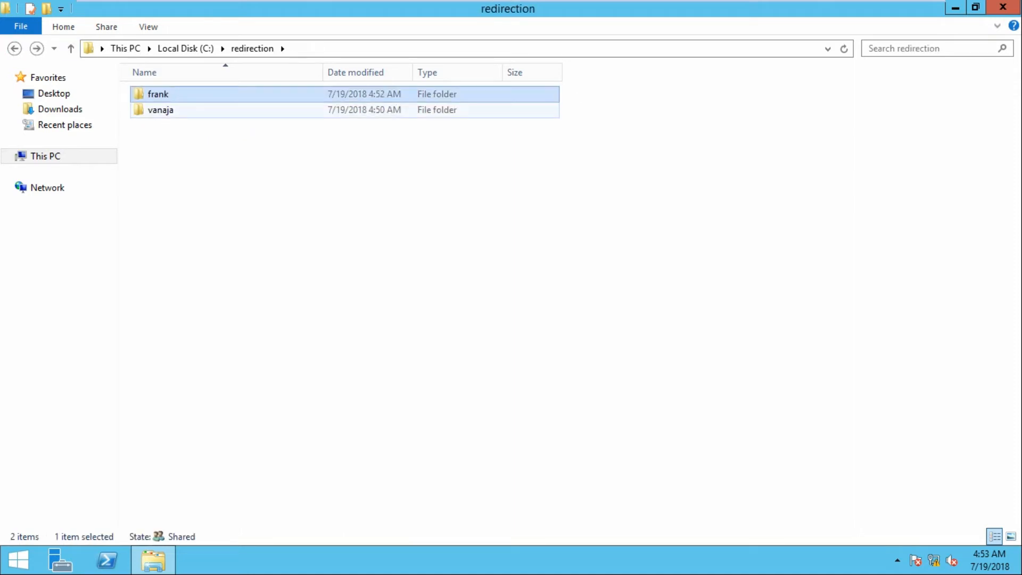
double_click(160, 109)
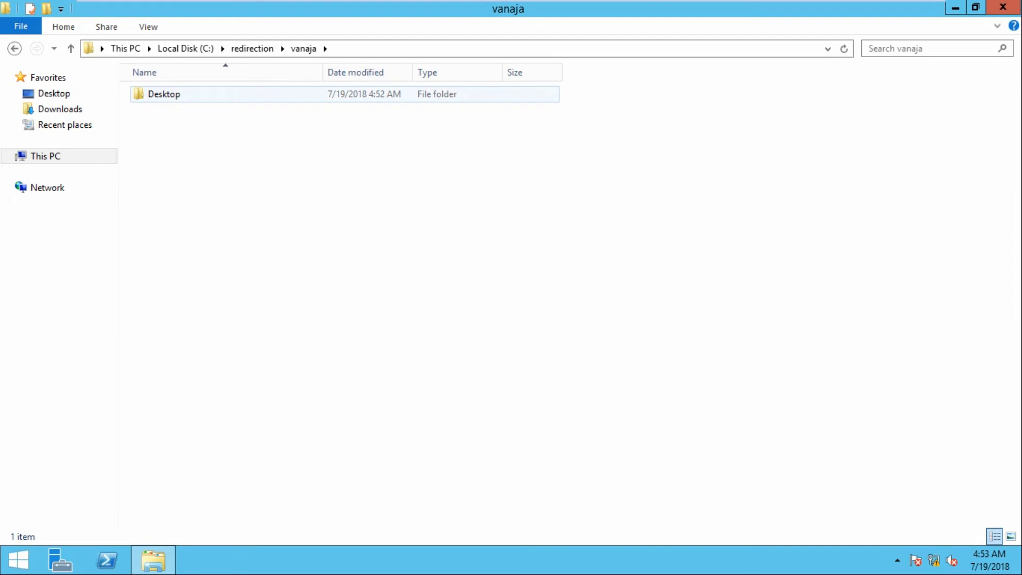
left_click(15, 48)
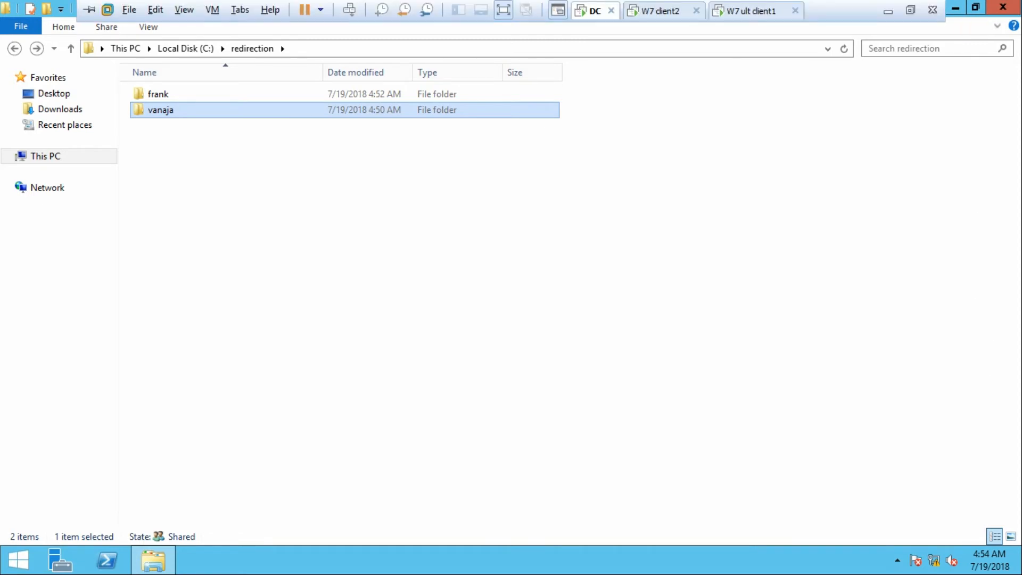
left_click(751, 11)
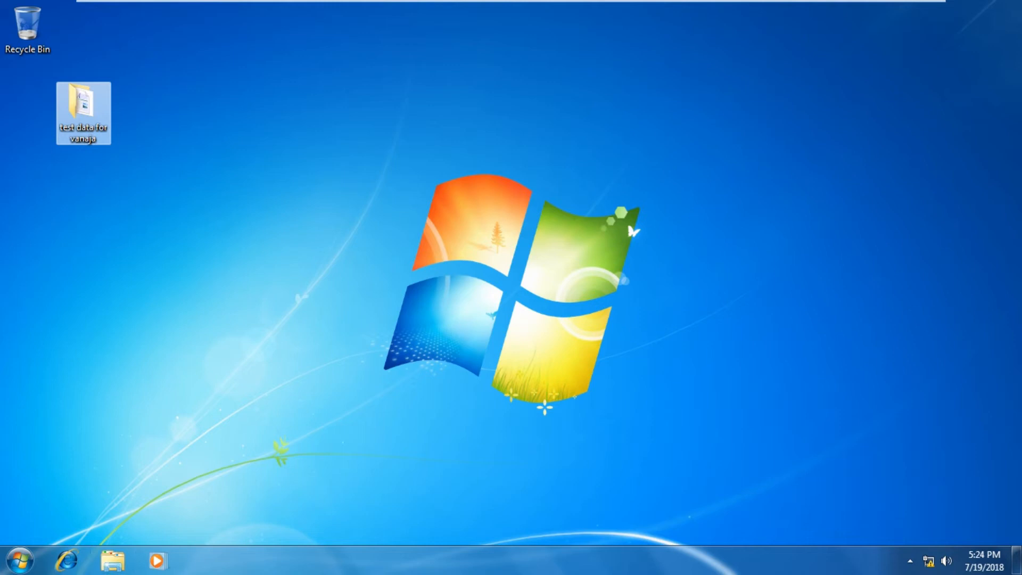
Create a folder named doc in Documents, check its storage path in the address bar, and close Explorer
left_click(112, 561)
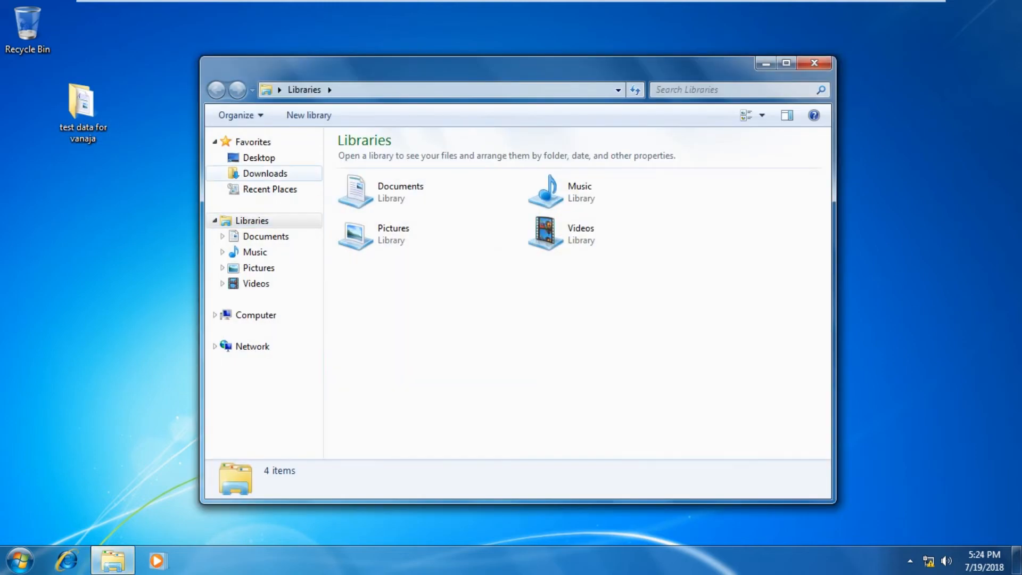
left_click(266, 236)
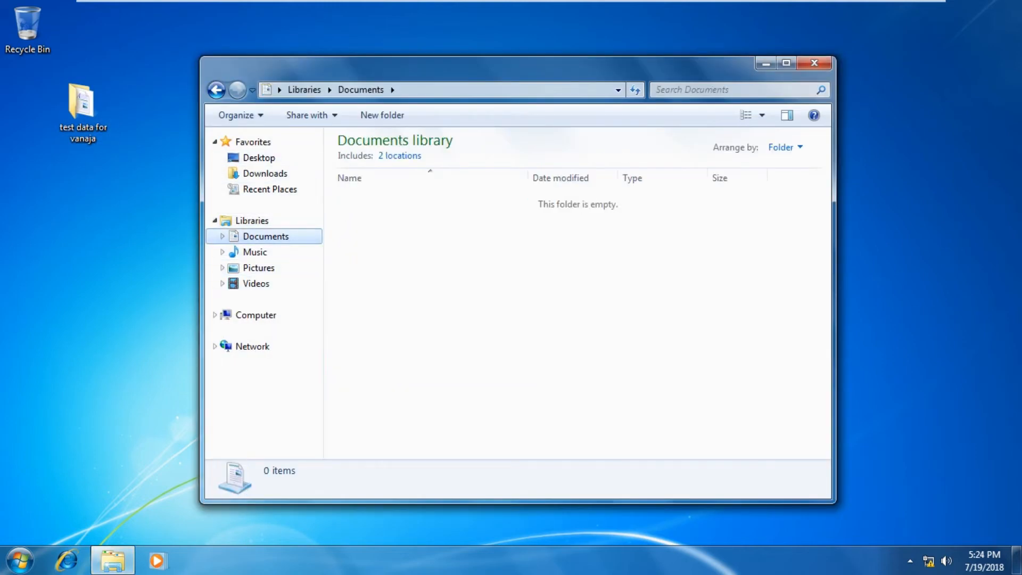
right_click(425, 293)
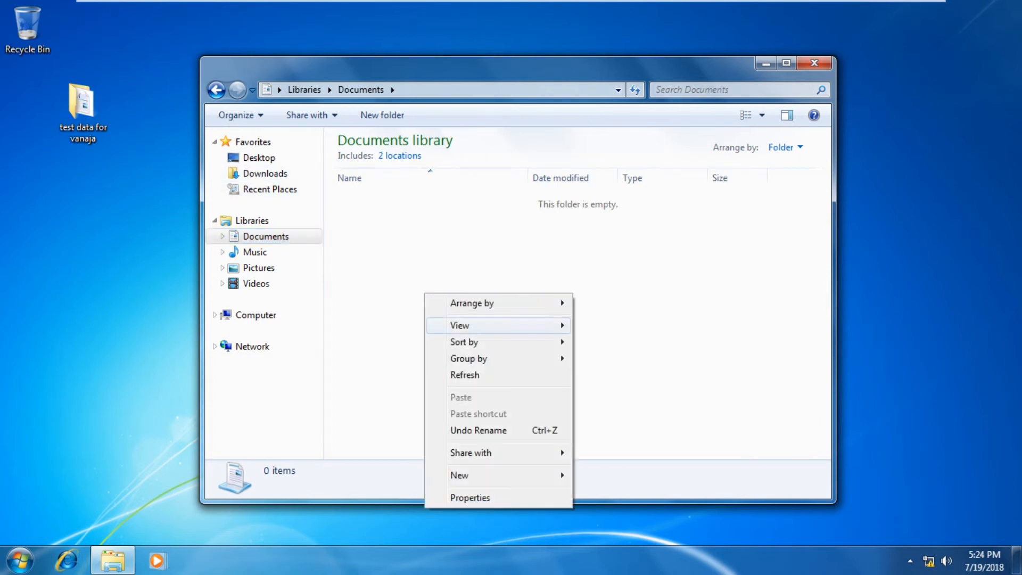
mouse_move(479, 475)
left_click(607, 337)
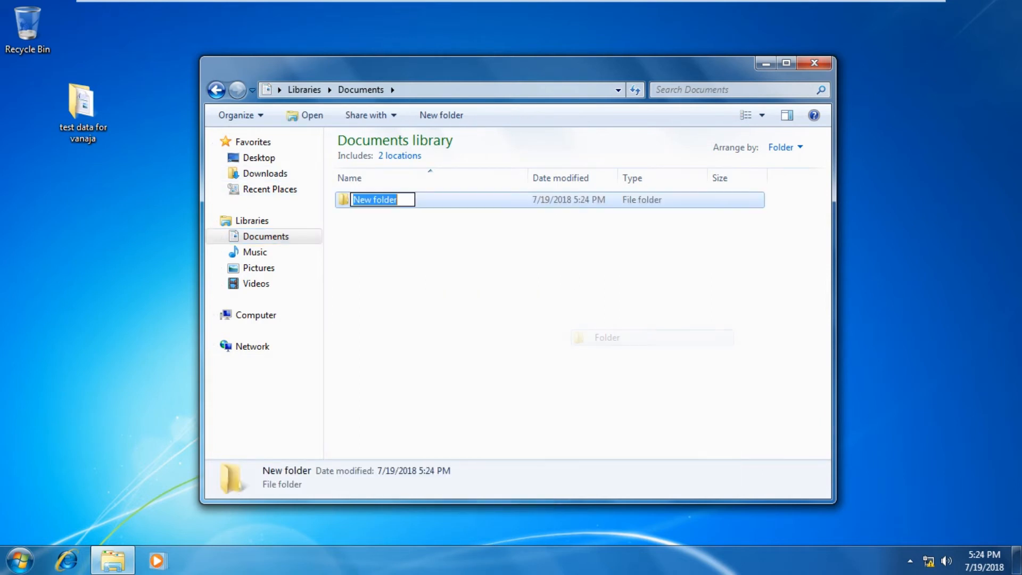
type("doc")
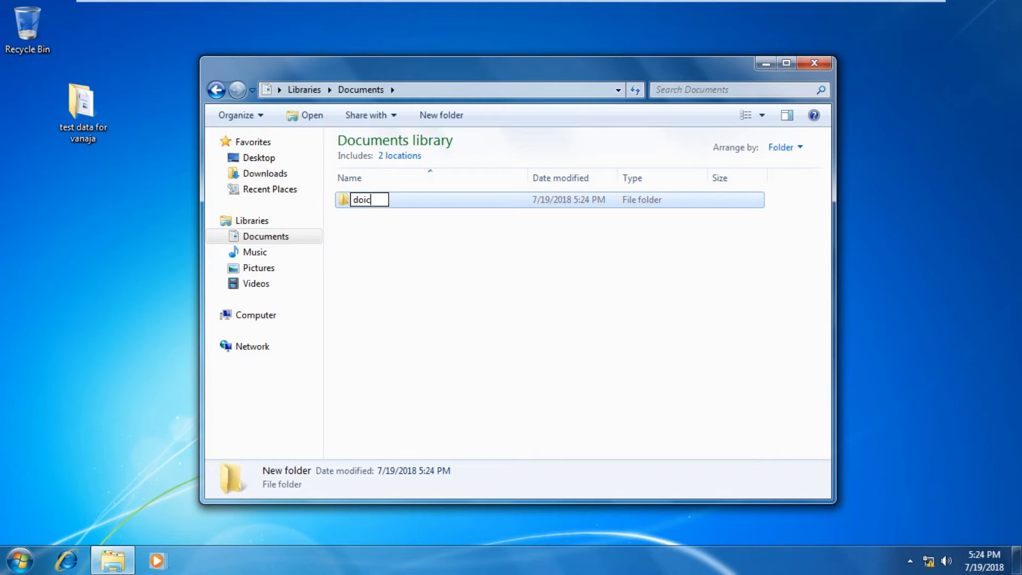
key("Return")
key("Return")
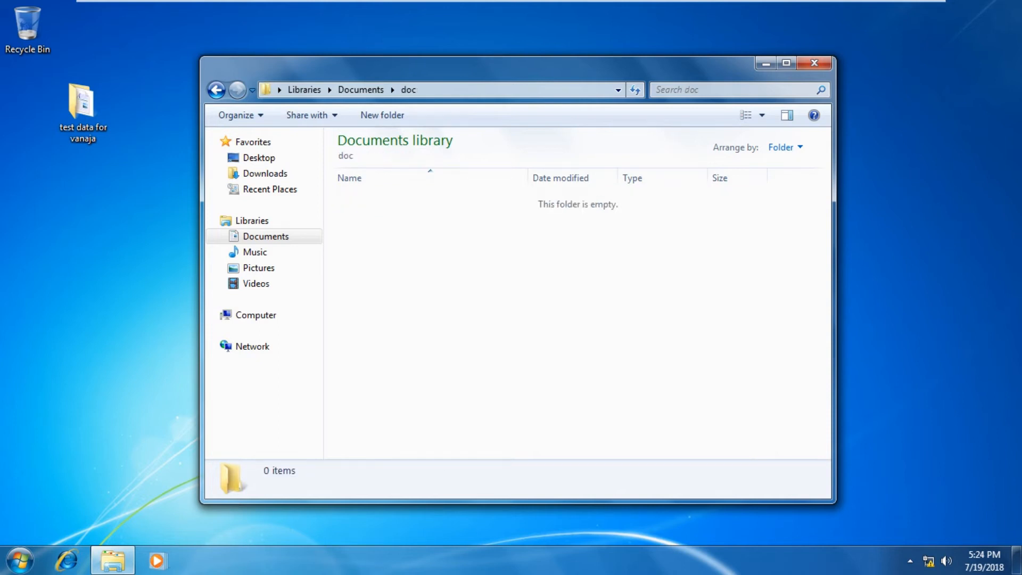
key("alt+d")
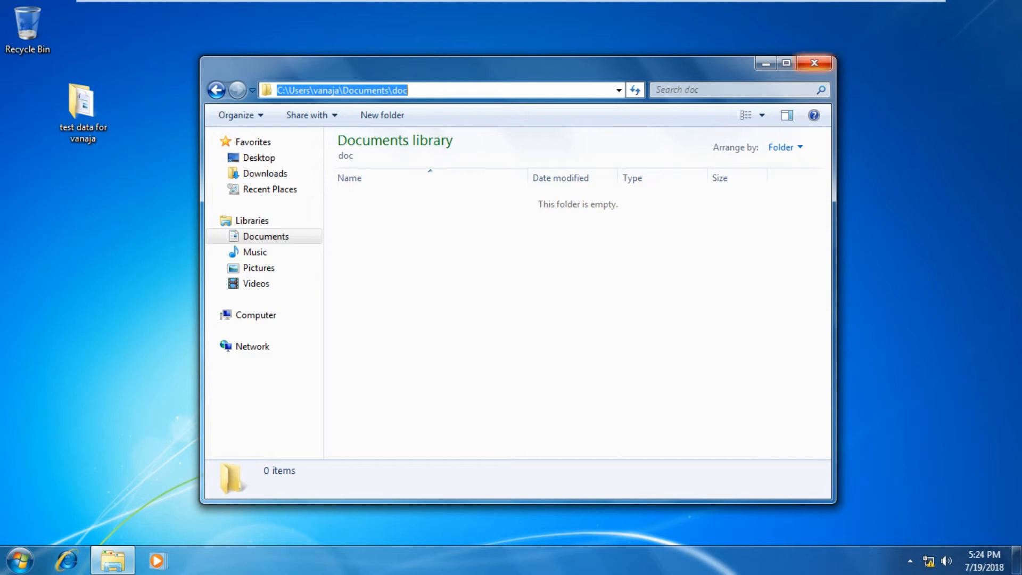
left_click(814, 63)
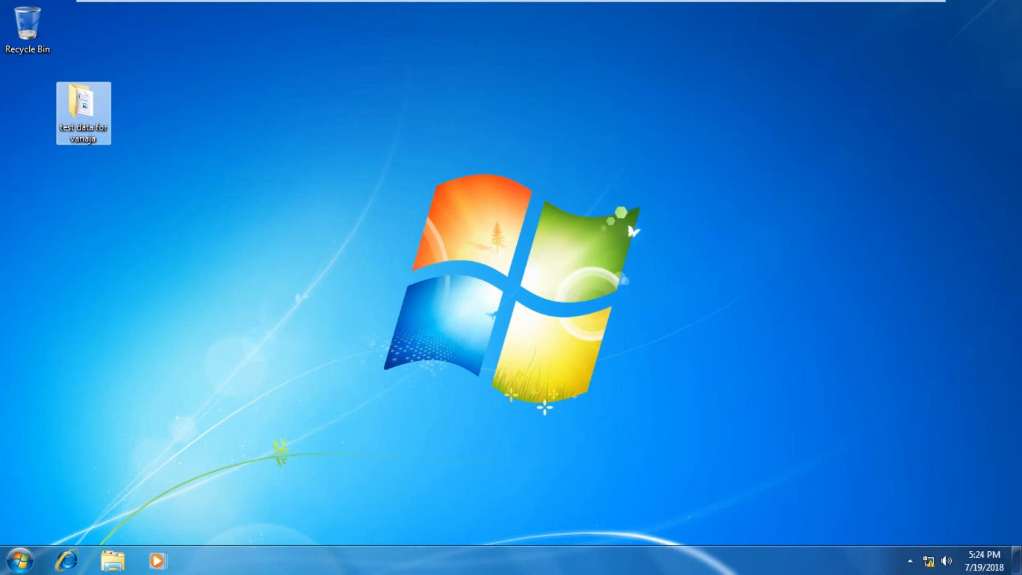
Recheck both users' redirected folders on the DC, then return to the W7 client desktop
left_click(592, 10)
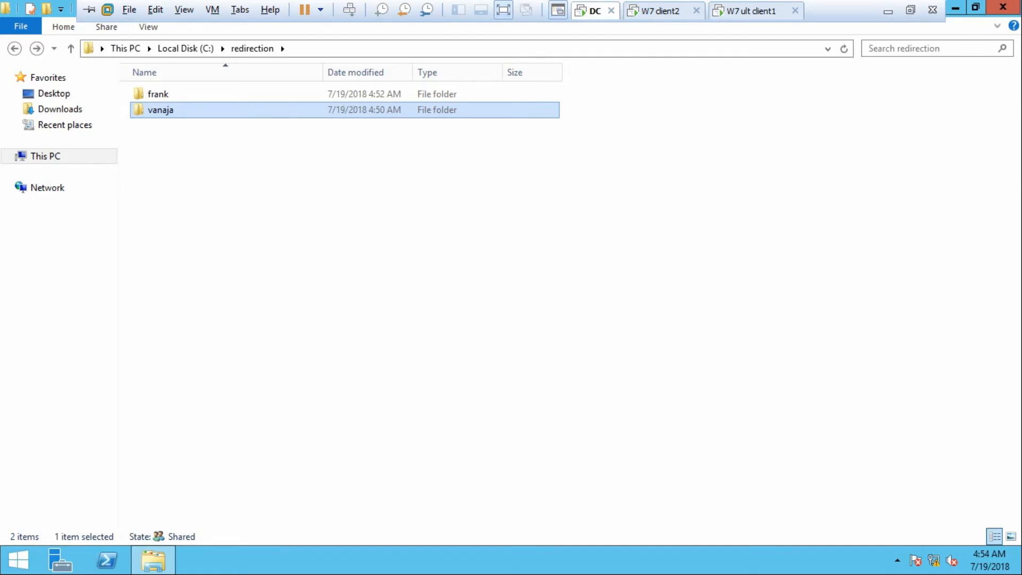
double_click(158, 94)
left_click(15, 49)
double_click(160, 110)
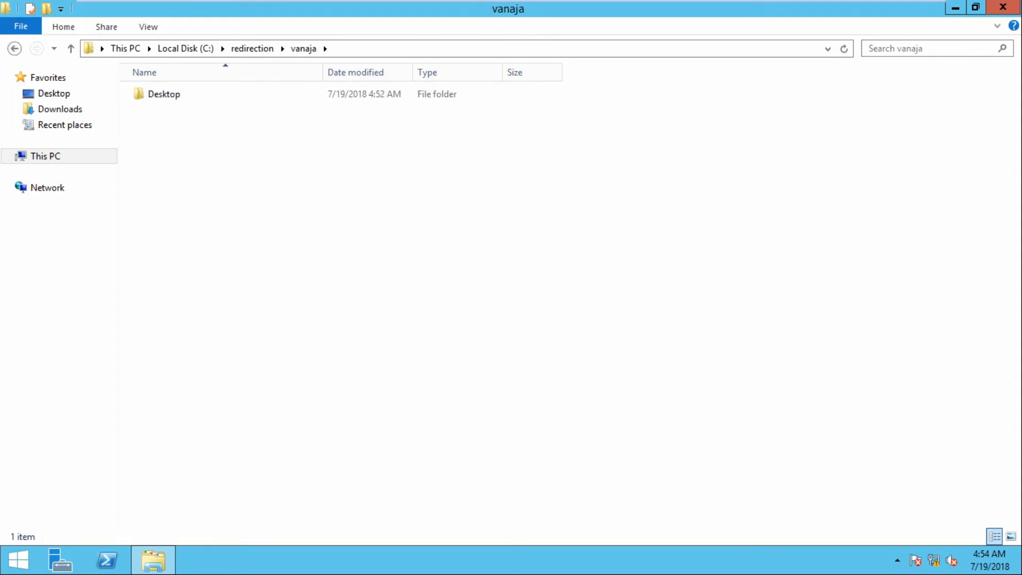
left_click(14, 48)
mouse_move(693, 11)
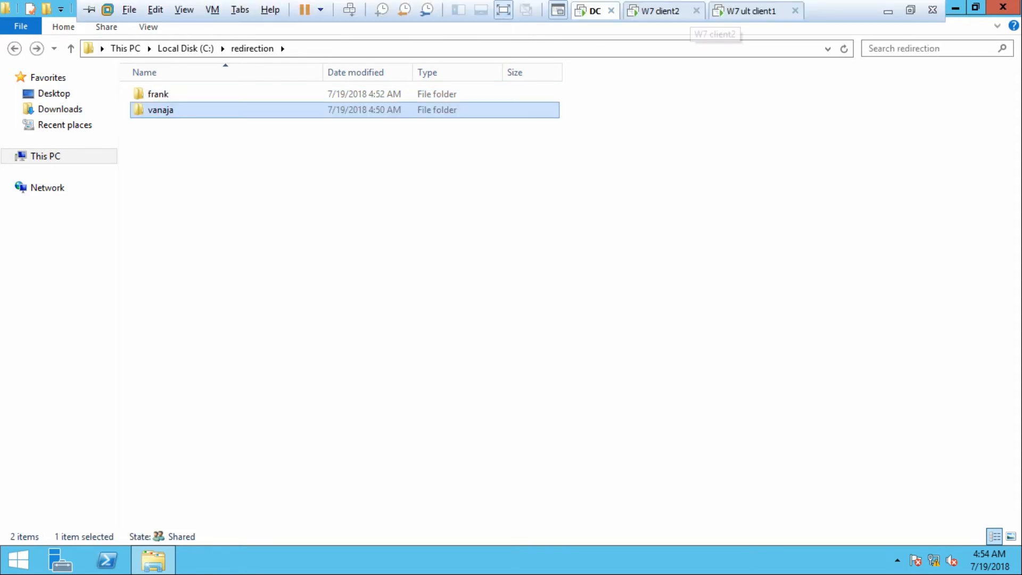
left_click(751, 10)
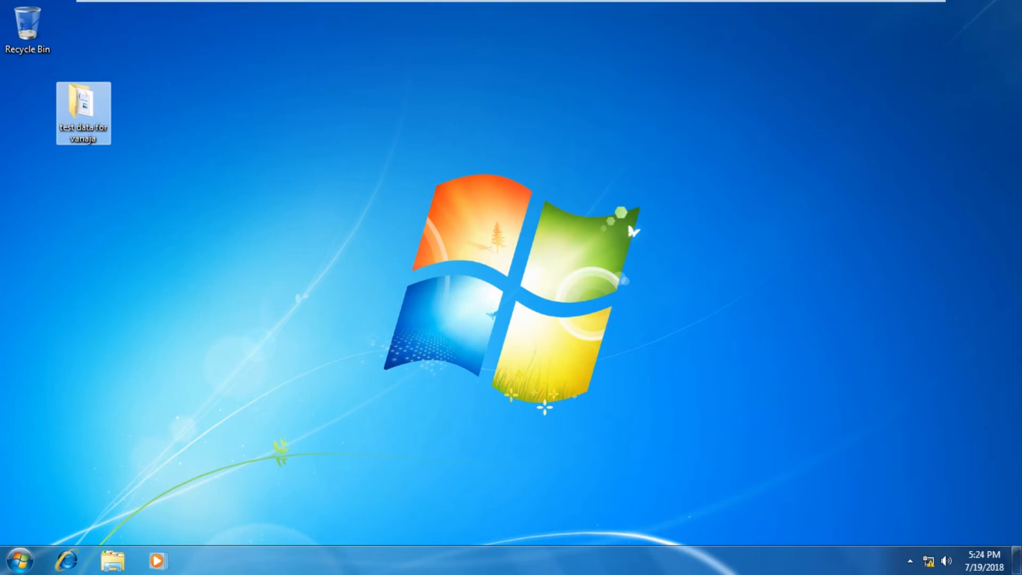
right_click(440, 163)
Enable the User's Files desktop icon in Desktop Icon Settings, apply it, and close Personalization
left_click(482, 341)
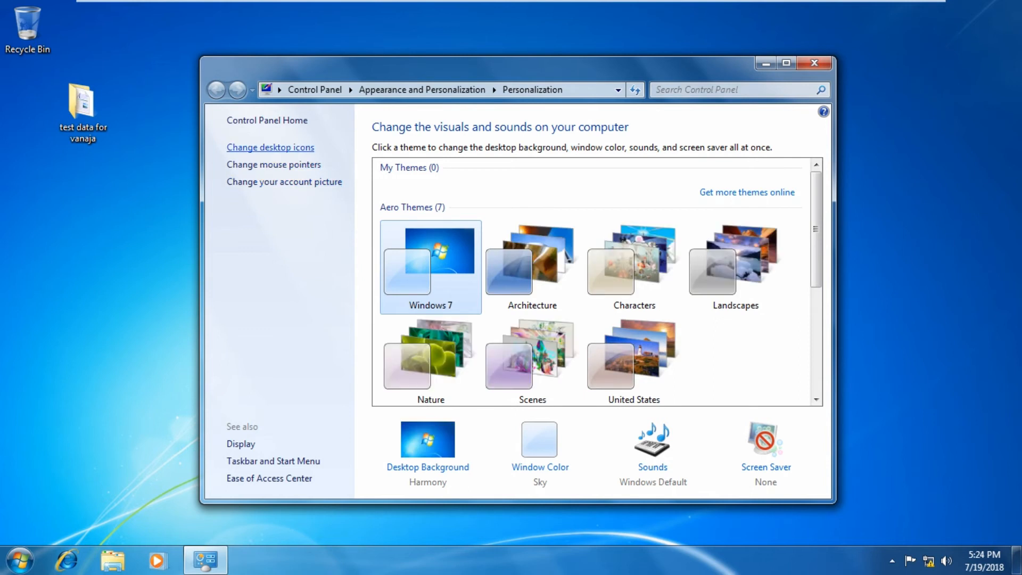
left_click(270, 147)
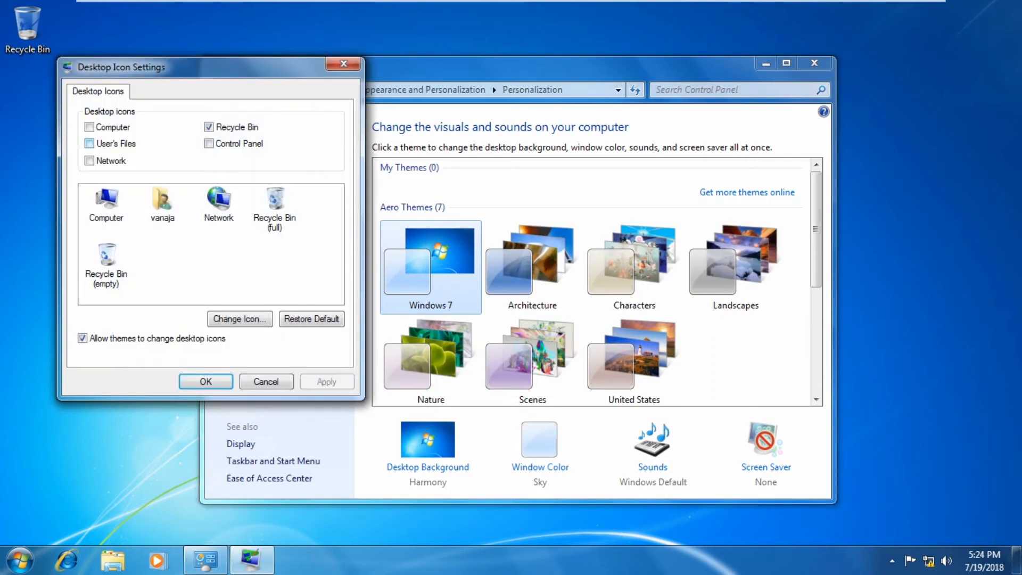
left_click(89, 143)
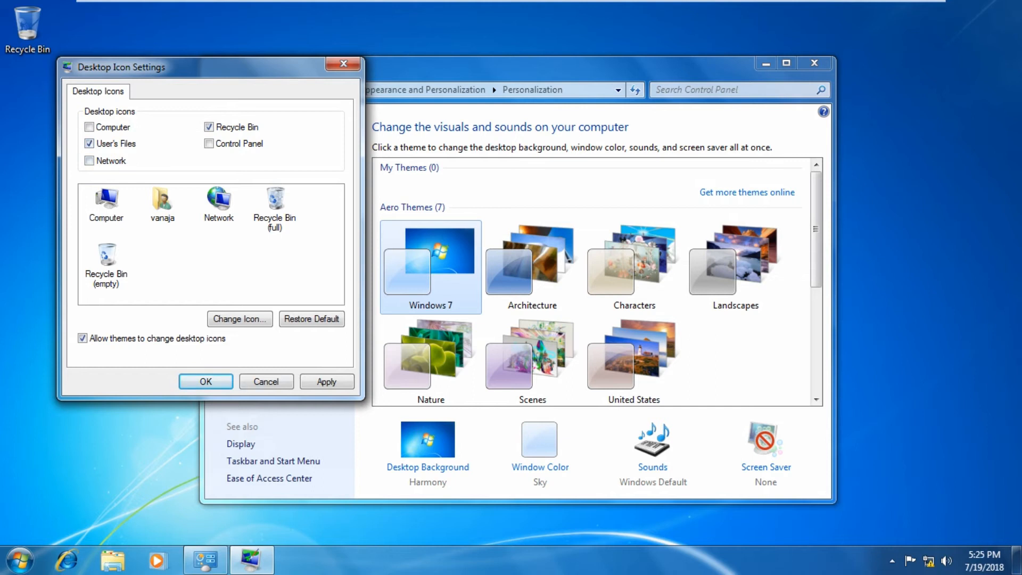
left_click(326, 382)
left_click(206, 382)
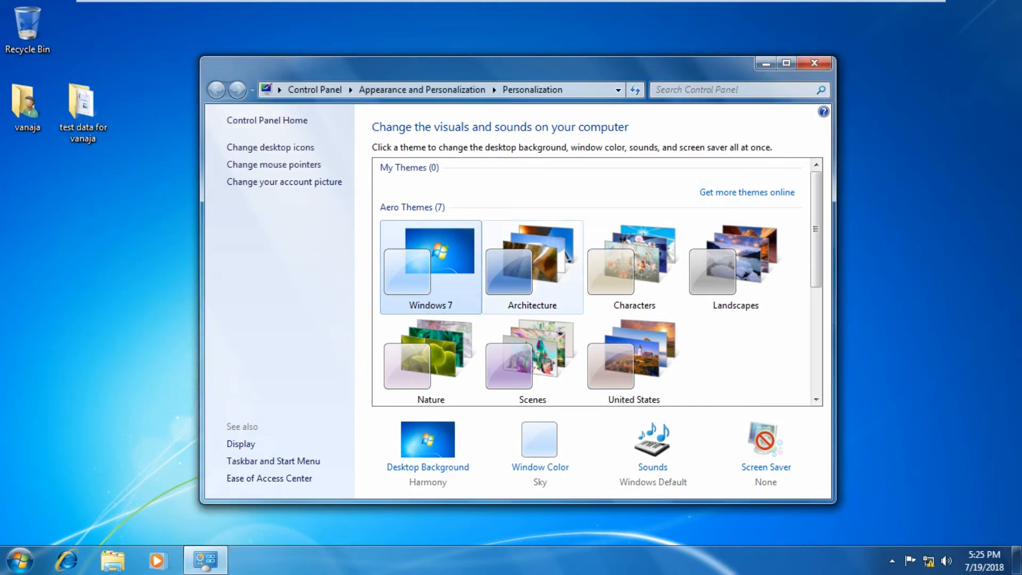
left_click(815, 63)
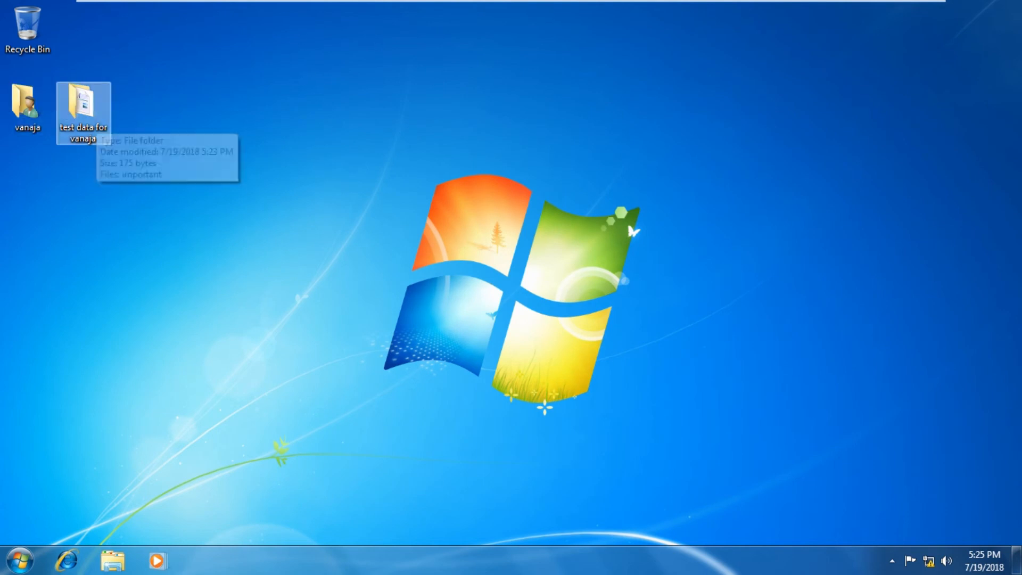
double_click(84, 112)
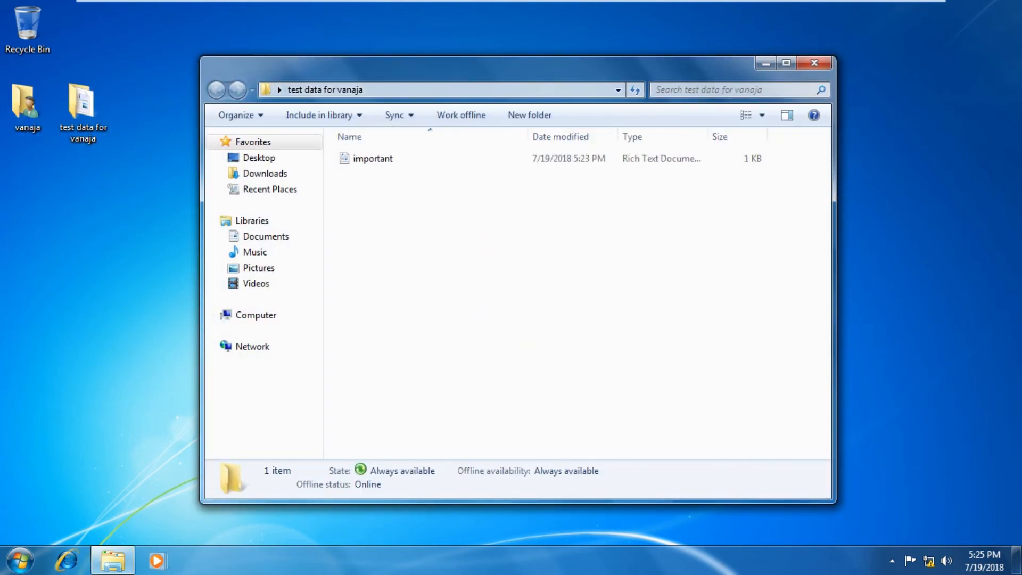
Close the test data folder, open the user's profile folder, and run gpupdate to refresh policy
left_click(814, 62)
double_click(26, 107)
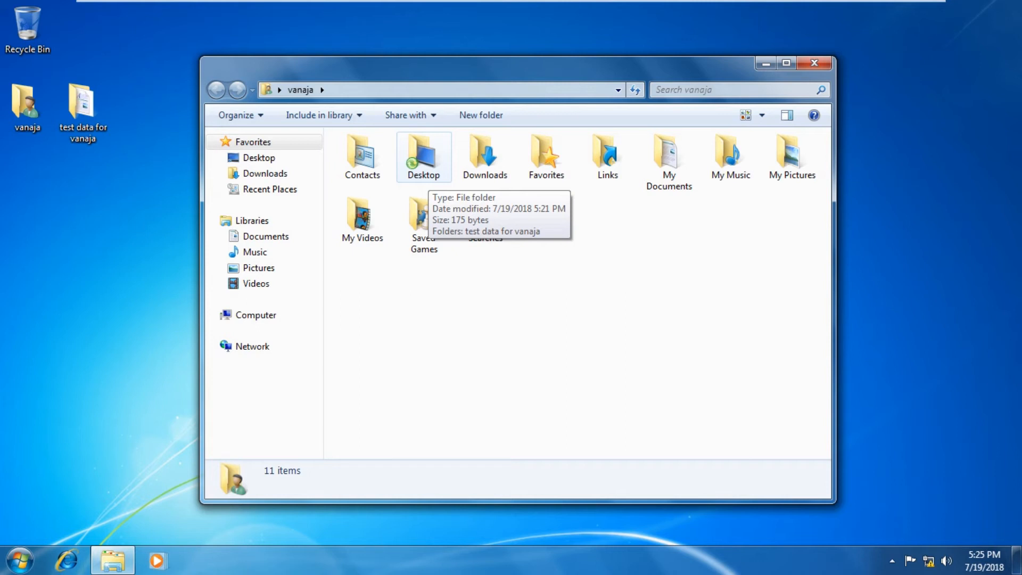
key("super+r")
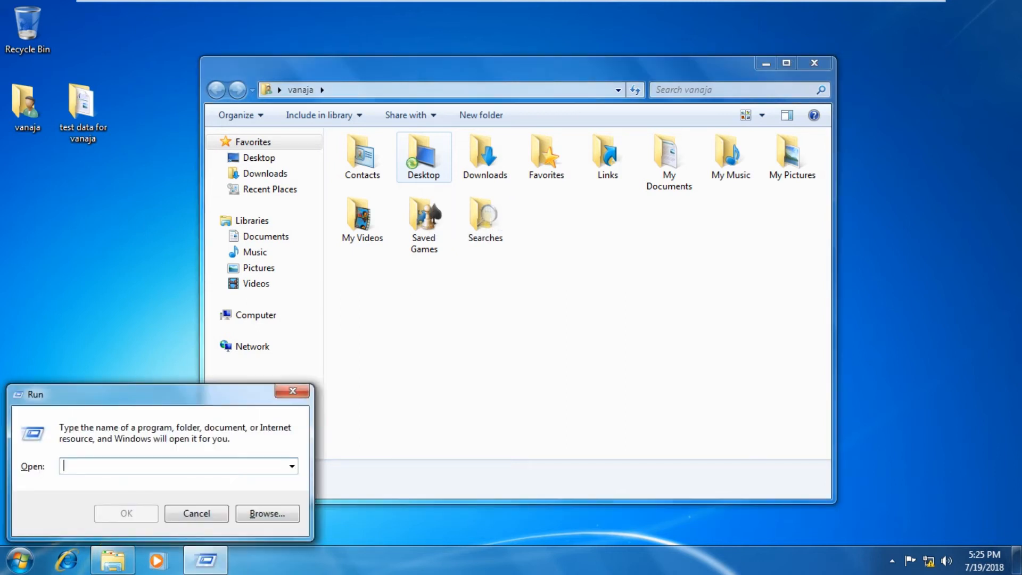
type("gpupdate")
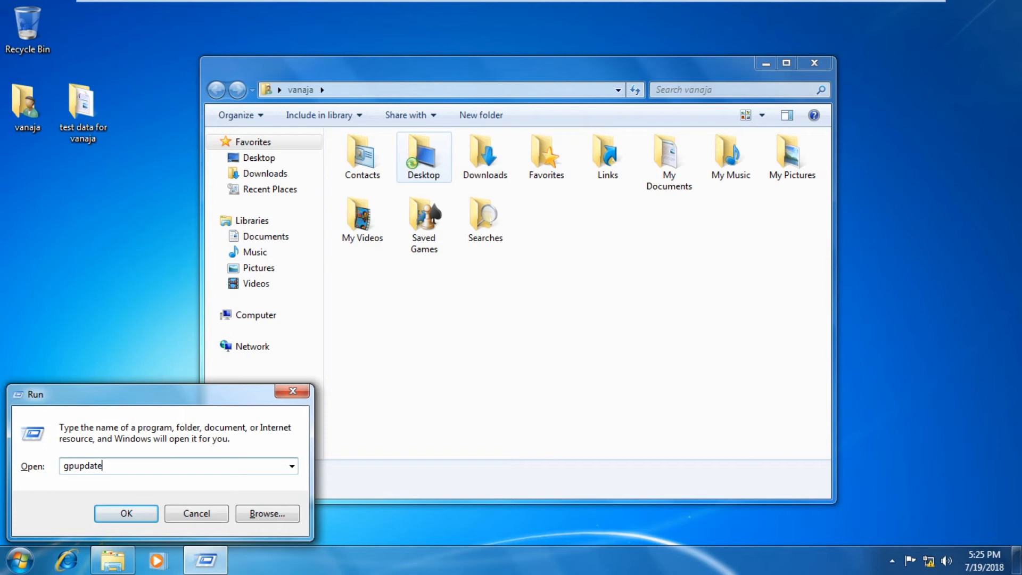
key("Return")
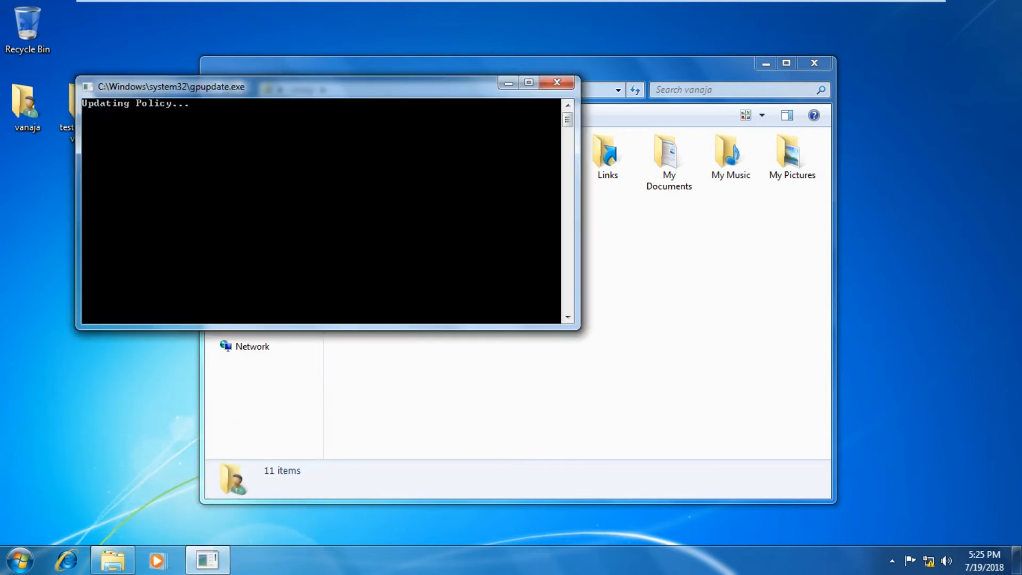
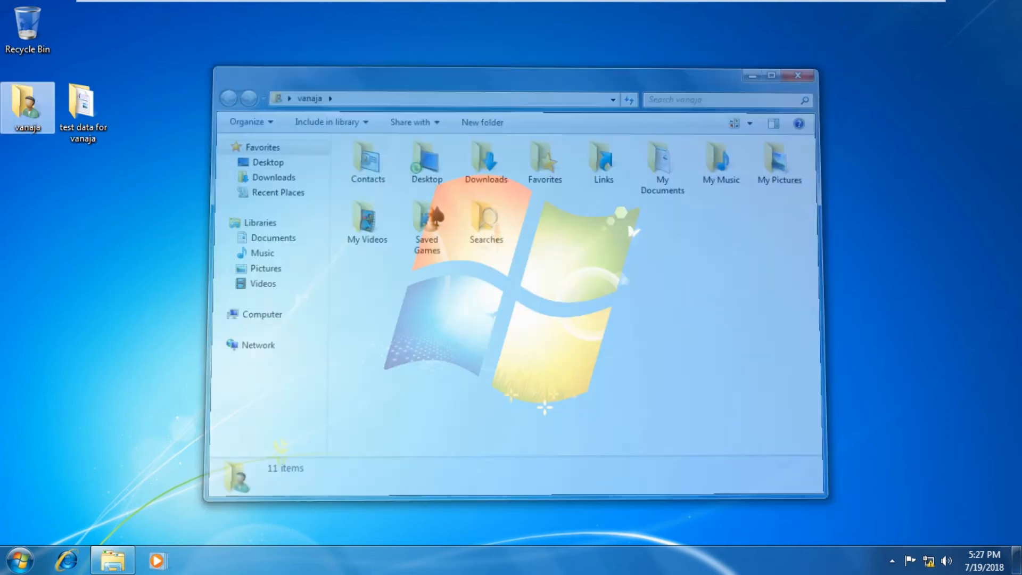
Close the profile folder window and log off Windows 7
left_click(815, 63)
left_click(20, 560)
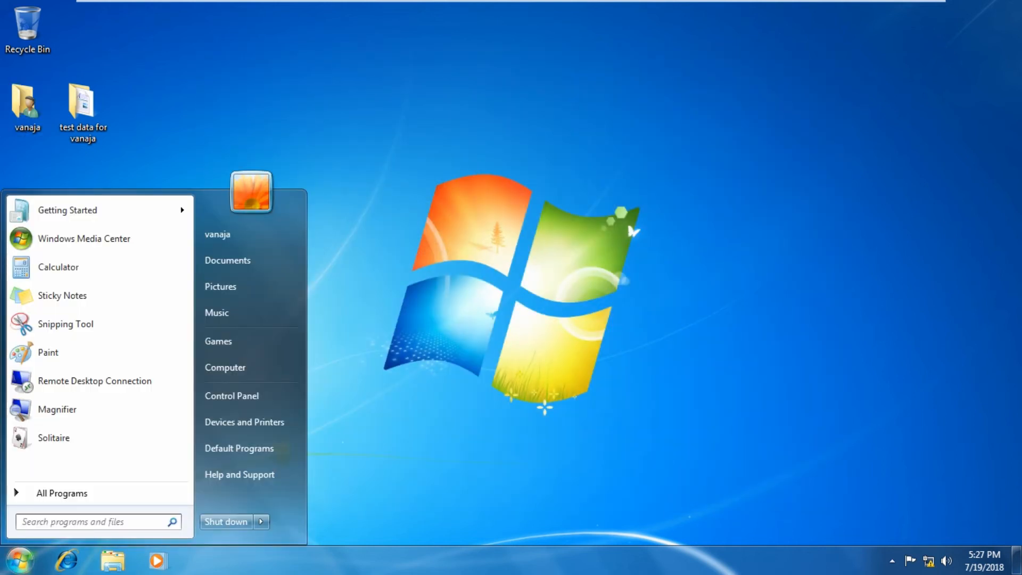
left_click(261, 522)
left_click(304, 467)
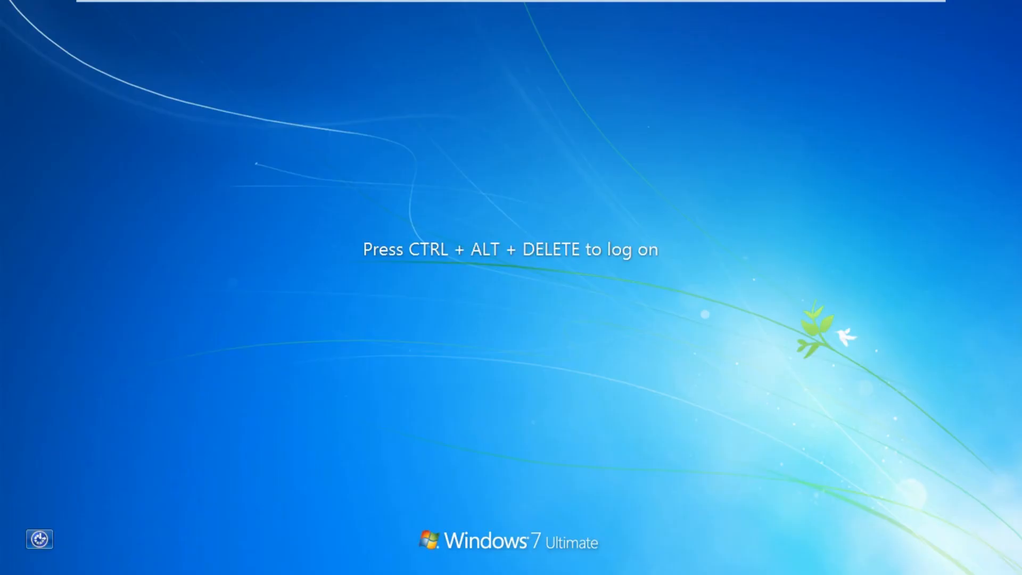
Sign in to the domain as the marketing user through Other User, entering their user name and password
key("ctrl+alt+Delete")
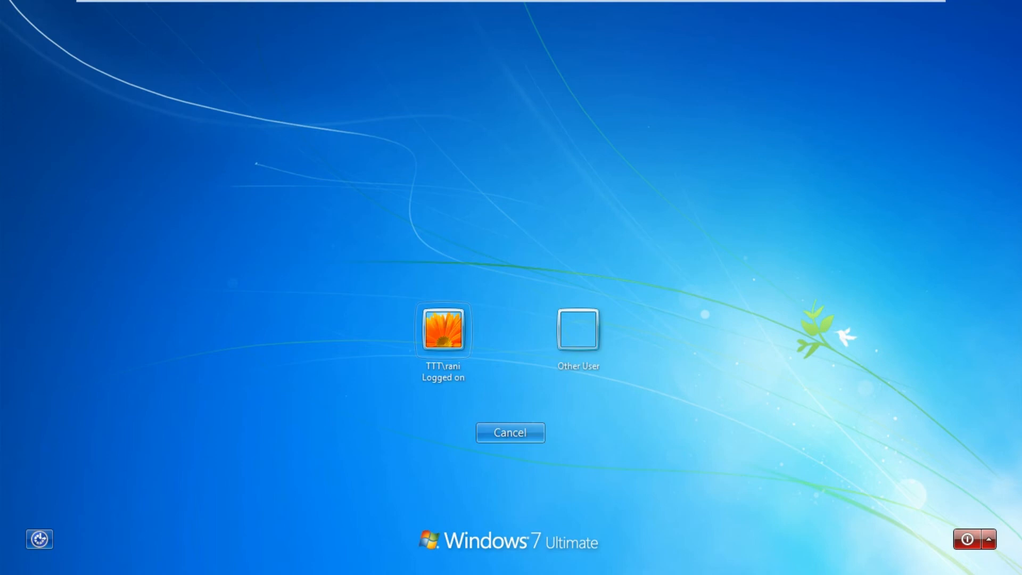
left_click(578, 331)
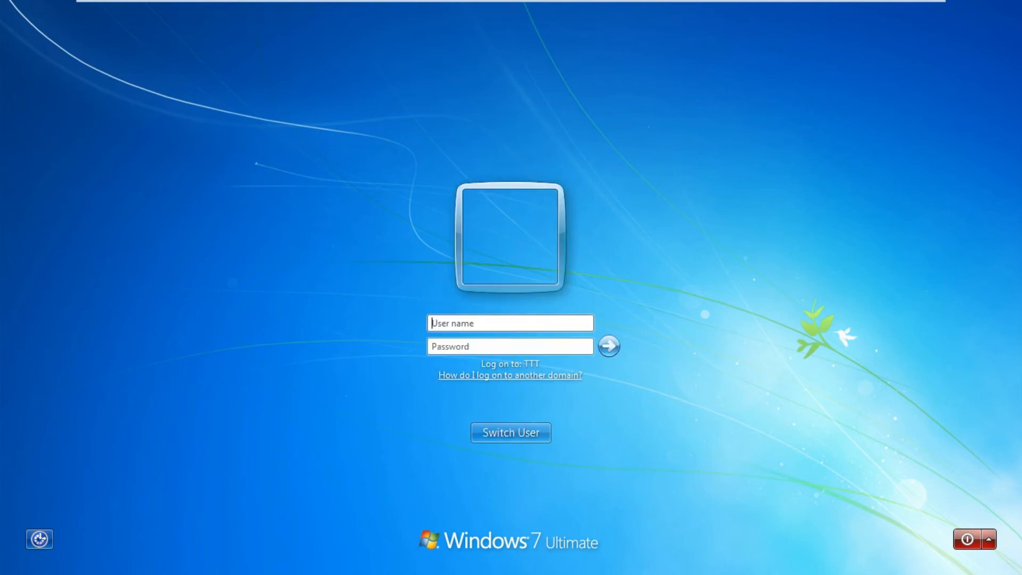
mouse_move(597, 1)
type("vanaja")
key("Tab")
type("****")
key("BackSpace")
key("BackSpace")
key("BackSpace")
key("BackSpace")
type("*****")
key("Return")
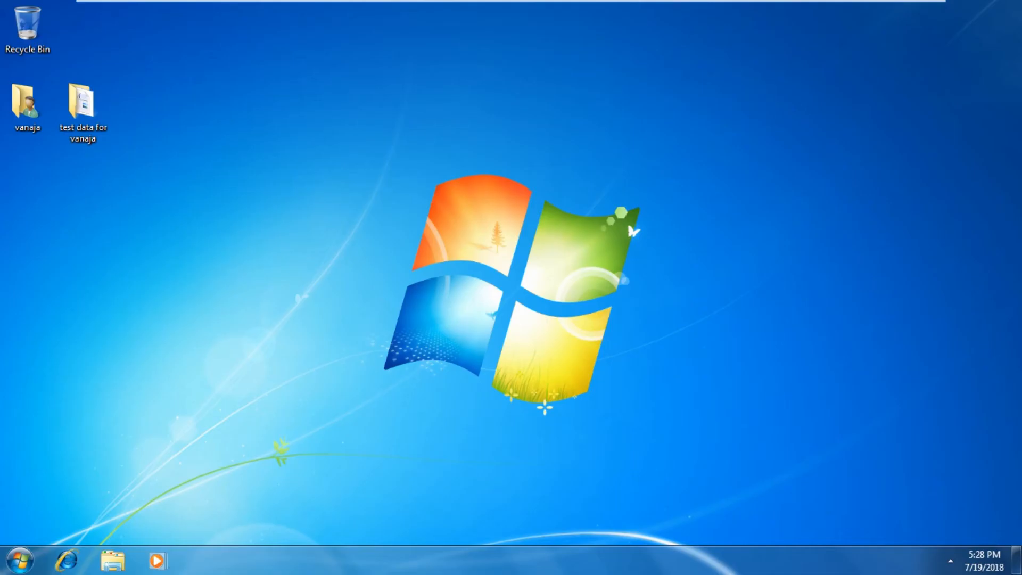
Refresh the desktop twice and open the user's profile folder listing its 11 personal folders
right_click(332, 131)
left_click(367, 171)
right_click(356, 97)
left_click(394, 143)
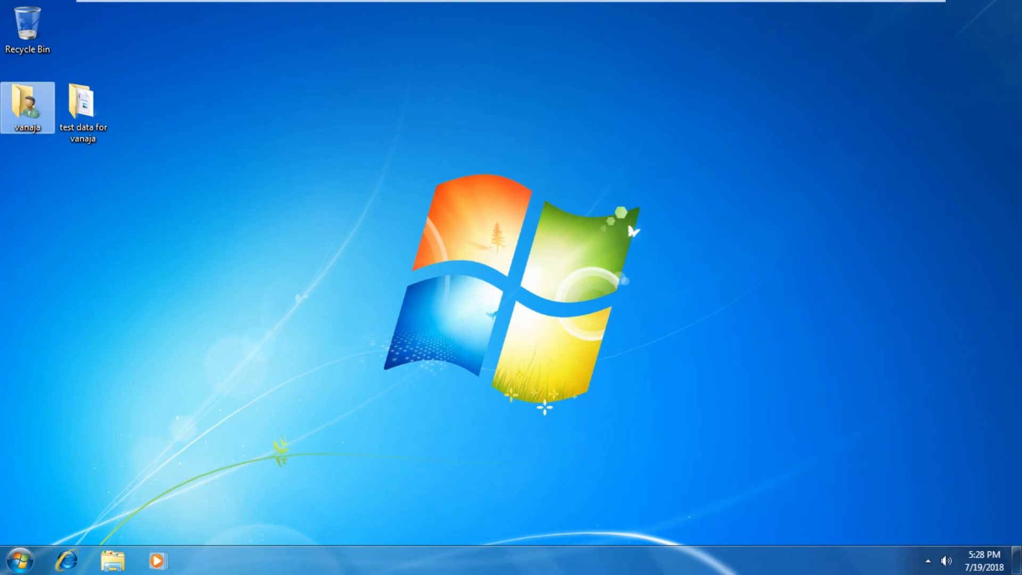
double_click(24, 104)
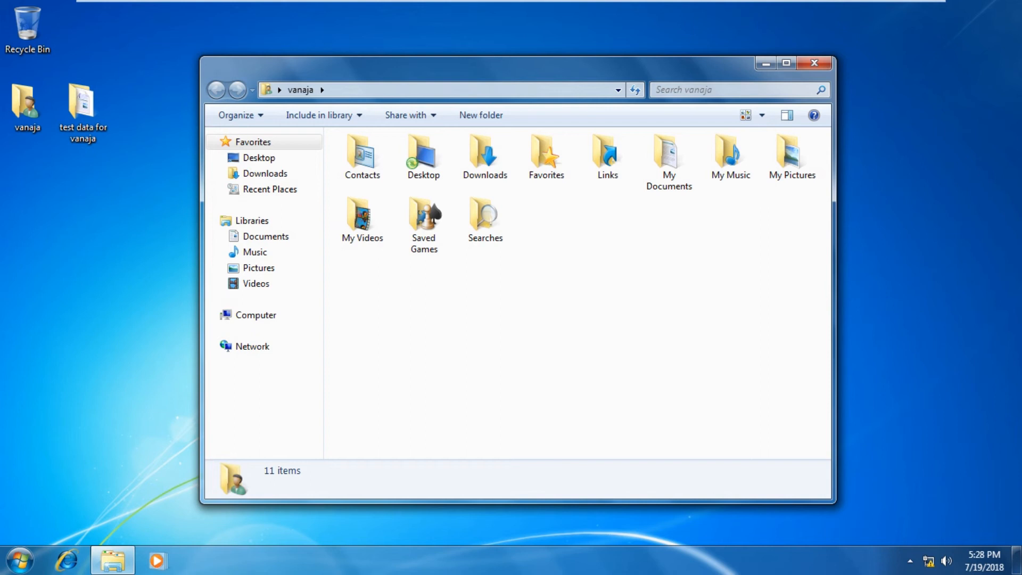
mouse_move(746, 1)
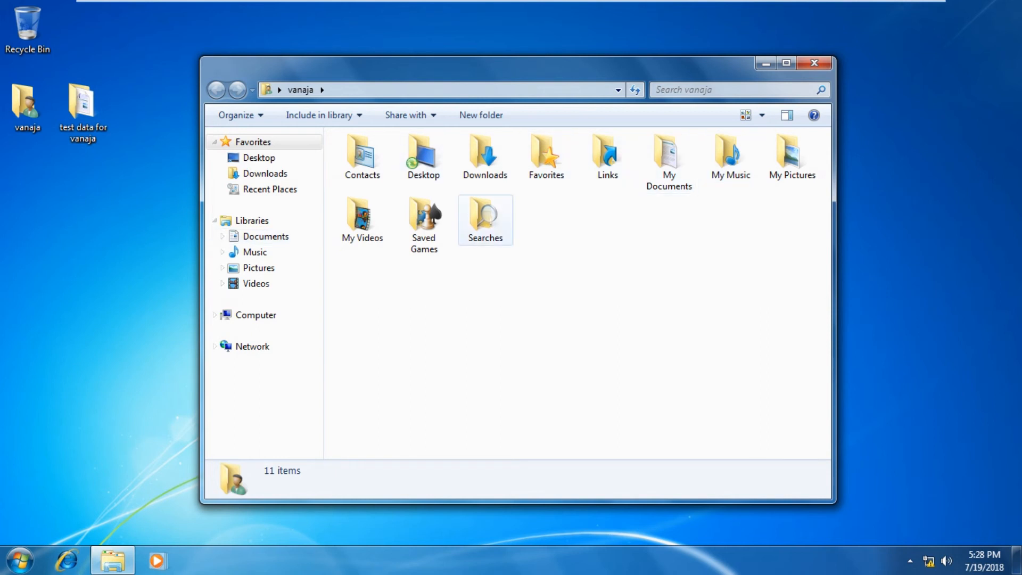
On the DC, confirm the user's redirection folder contains Desktop, then bring up Server Manager
mouse_move(506, 1)
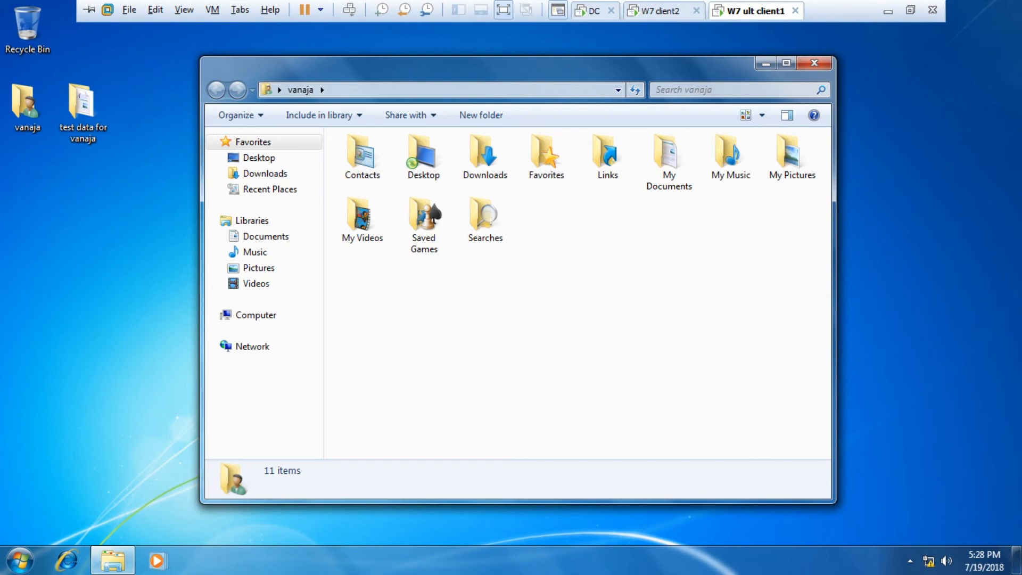
left_click(591, 10)
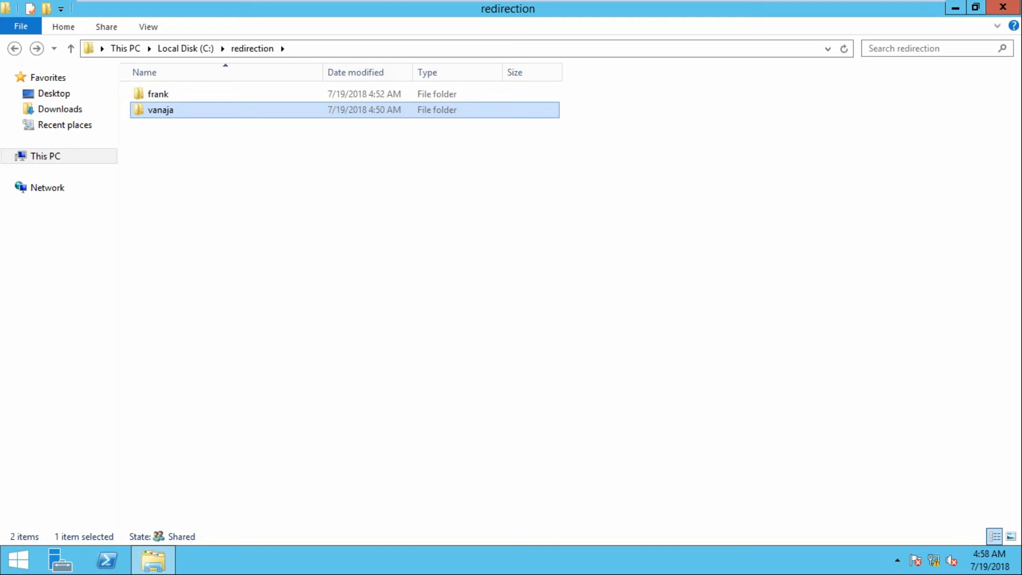
double_click(161, 110)
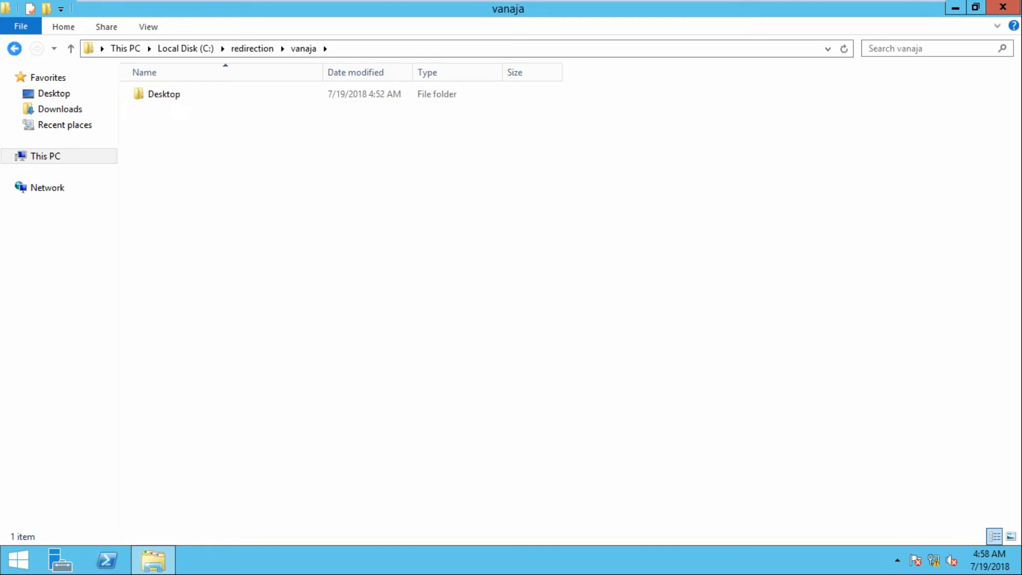
left_click(14, 48)
left_click(61, 560)
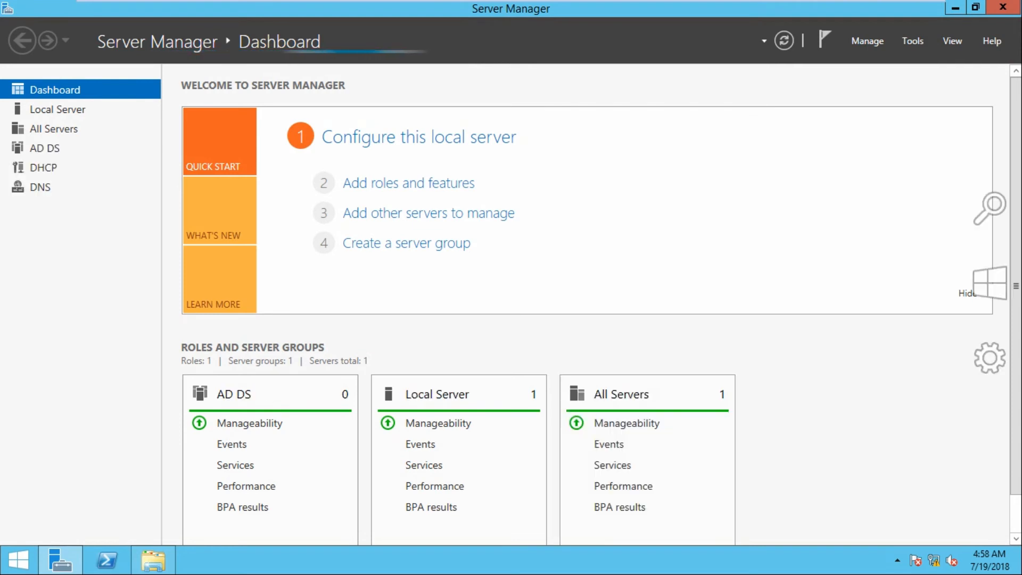
Launch Group Policy Management and view the folder redirection GPO's Desktop and Documents settings
left_click(868, 41)
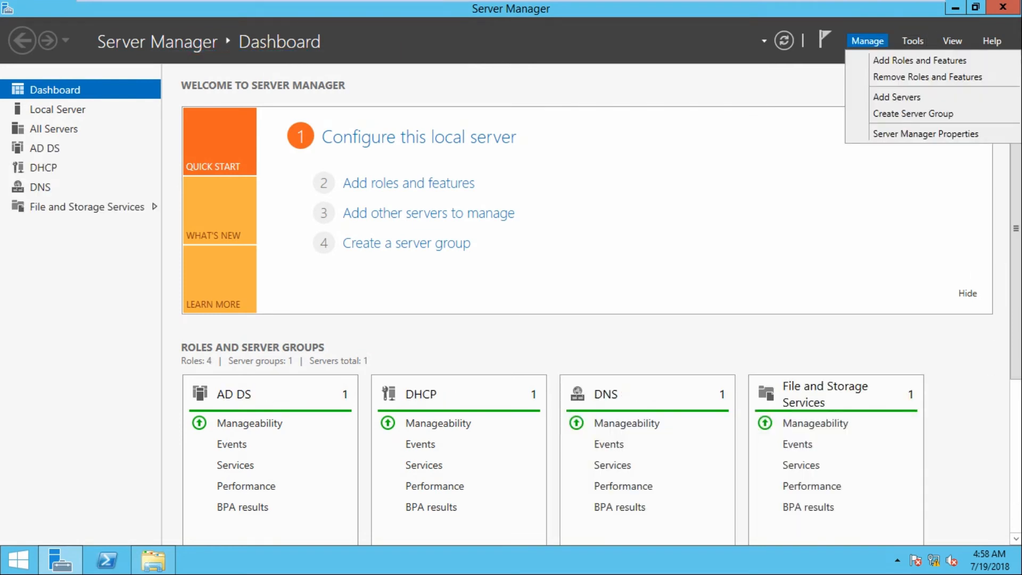
left_click(913, 41)
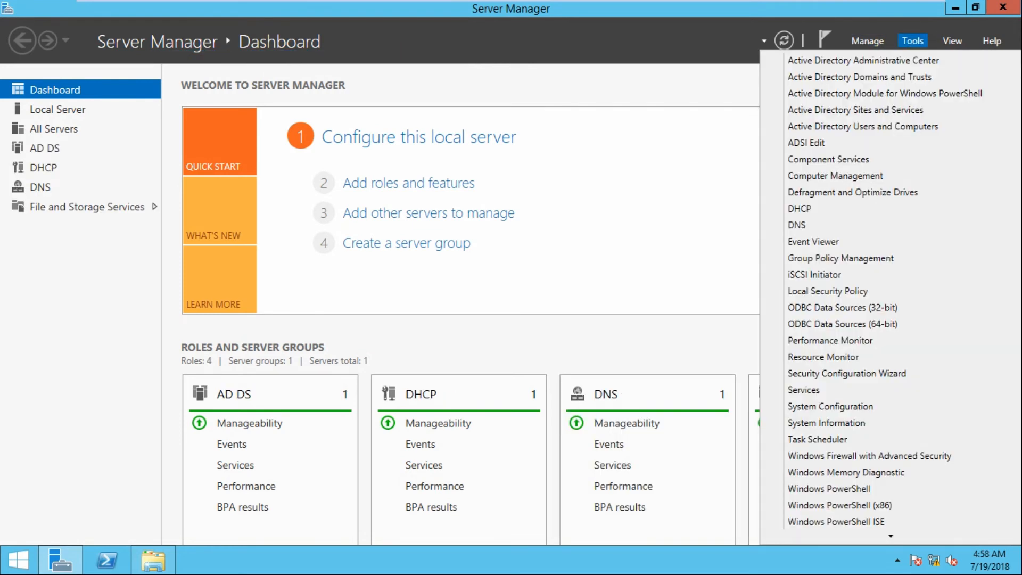
left_click(842, 257)
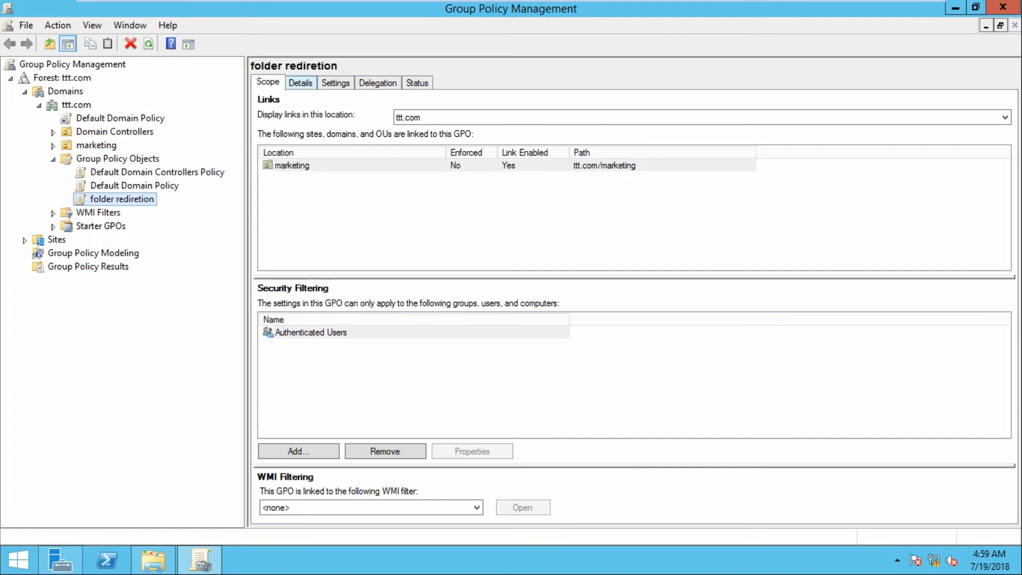
left_click(335, 84)
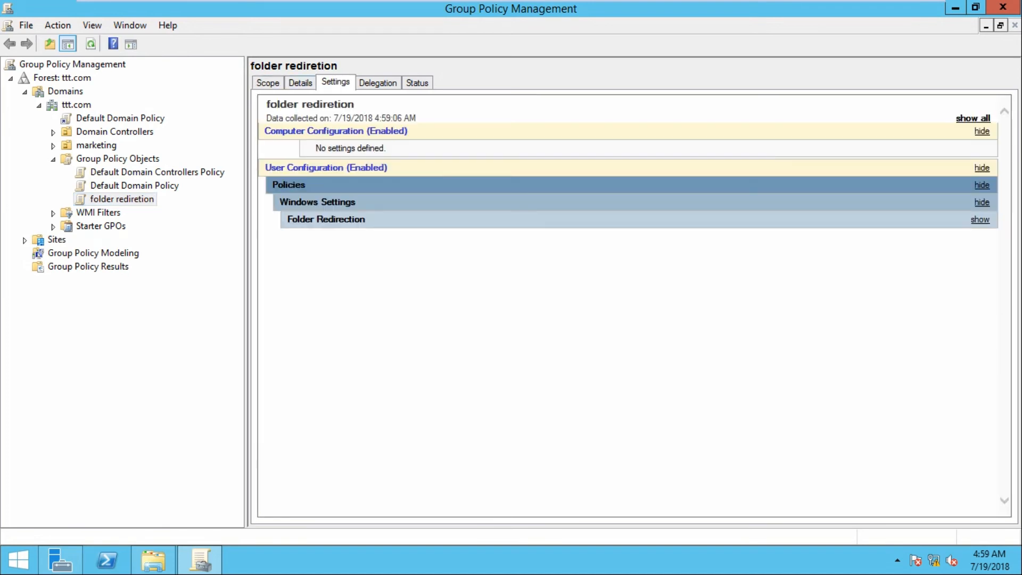
left_click(980, 219)
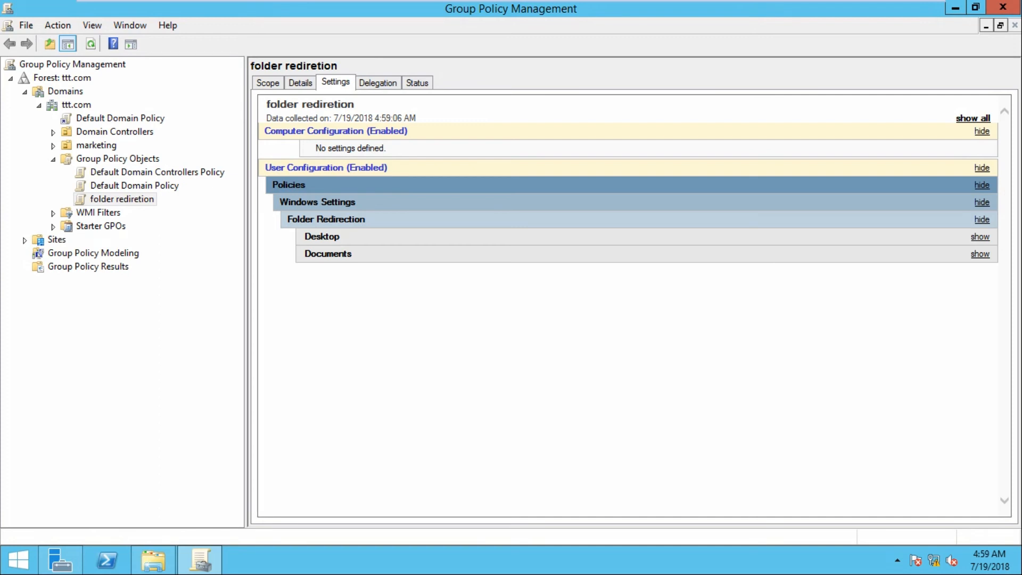
Expand the marketing OU and select the GPO linked there
left_click(53, 146)
left_click(122, 159)
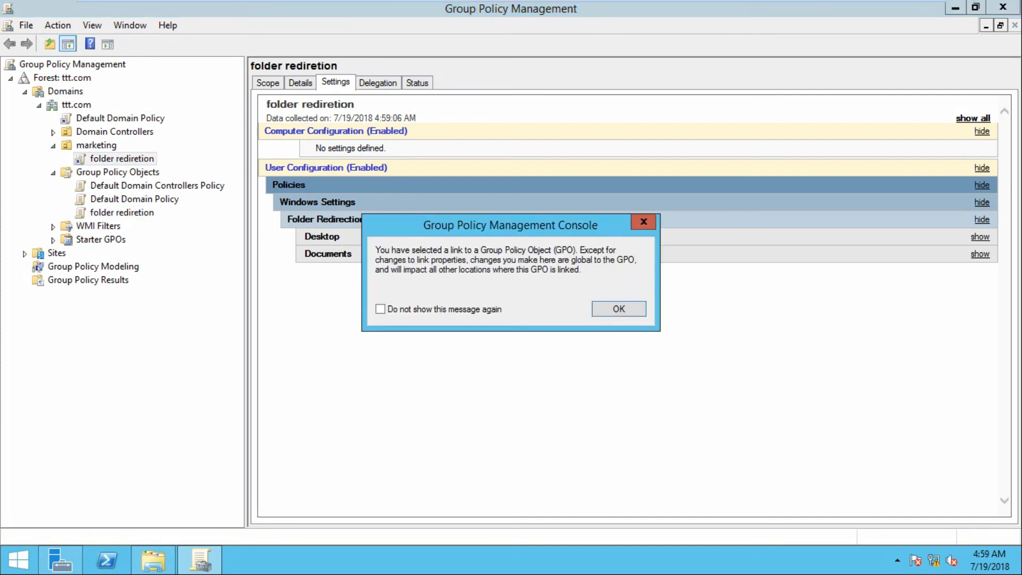
left_click(619, 308)
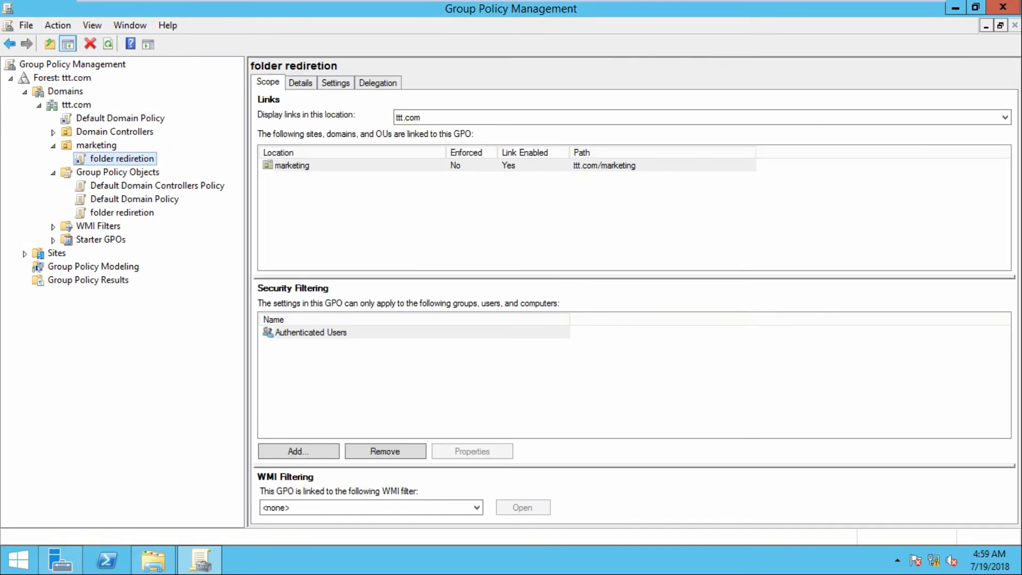
Edit the linked GPO and expand User Configuration down to Folder Redirection
right_click(120, 159)
left_click(139, 168)
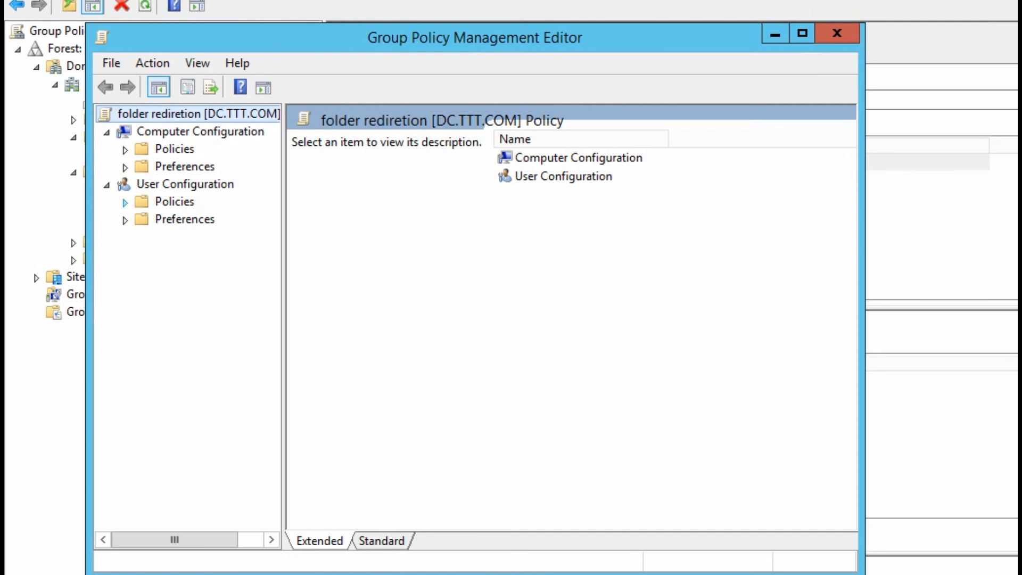
left_click(125, 203)
left_click(143, 237)
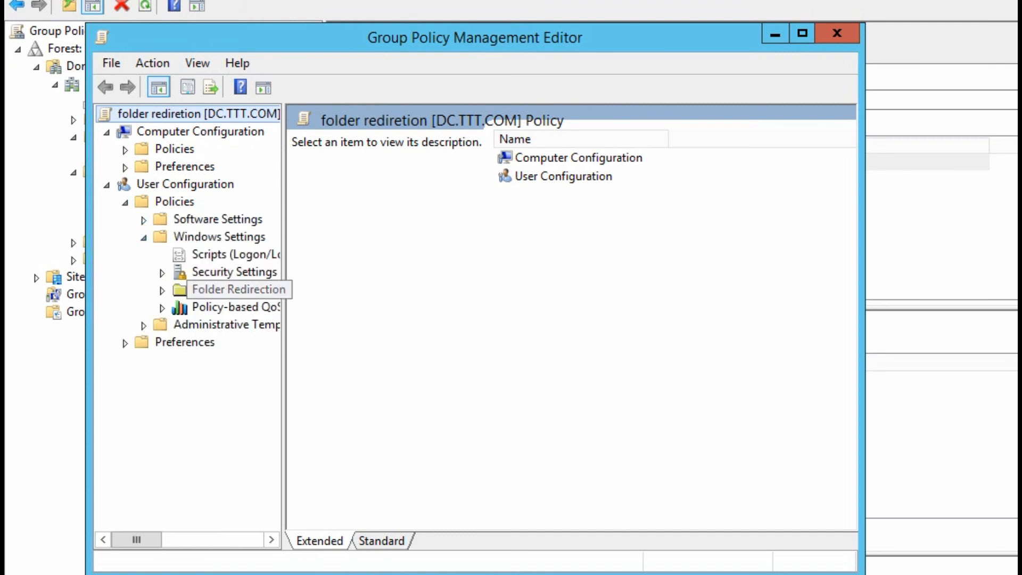
double_click(224, 290)
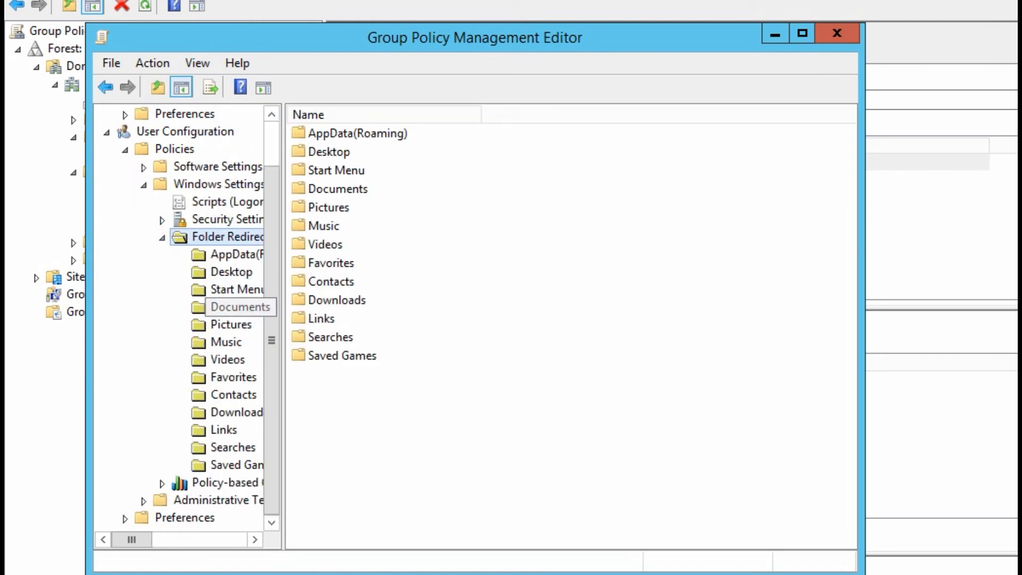
Review the Documents redirection target and settings, then select the Desktop entry for comparison
left_click(229, 306)
right_click(229, 307)
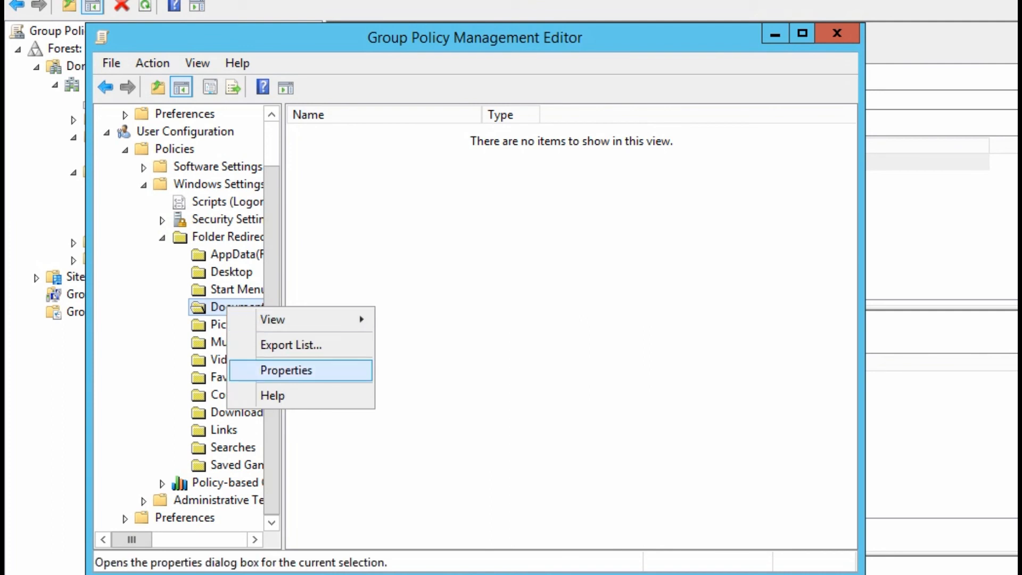
key("Return")
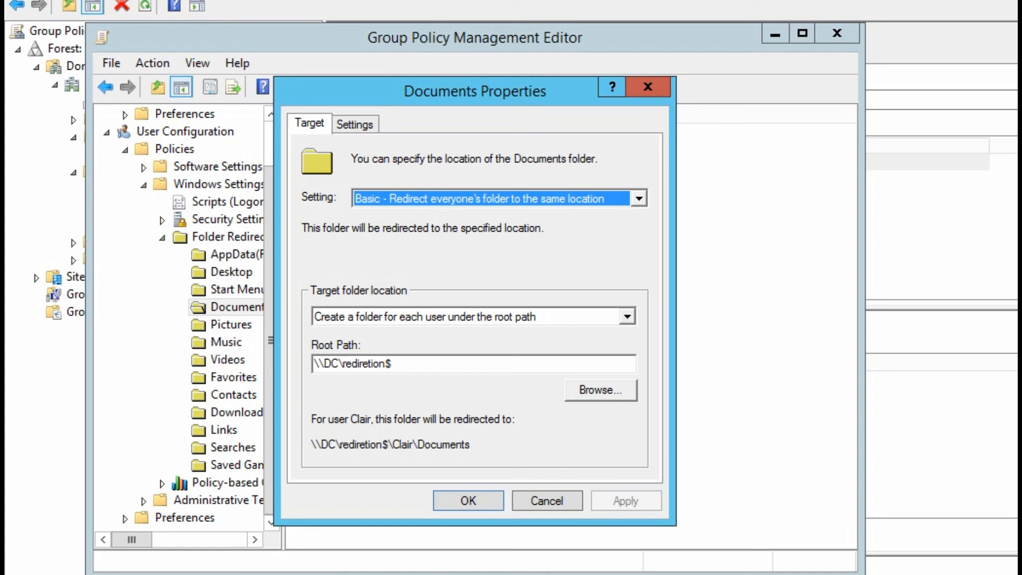
left_click(355, 125)
left_click(309, 123)
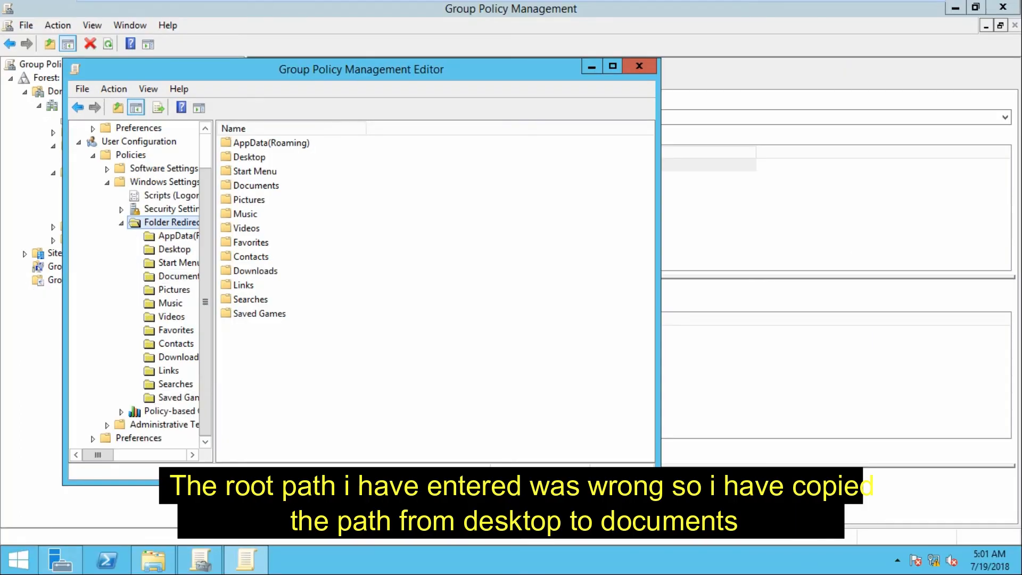
left_click(174, 249)
right_click(189, 250)
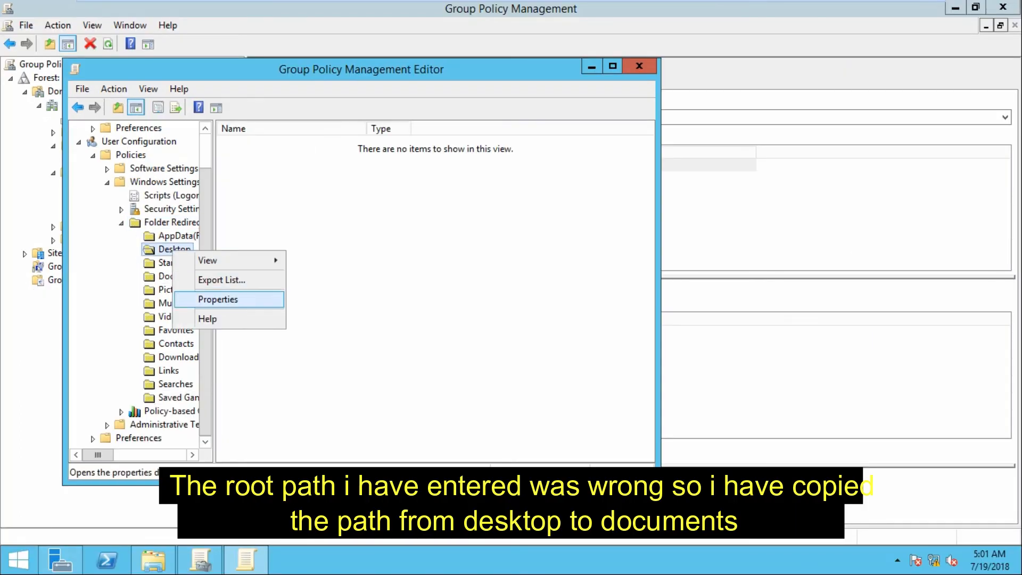
Copy the \\DC\redirection$ root path from the Desktop redirection properties
left_click(218, 297)
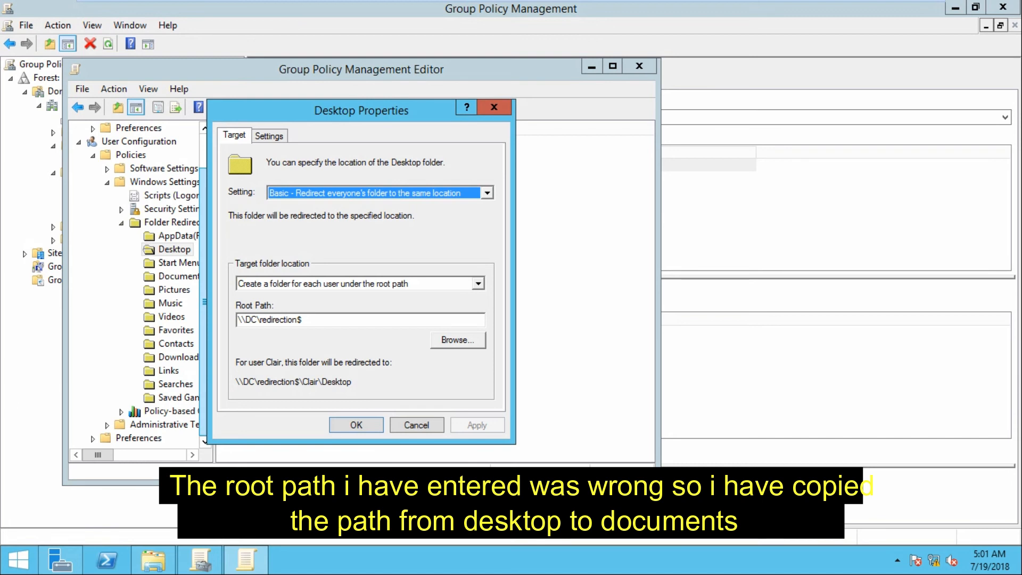
left_click_drag(303, 320, 236, 320)
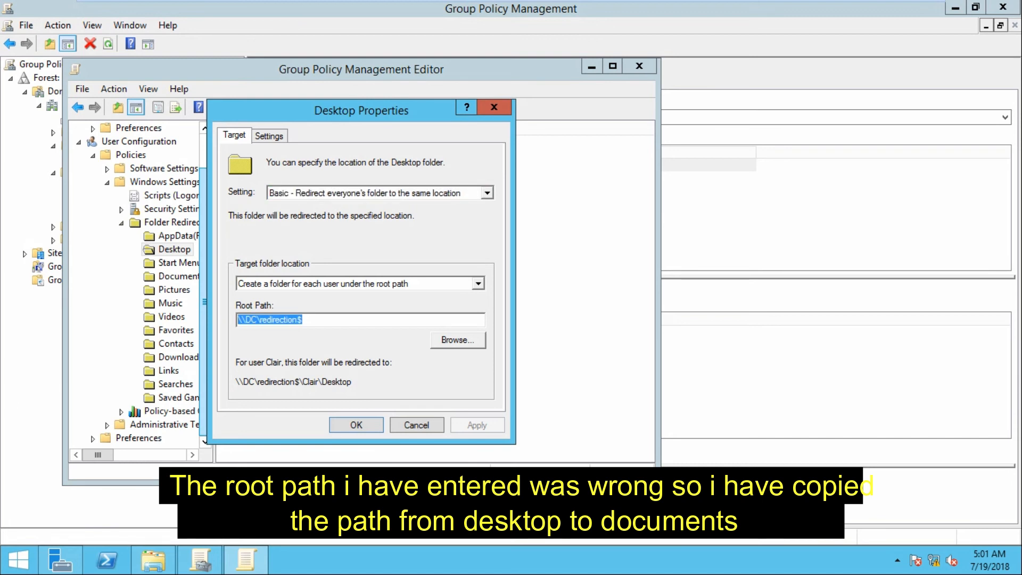
key("ctrl+c")
key("Escape")
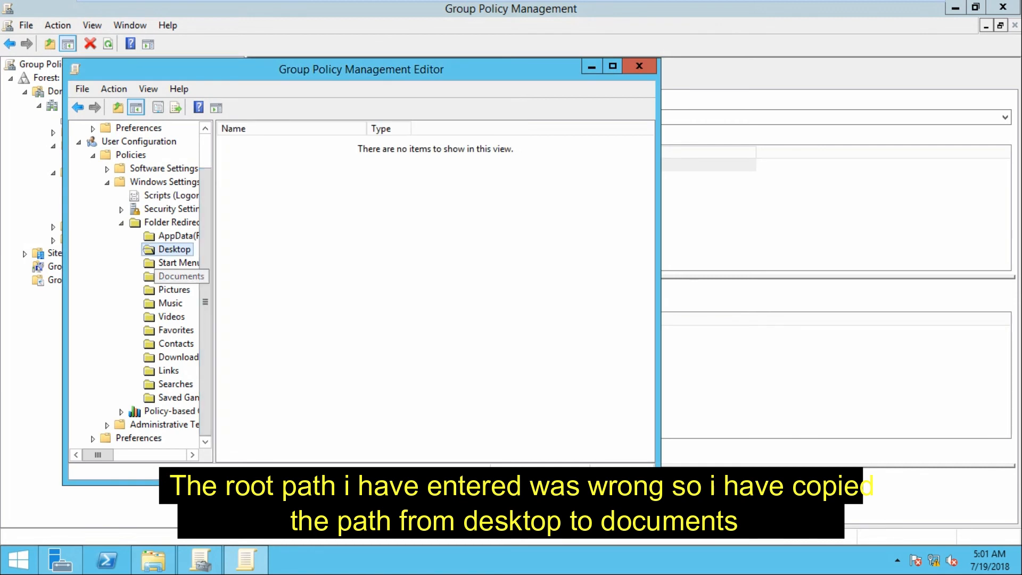
Paste that path as the Documents root path, apply it, and accept the warning
right_click(194, 273)
left_click(227, 280)
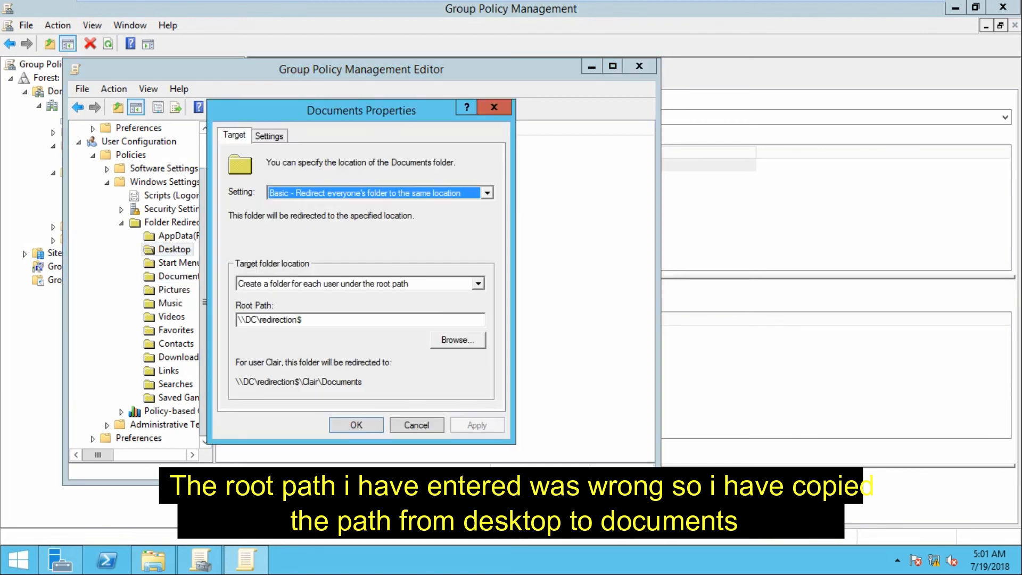
left_click_drag(304, 320, 238, 320)
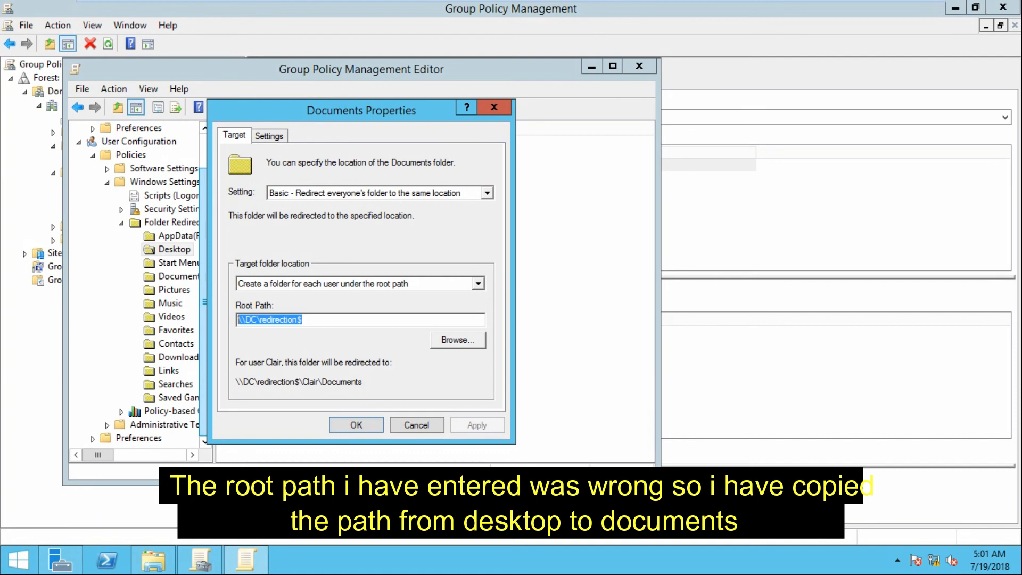
key("ctrl+v")
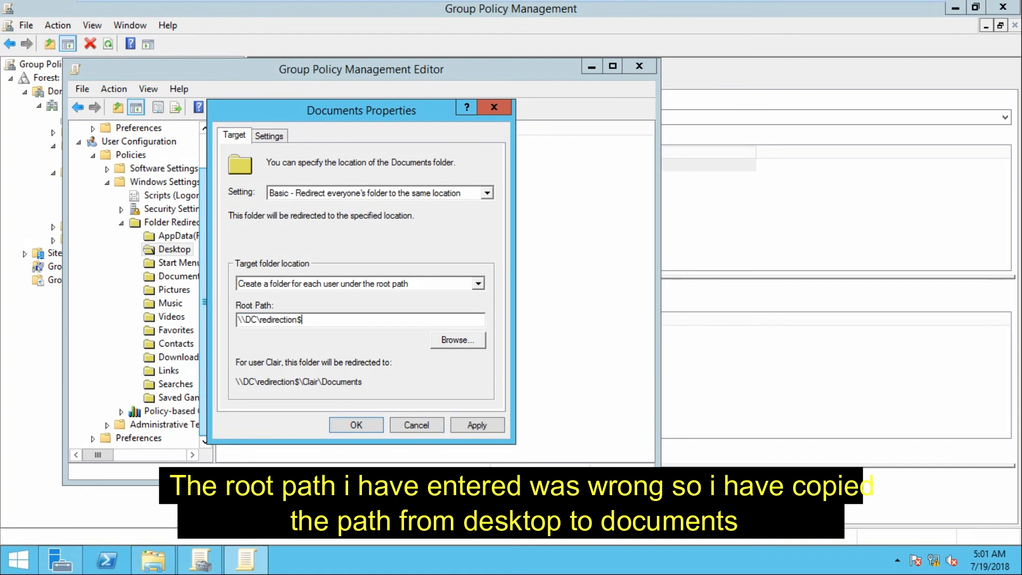
left_click(477, 425)
key("Return")
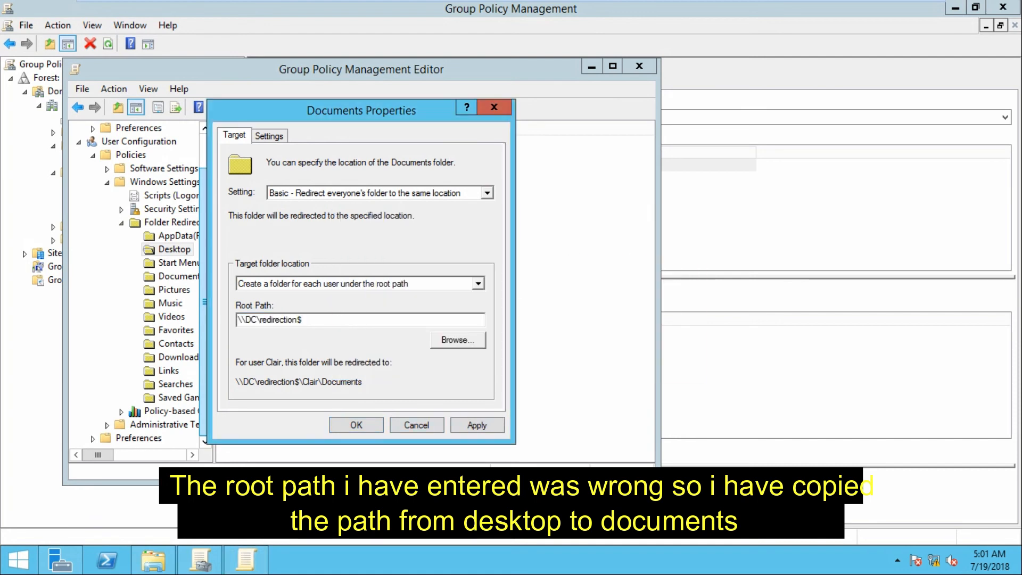
key("Return")
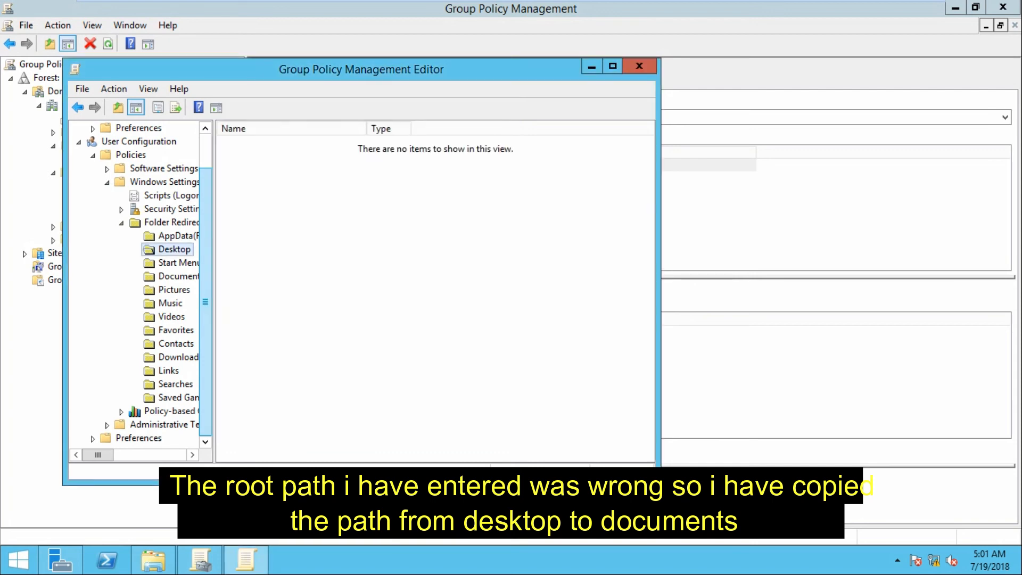
left_click_drag(214, 293, 306, 293)
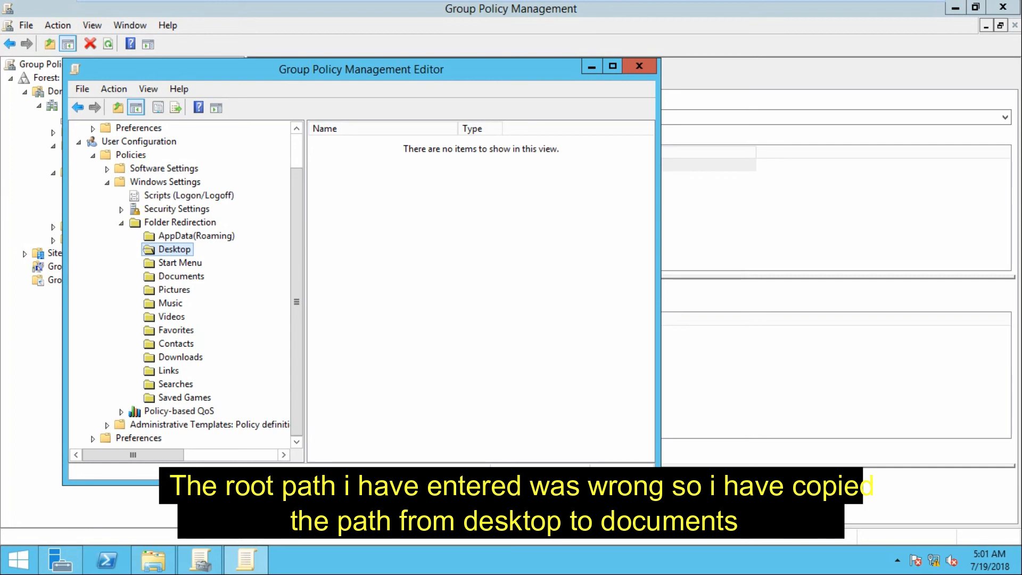
Close the policy editor and run gpupdate until Computer Policy update completes successfully
left_click(639, 66)
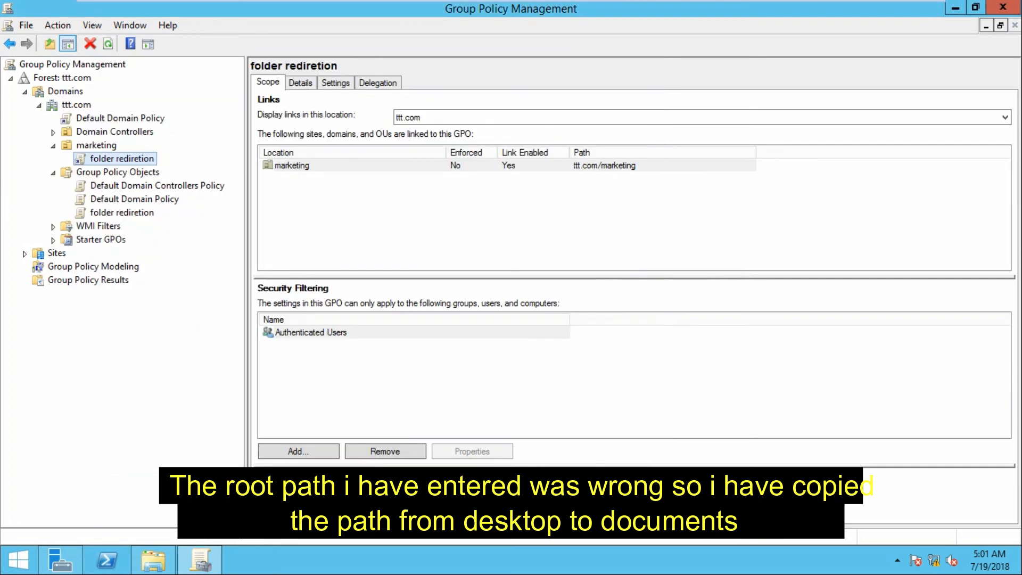
key("super+r")
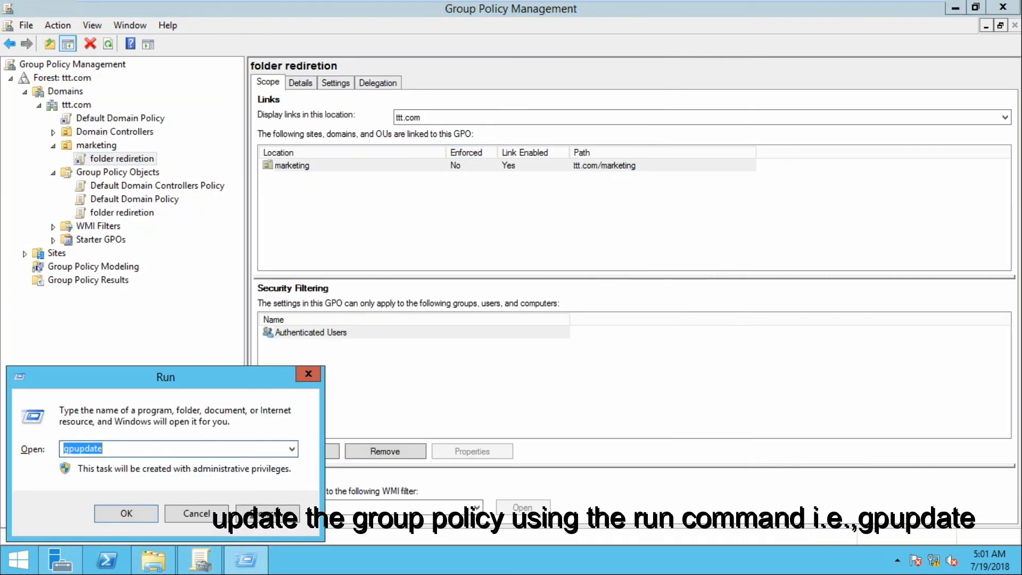
key("Return")
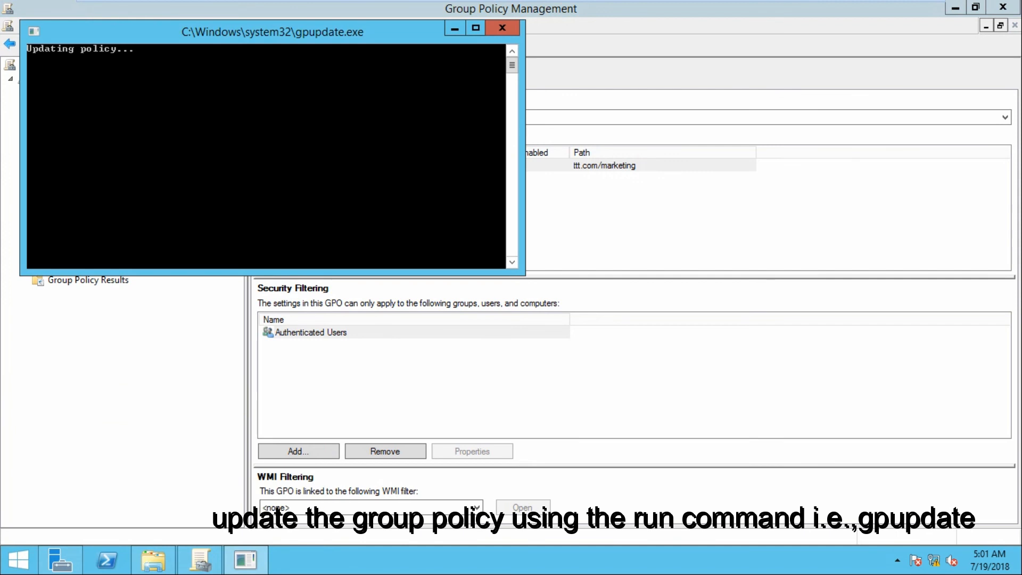
mouse_move(933, 8)
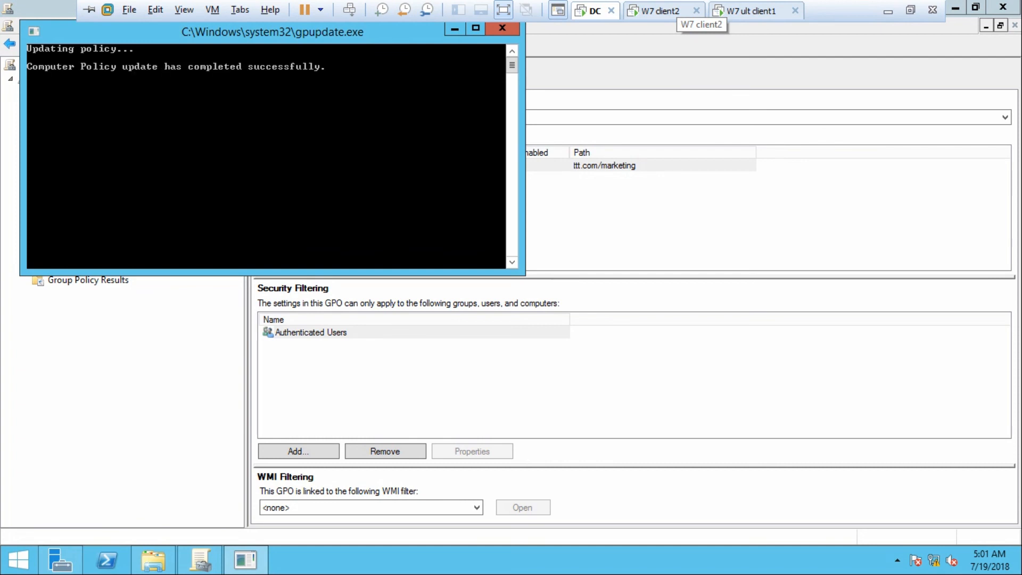
left_click(502, 28)
Refresh the desktop on the W7 client2 virtual machine
left_click(661, 11)
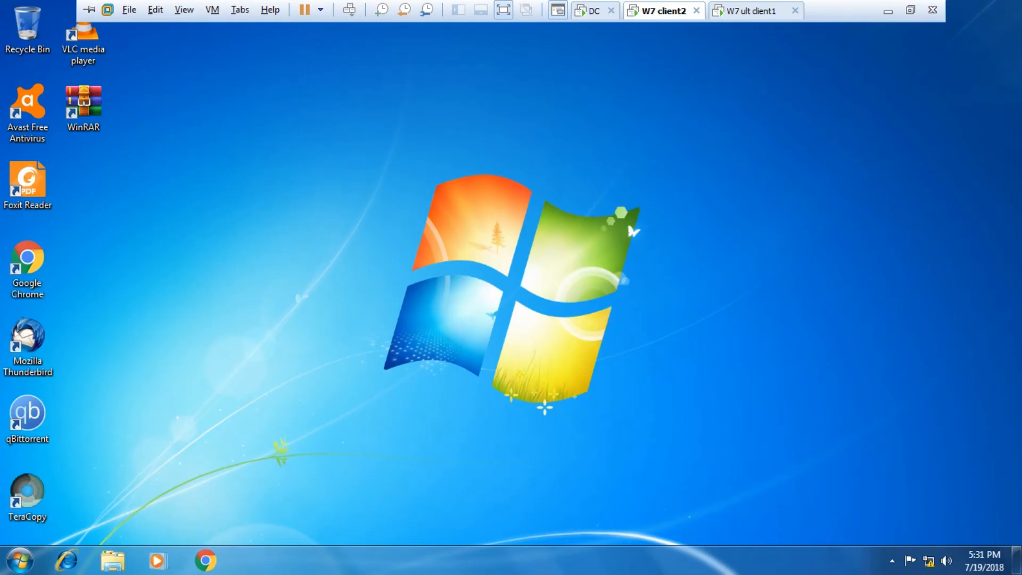
right_click(350, 192)
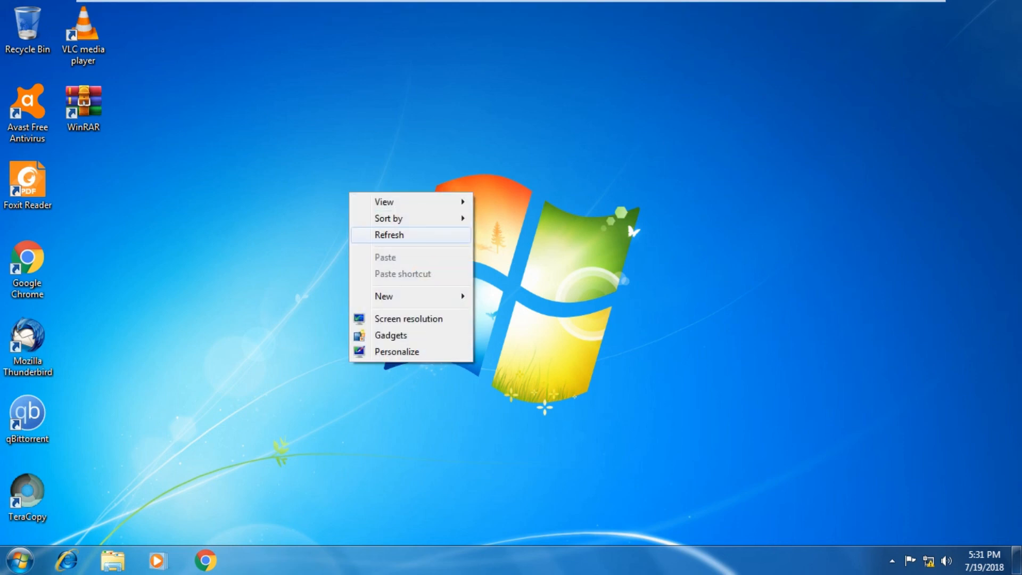
left_click(389, 235)
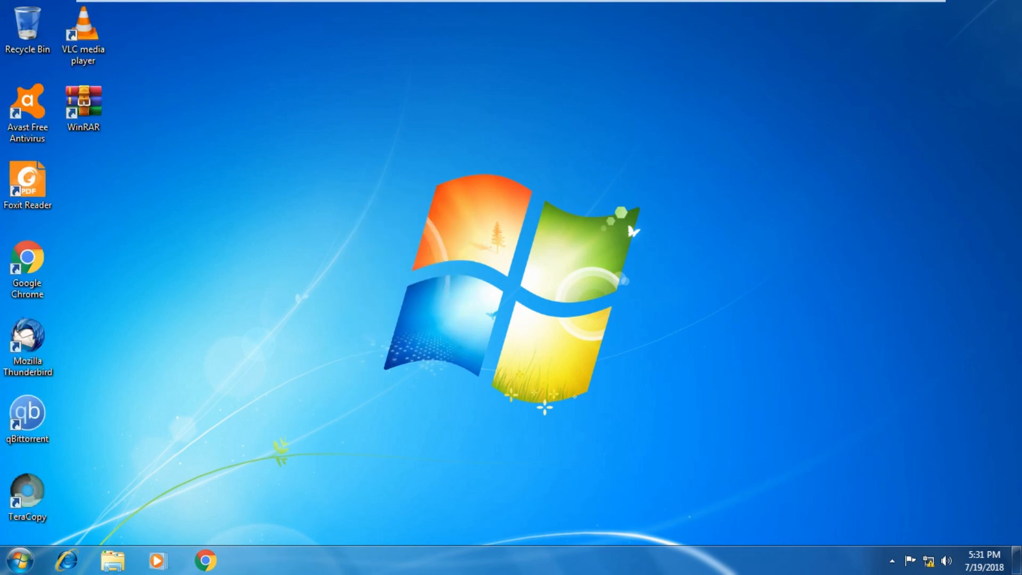
On W7 ult client1, log on as the marketing domain user with their password
left_click(756, 11)
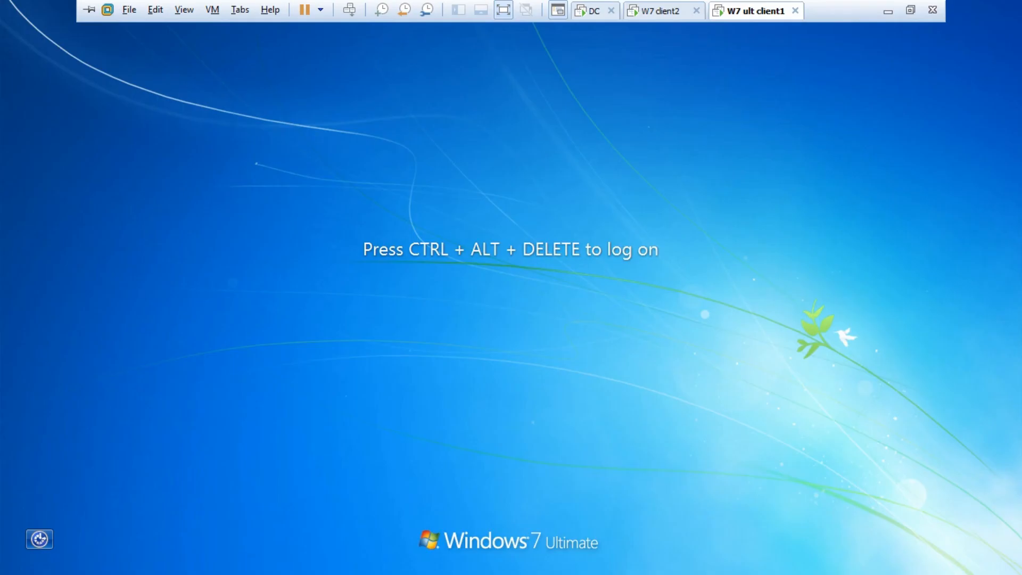
key("ctrl+alt+Delete")
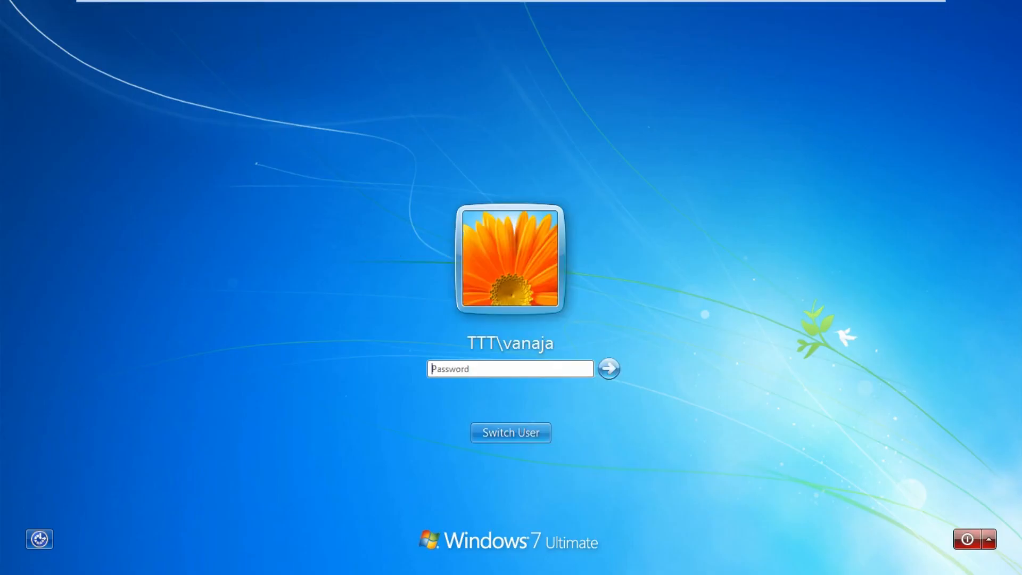
type("*******")
key("Return")
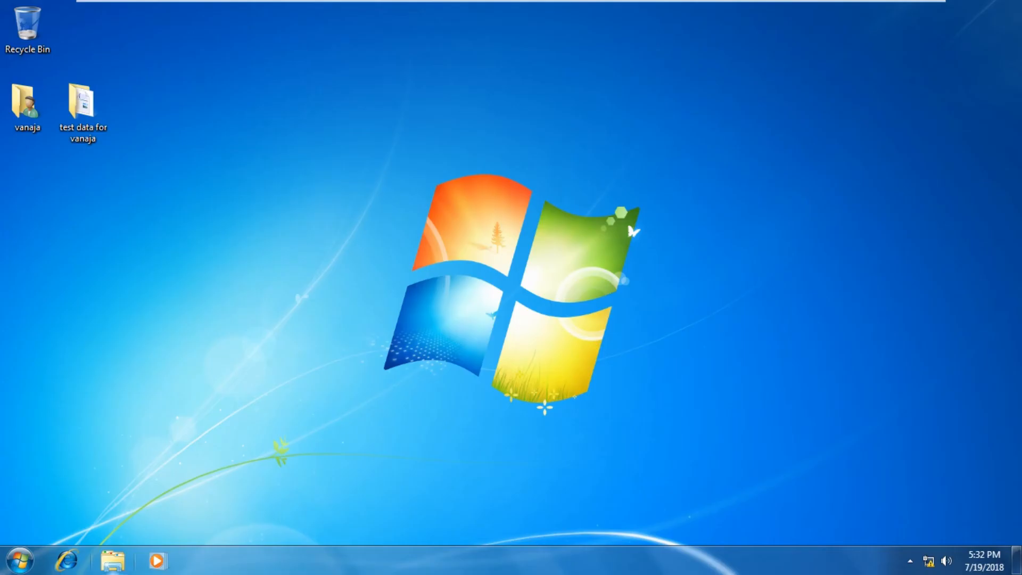
Verify My Documents points to \\DC\redirection$, then close Explorer and minimize VMware
double_click(27, 106)
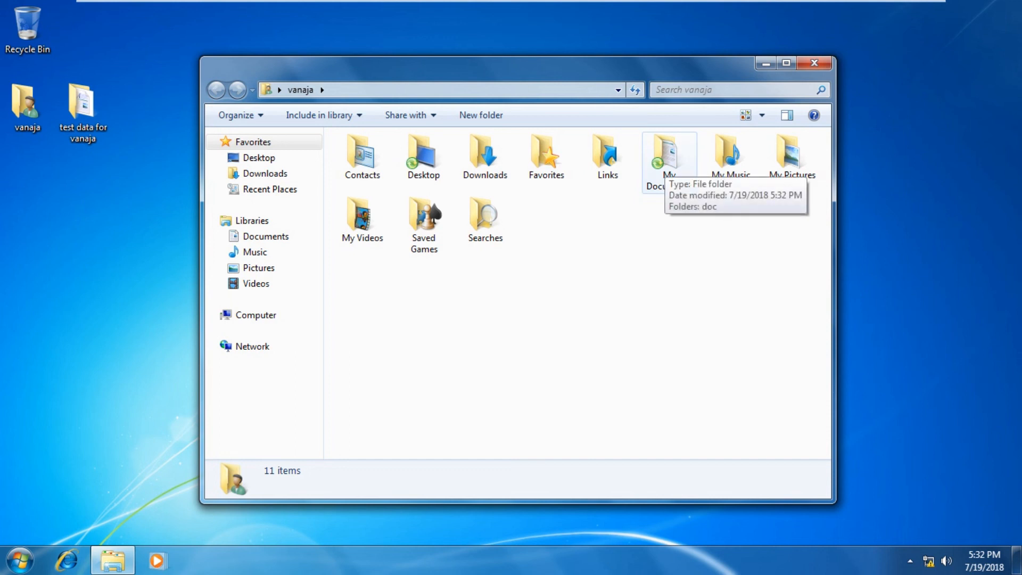
double_click(668, 160)
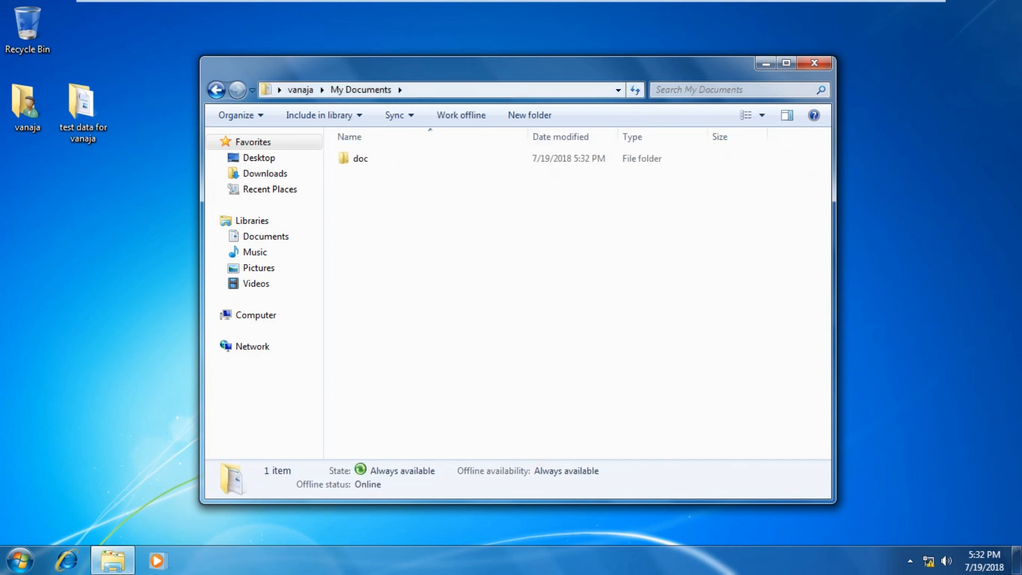
key("alt+d")
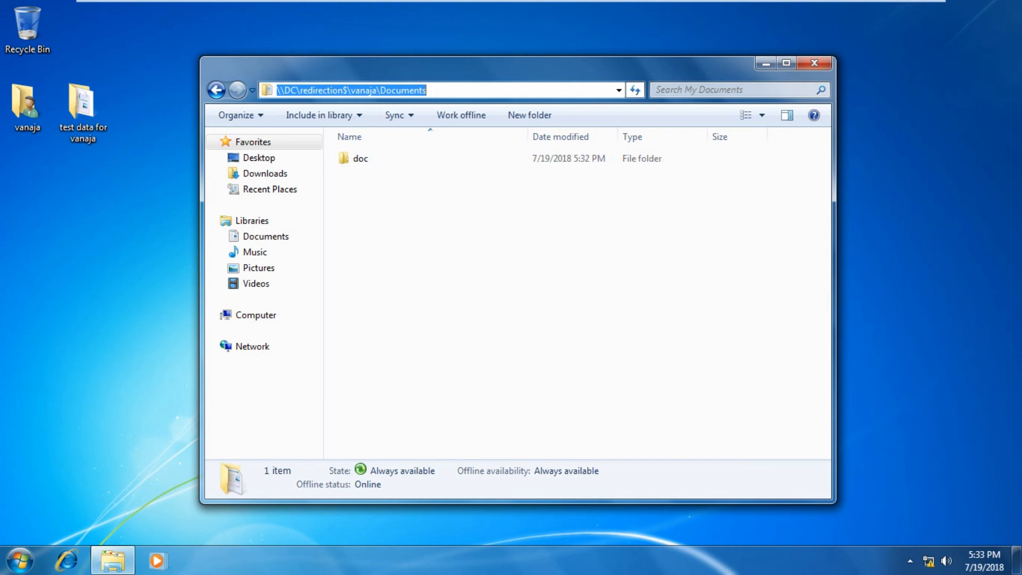
key("alt+Left")
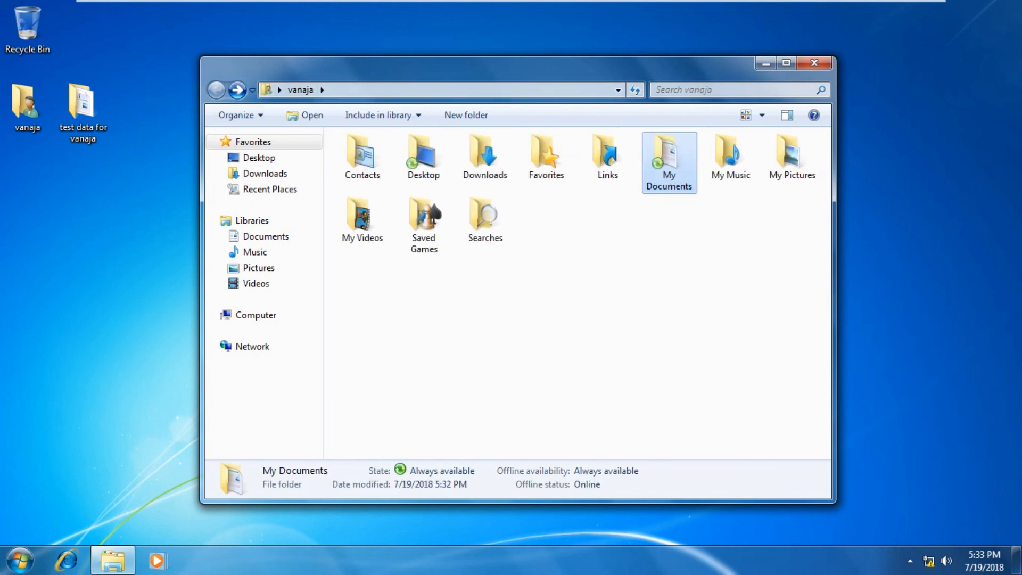
mouse_move(511, 1)
left_click(814, 63)
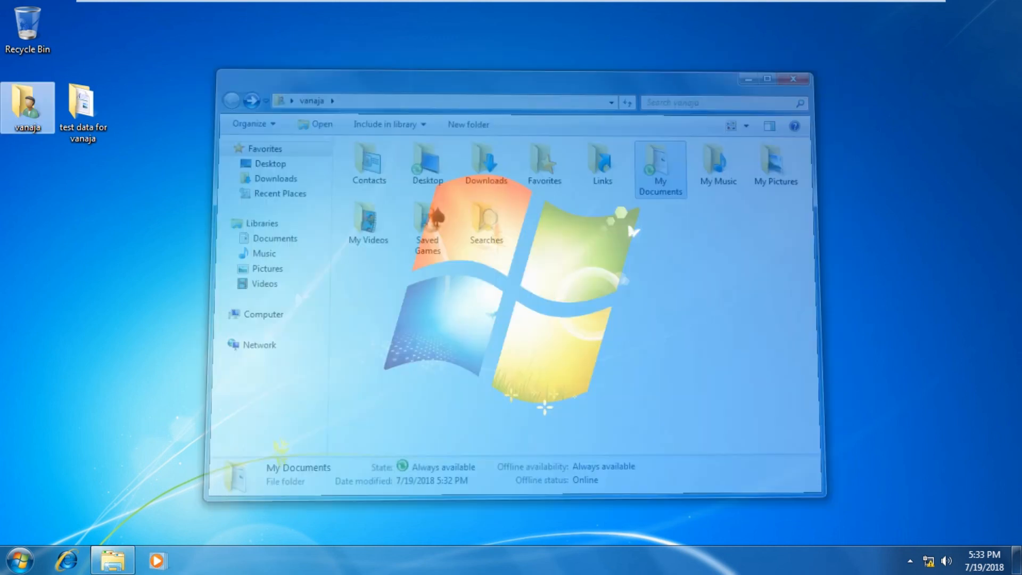
left_click(888, 11)
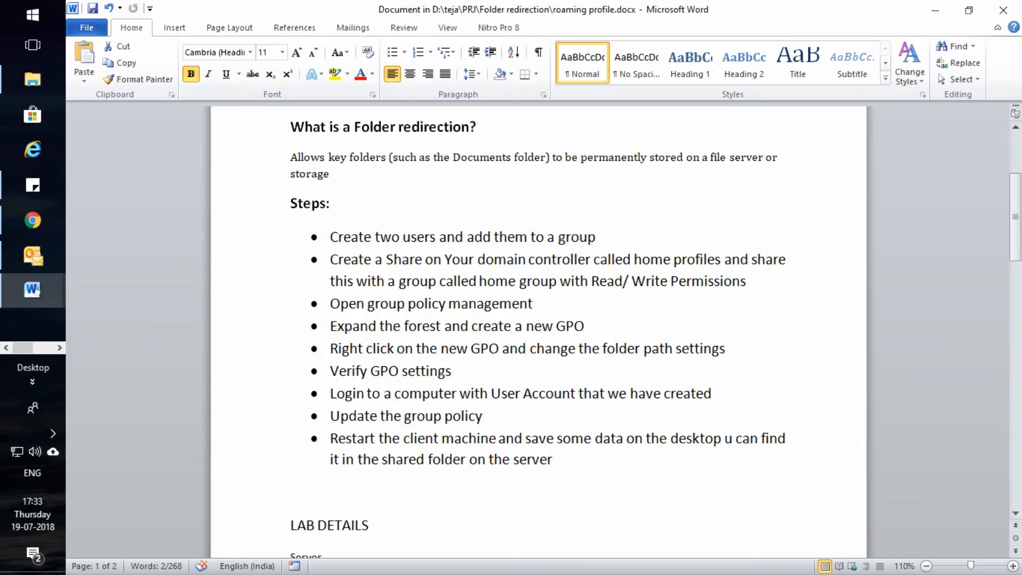